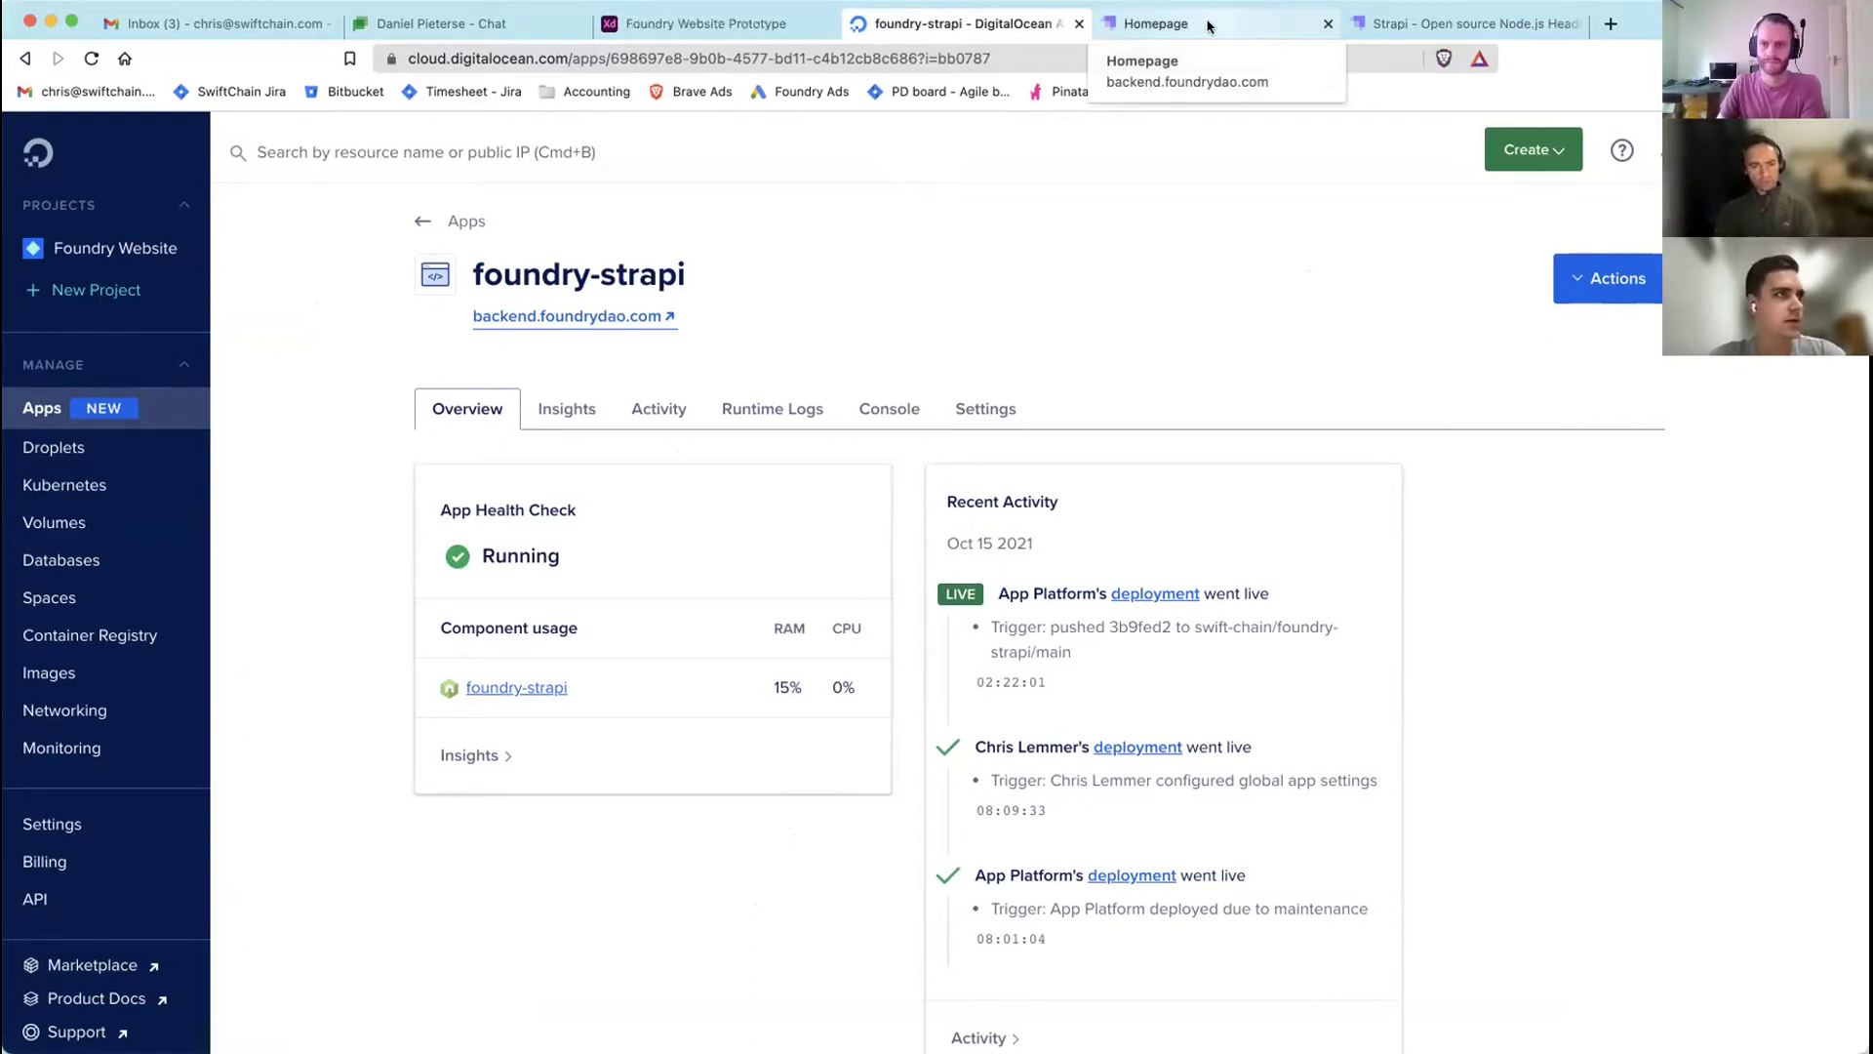
- Open the Strapi website and read through its feature overview and step-by-step guide
{"action": "left_click", "coordinate": [1479, 22]}
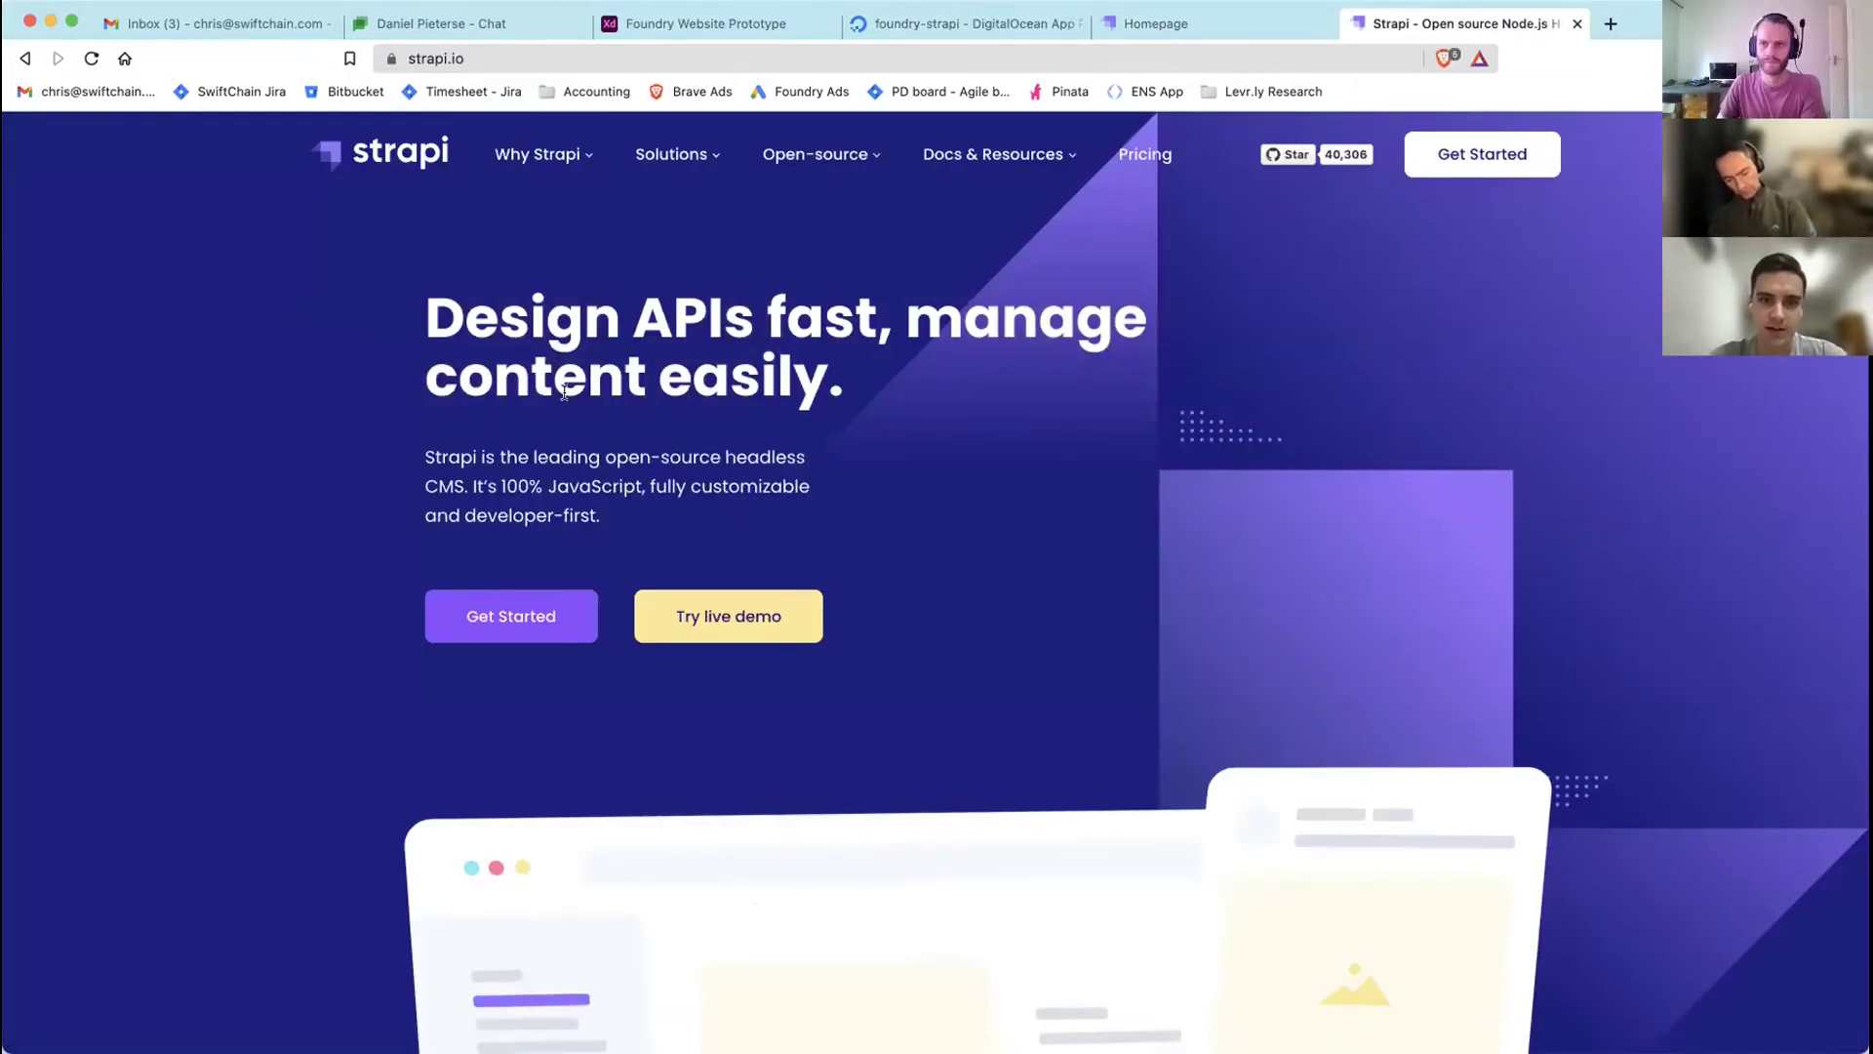
{"action": "scroll", "coordinate": [564, 395], "scroll_direction": "down", "scroll_amount": 10}
{"action": "scroll", "coordinate": [564, 399], "scroll_direction": "down", "scroll_amount": 5}
{"action": "scroll", "coordinate": [717, 487], "scroll_direction": "down", "scroll_amount": 2}
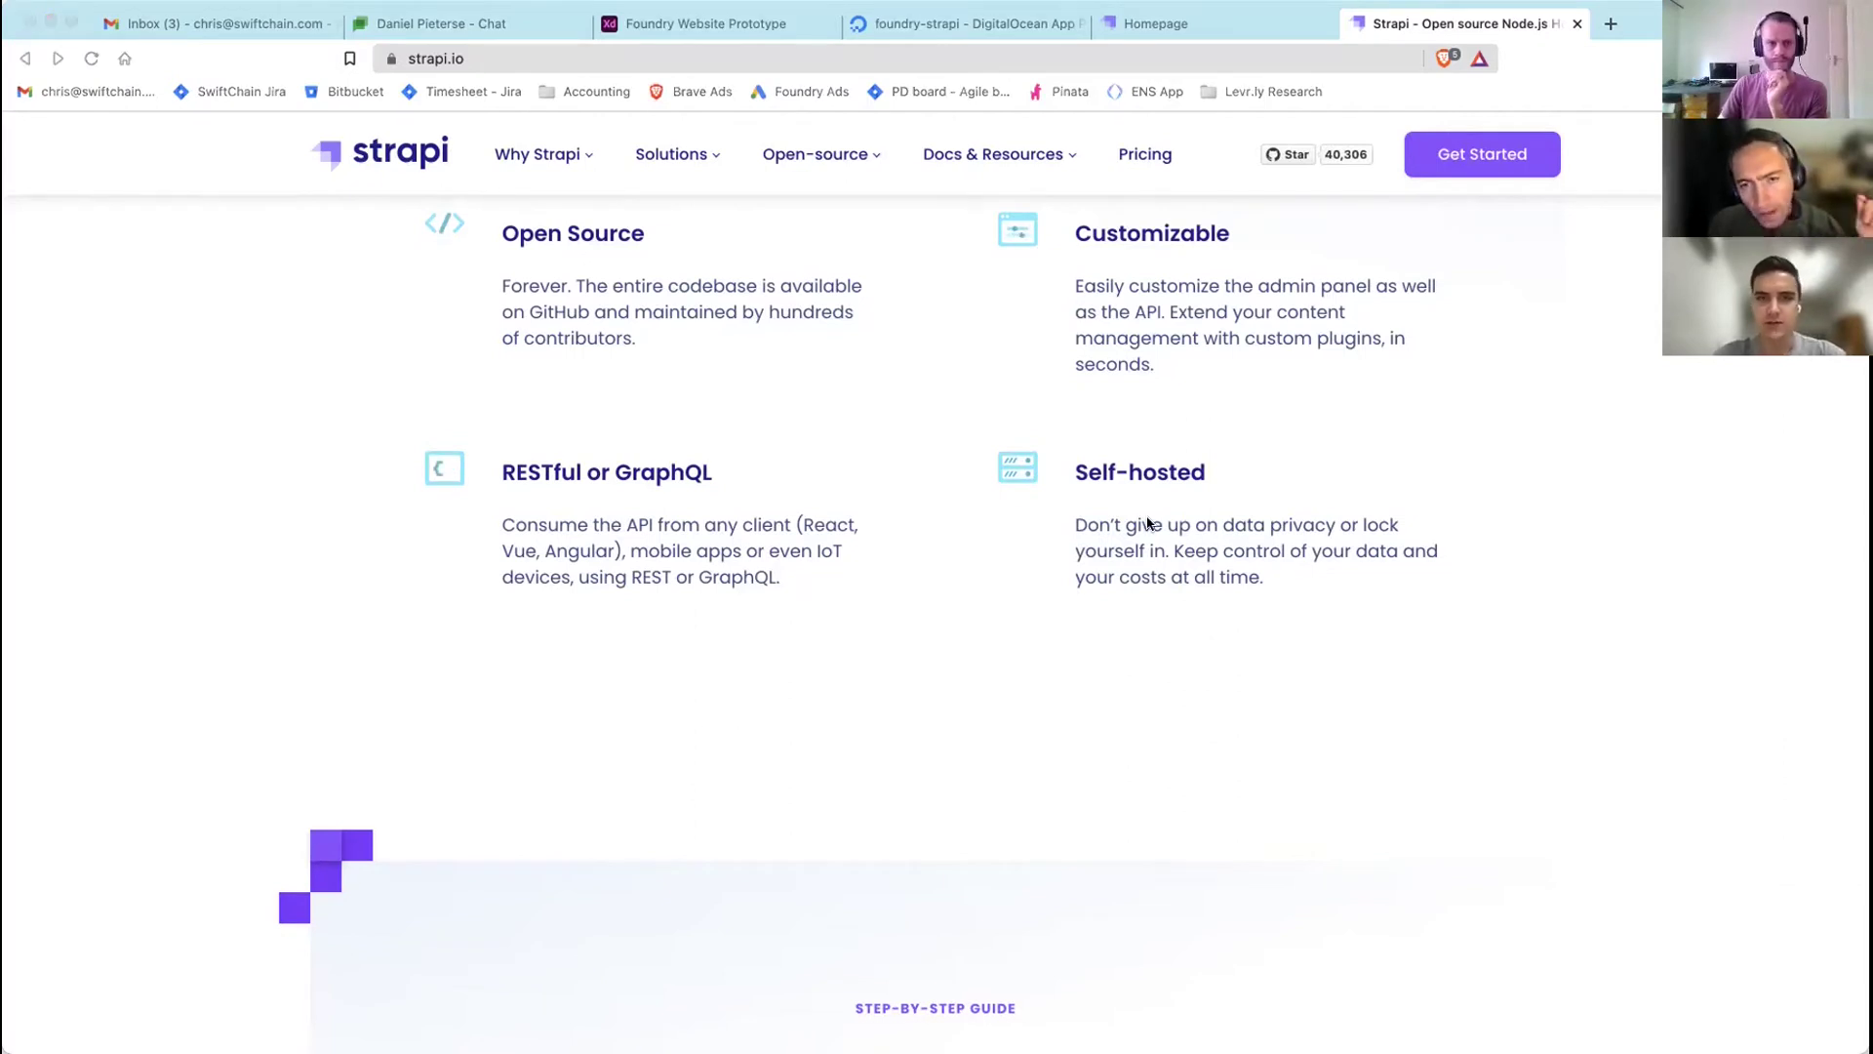
{"action": "left_click", "coordinate": [1047, 576]}
{"action": "scroll", "coordinate": [1046, 580], "scroll_direction": "down", "scroll_amount": 10}
{"action": "scroll", "coordinate": [711, 571], "scroll_direction": "down", "scroll_amount": 5}
{"action": "scroll", "coordinate": [711, 571], "scroll_direction": "down", "scroll_amount": 10}
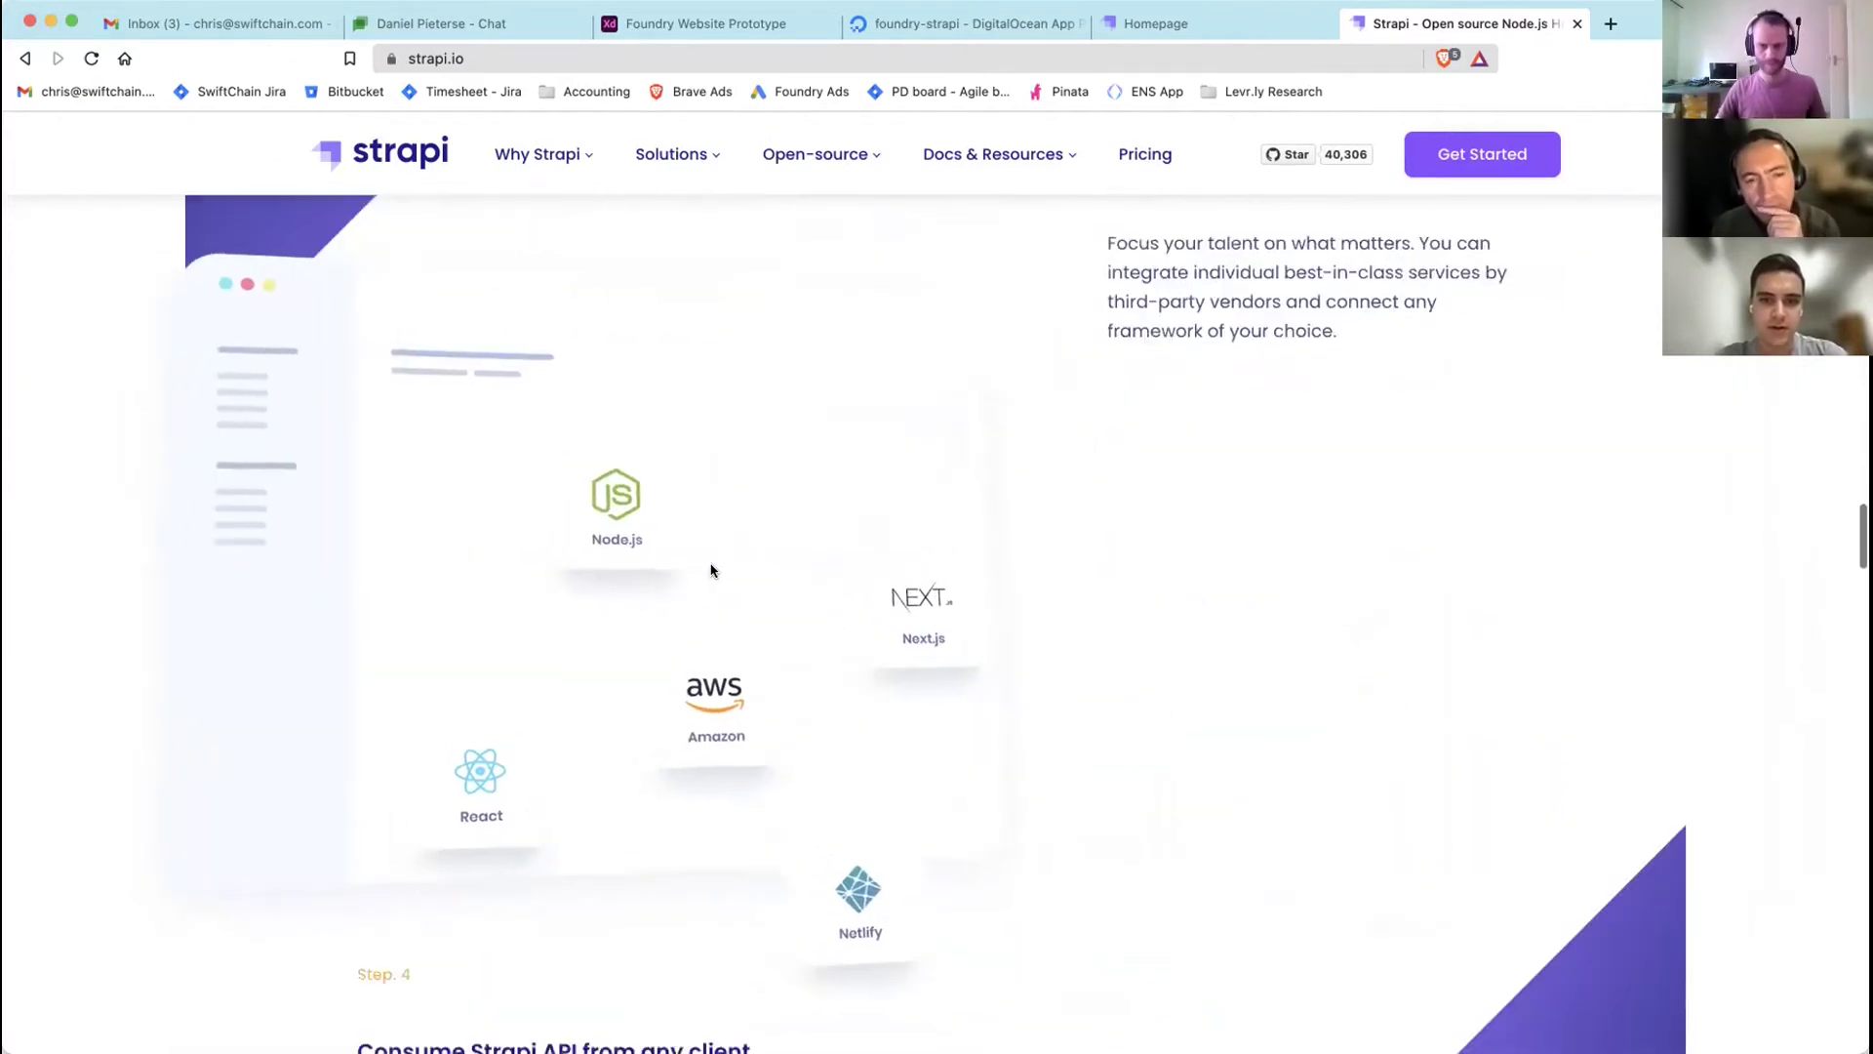
{"action": "scroll", "coordinate": [711, 572], "scroll_direction": "up", "scroll_amount": 5}
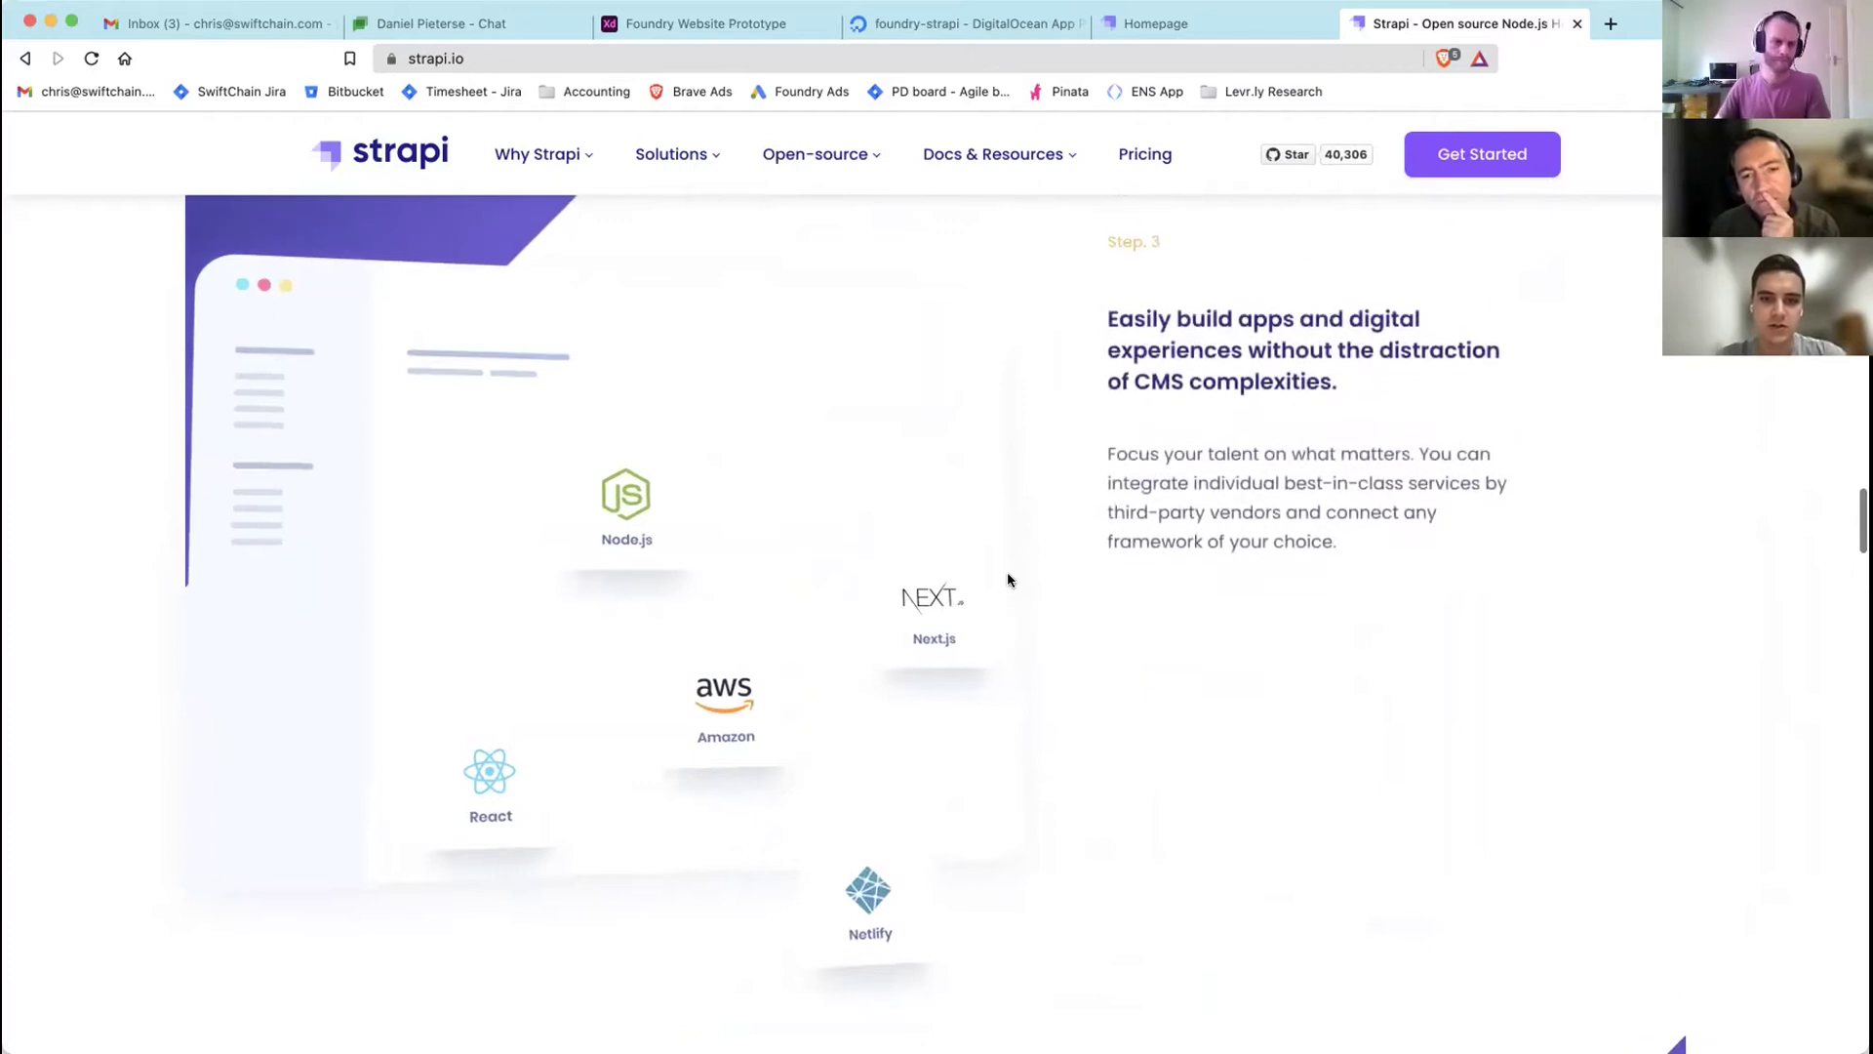
{"action": "scroll", "coordinate": [1009, 580], "scroll_direction": "up", "scroll_amount": 1}
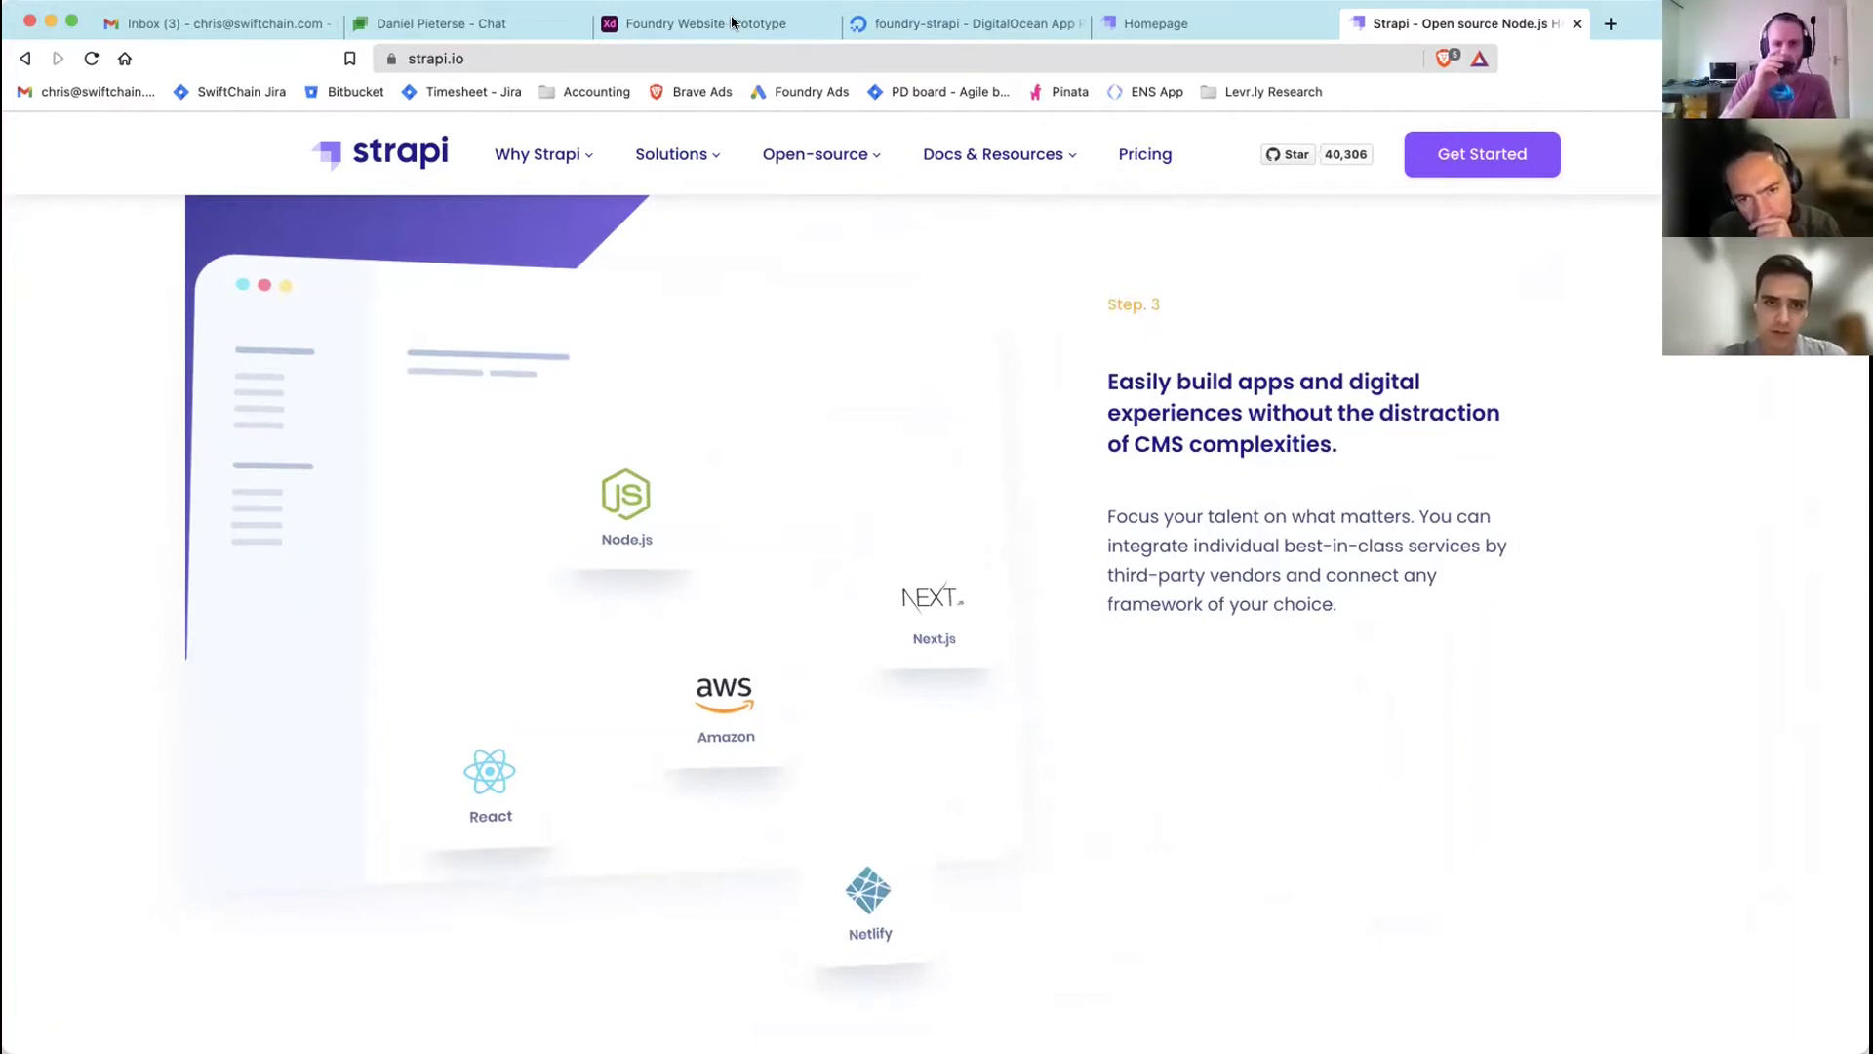
- Switch to the Strapi admin backend and look through the Pages, Products and Tech & Partners collections
{"action": "left_click", "coordinate": [1149, 21]}
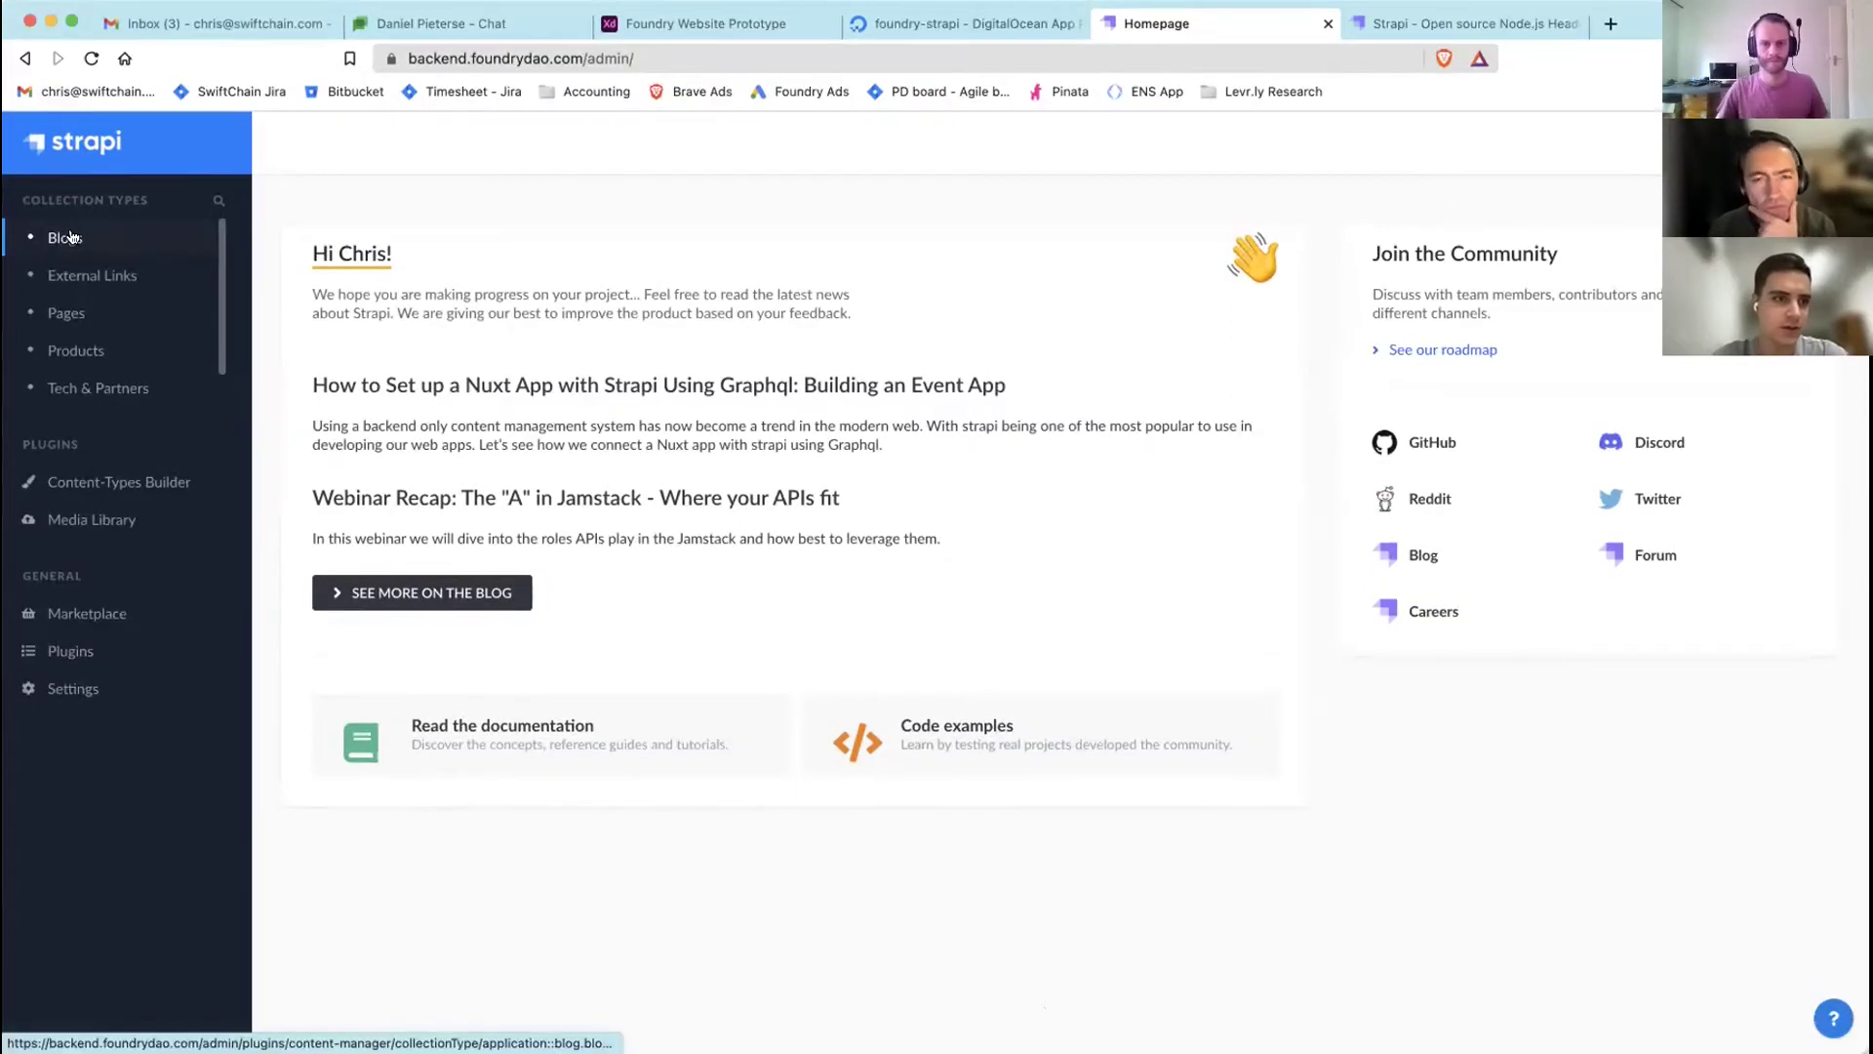
{"action": "left_click", "coordinate": [113, 314]}
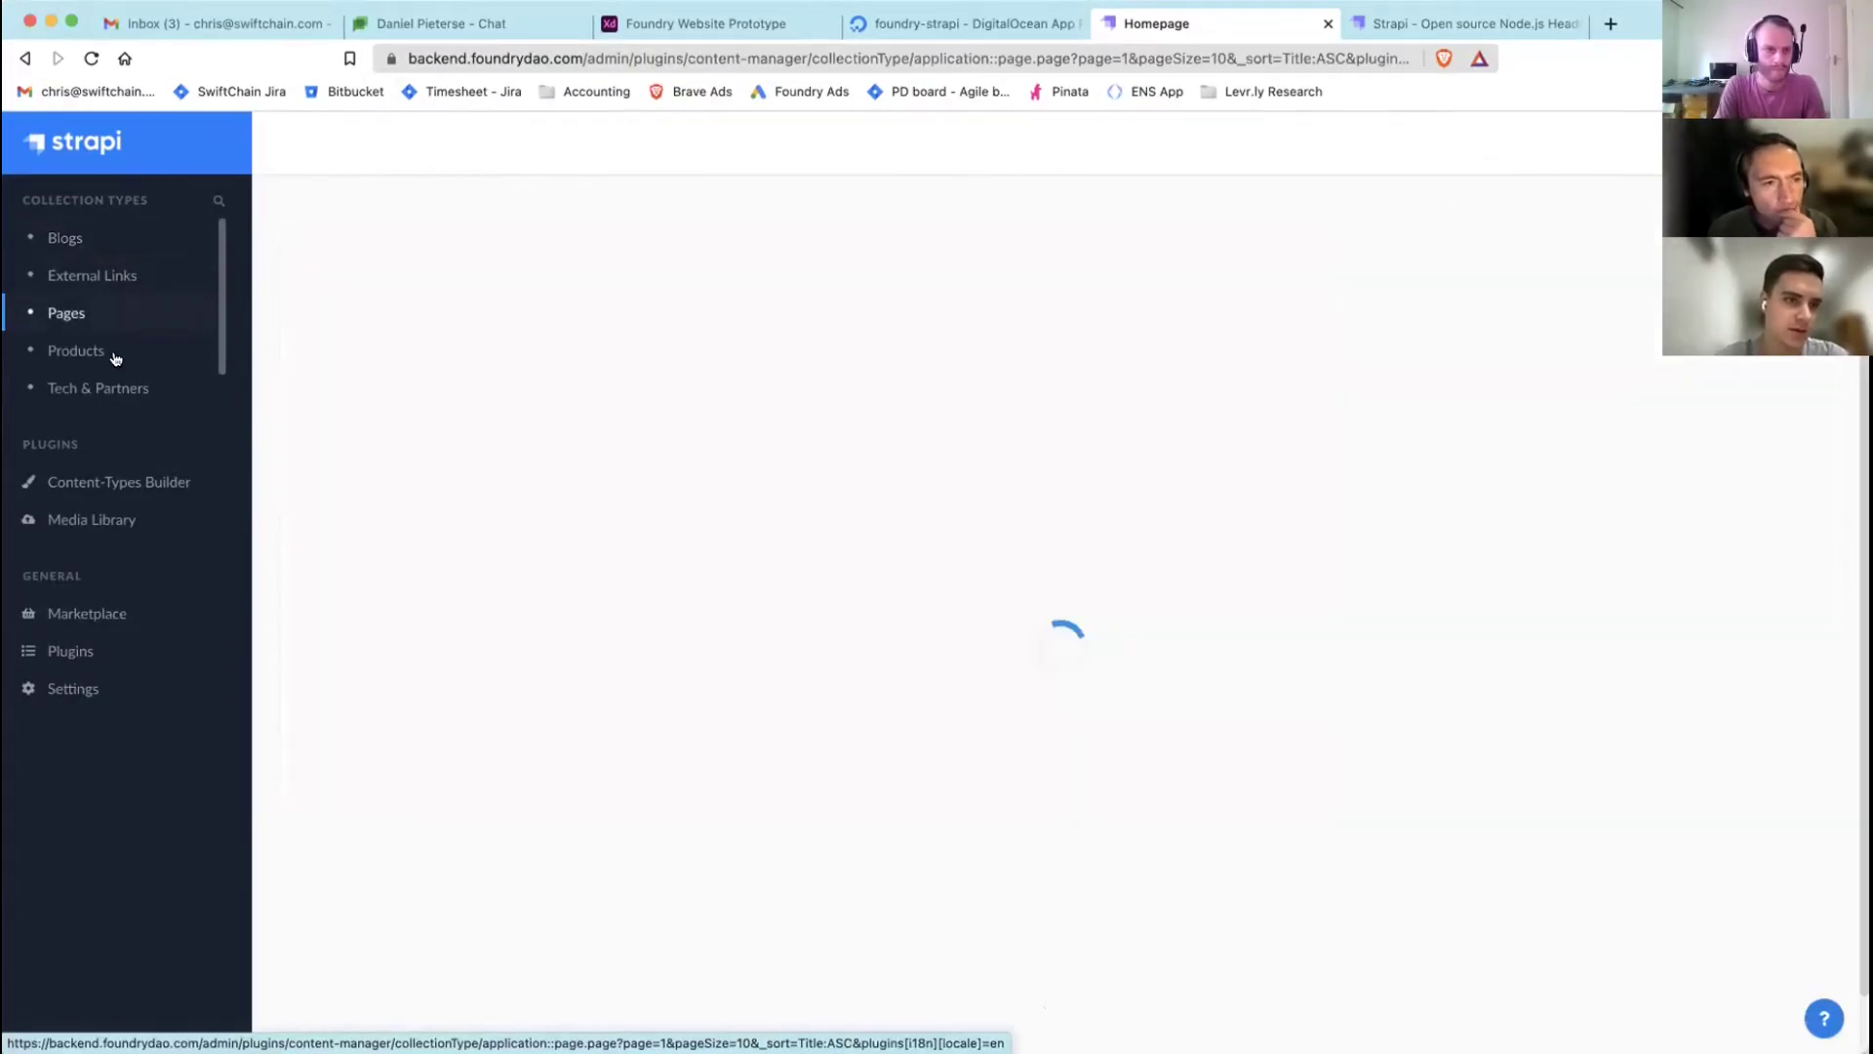
{"action": "left_click", "coordinate": [115, 353]}
{"action": "left_click", "coordinate": [125, 389]}
{"action": "scroll", "coordinate": [141, 375], "scroll_direction": "down", "scroll_amount": 1}
{"action": "scroll", "coordinate": [139, 392], "scroll_direction": "up", "scroll_amount": 1}
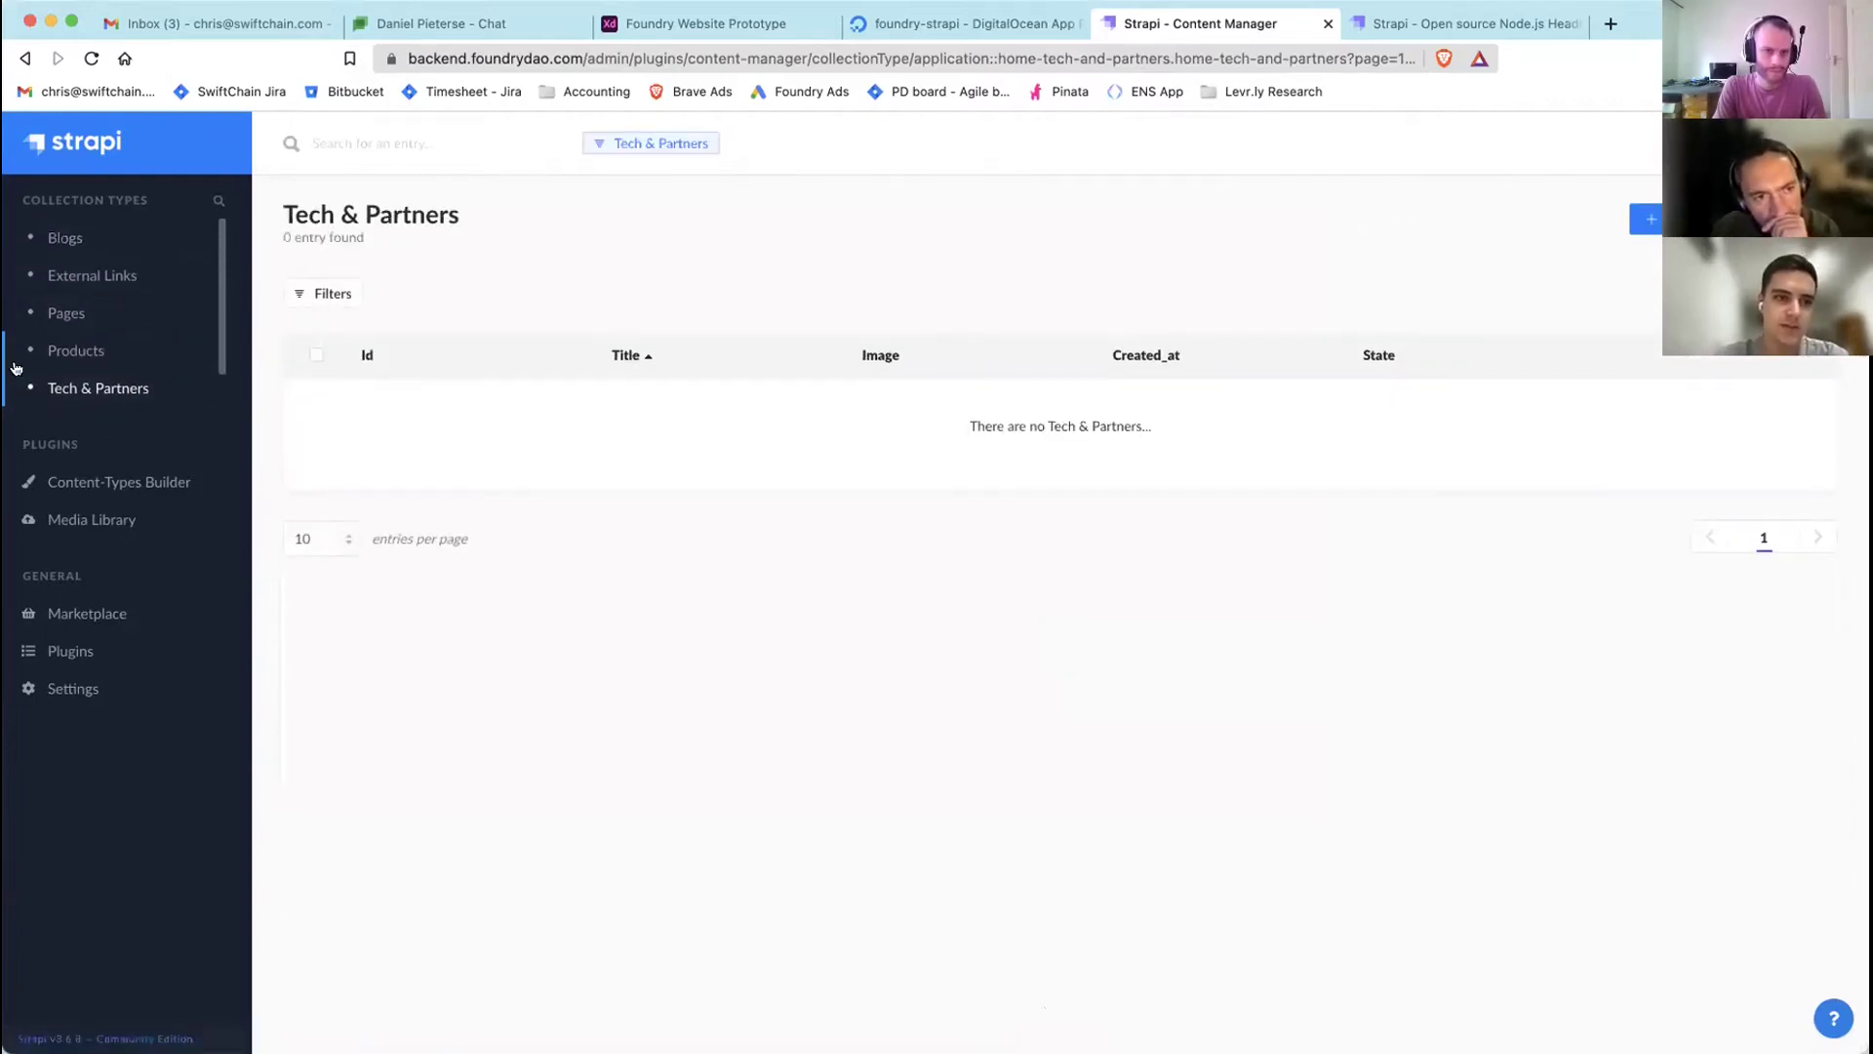
- Open the Home Page entry in the Pages collection and add a tech & partners block to it
{"action": "left_click", "coordinate": [60, 313]}
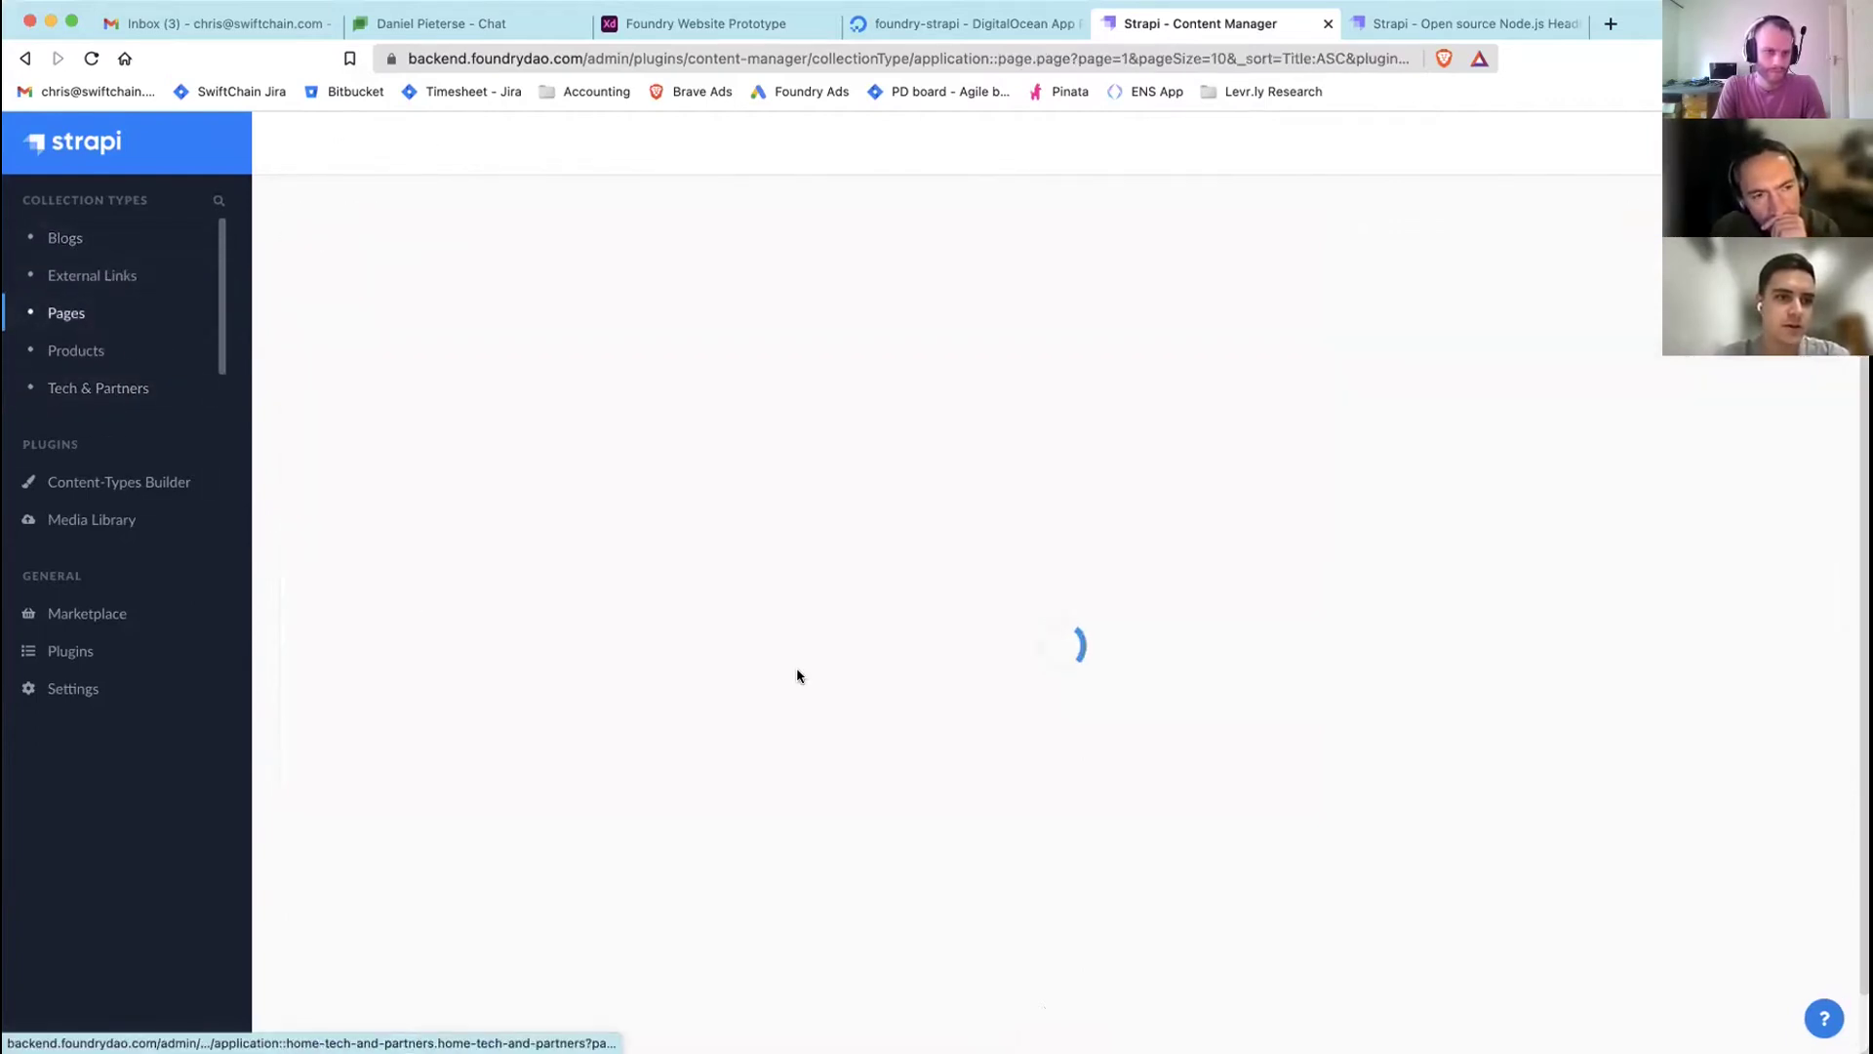
{"action": "left_click", "coordinate": [652, 404]}
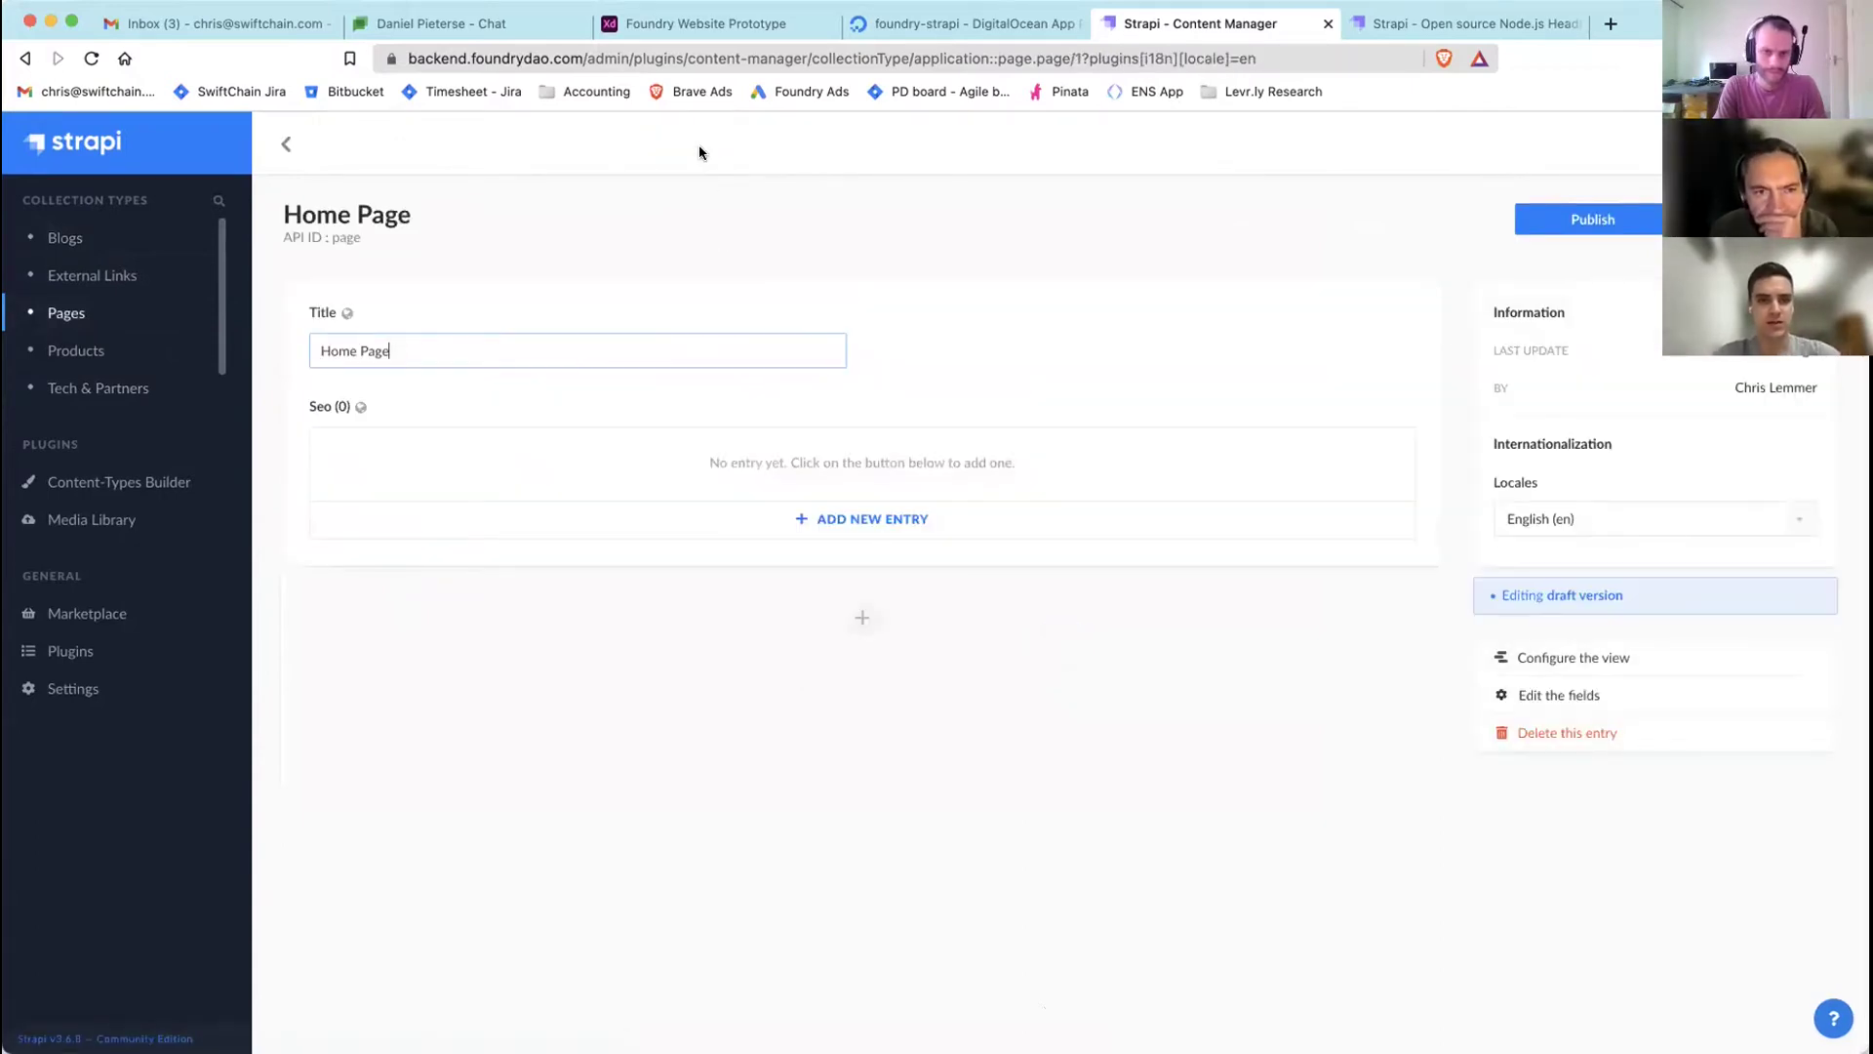
{"action": "left_click", "coordinate": [864, 617]}
{"action": "scroll", "coordinate": [924, 757], "scroll_direction": "down", "scroll_amount": 2}
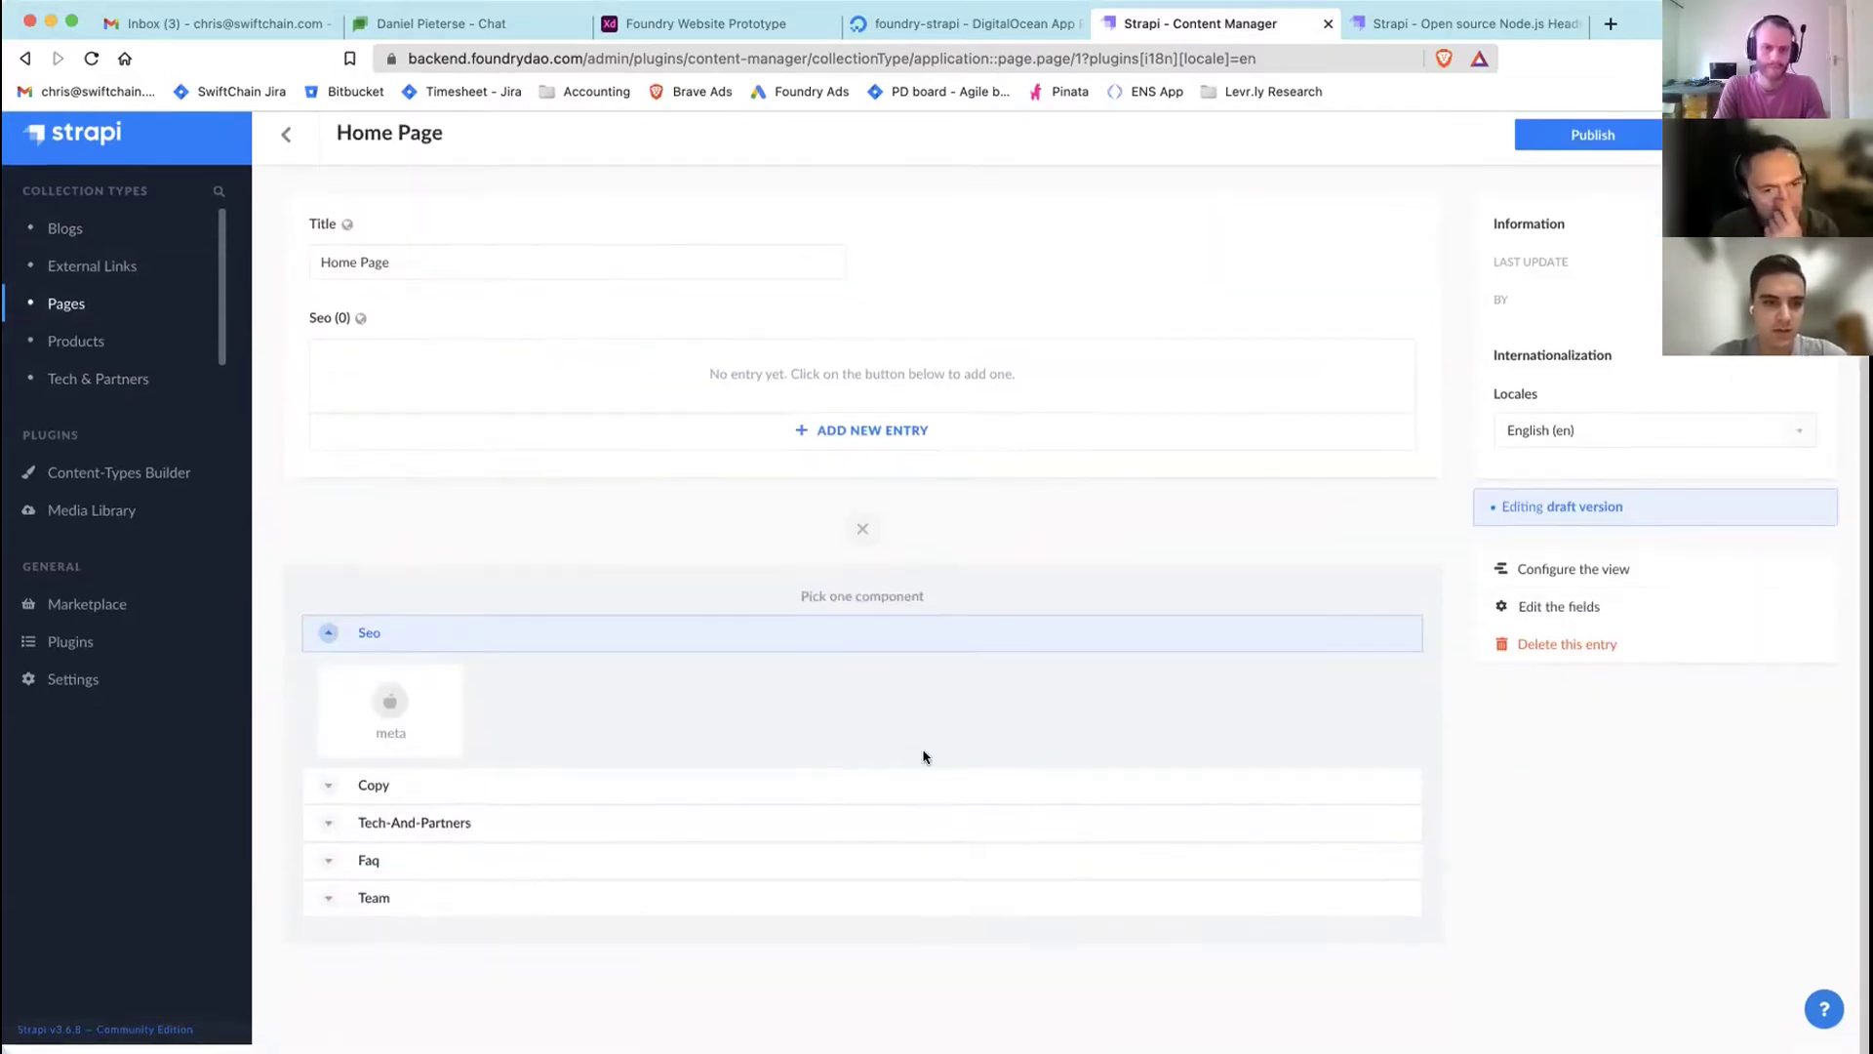
{"action": "left_click", "coordinate": [454, 788]}
{"action": "left_click", "coordinate": [420, 831]}
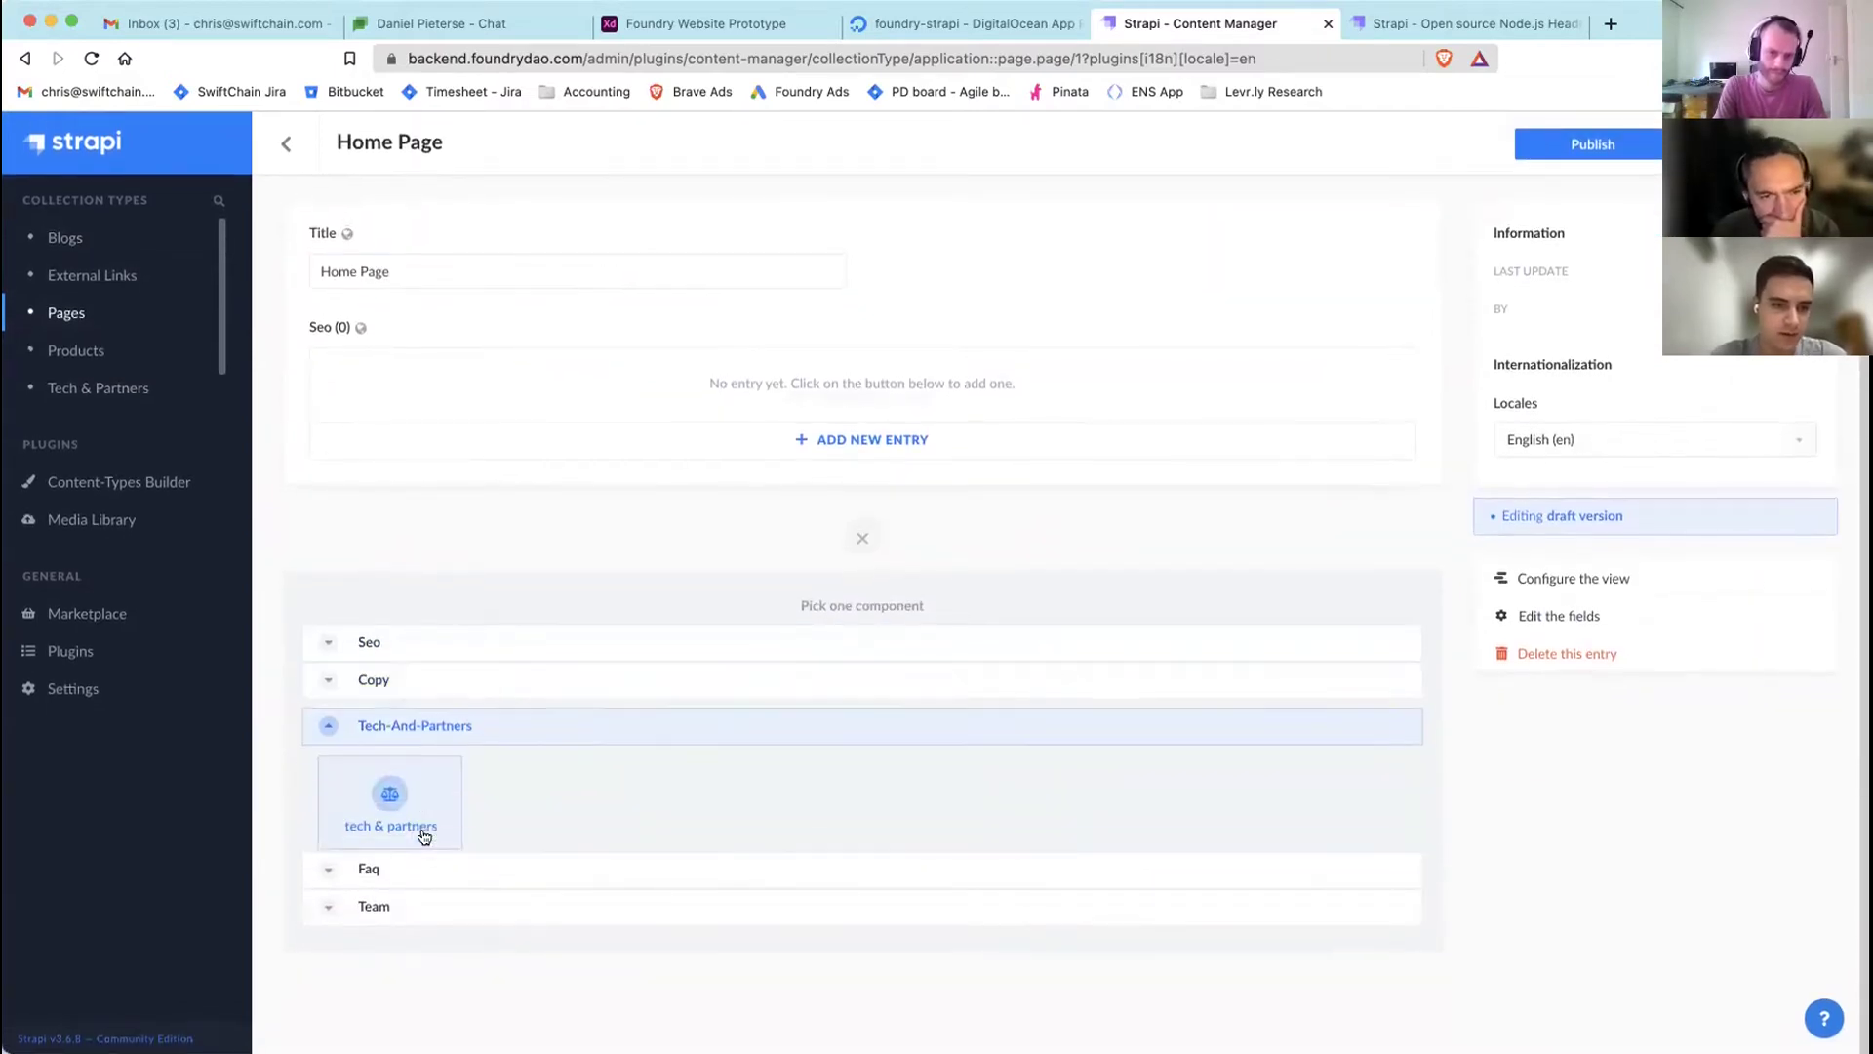
{"action": "left_click", "coordinate": [425, 836]}
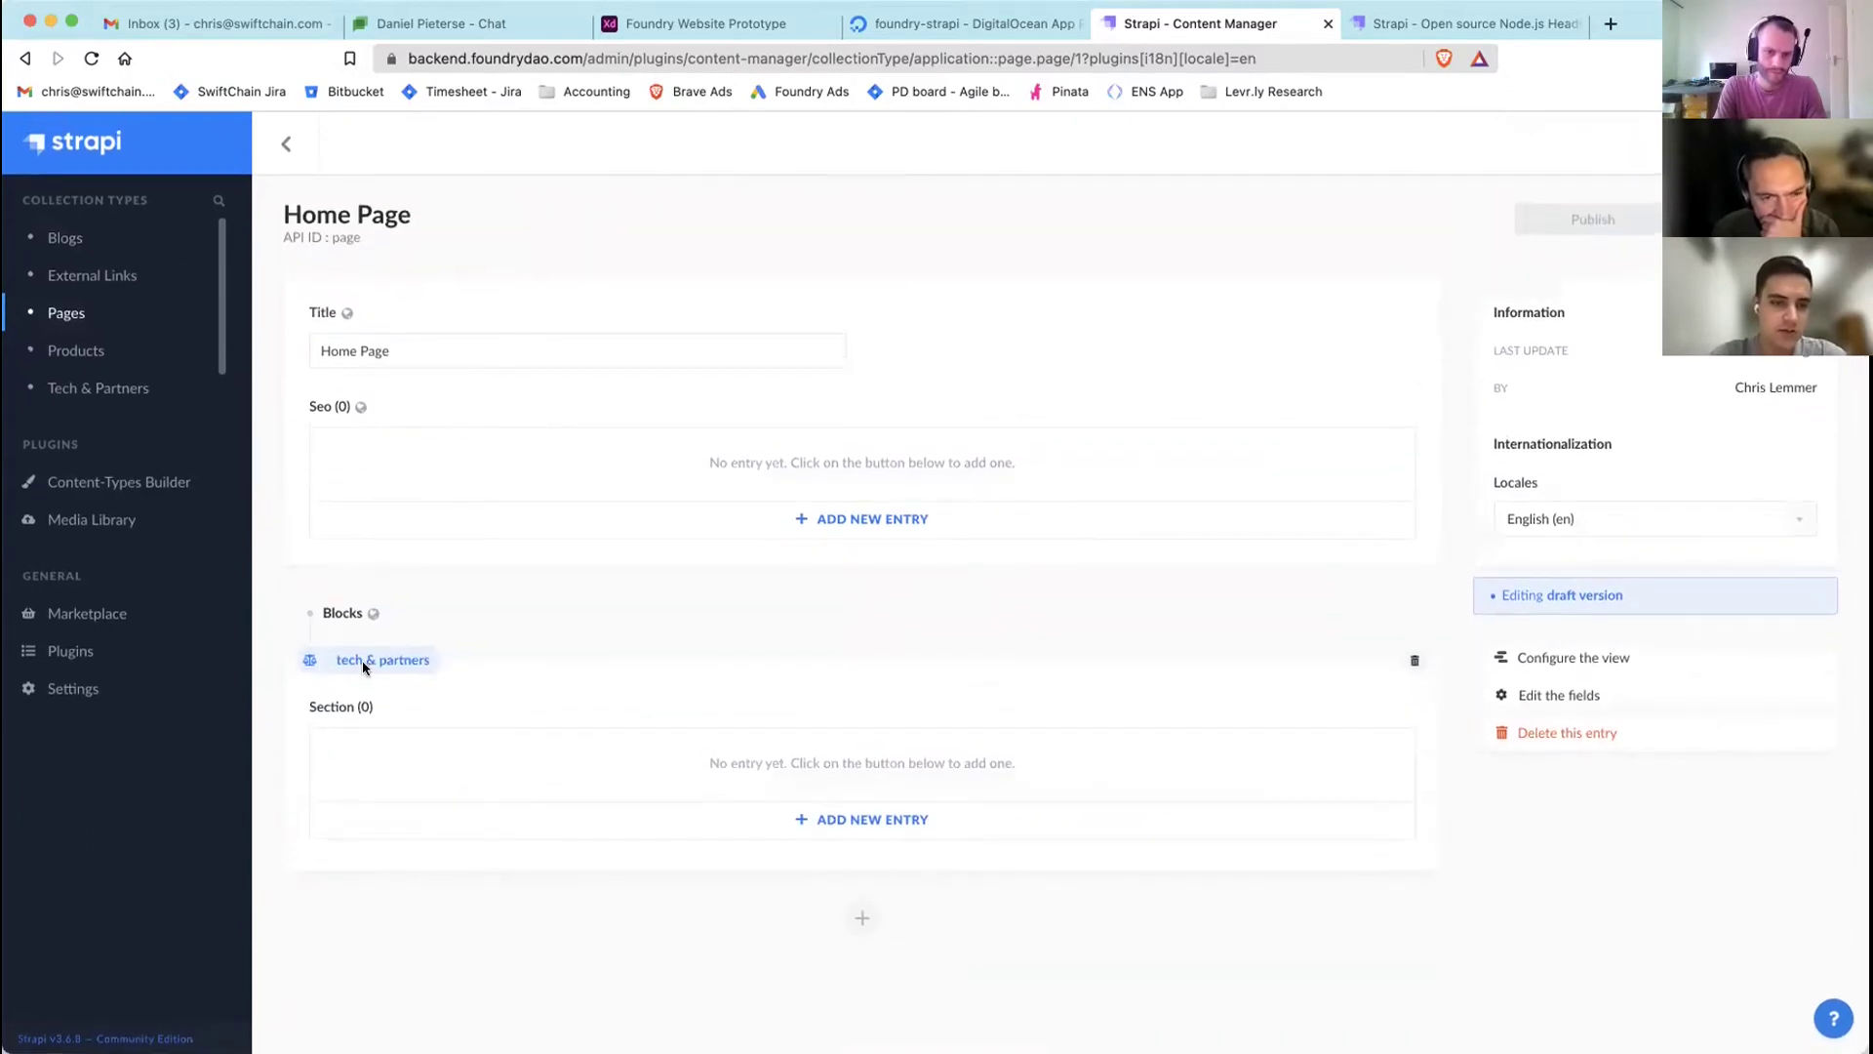
- Add a section entry to the tech & partners block and examine its title, description and image fields
{"action": "left_click", "coordinate": [822, 817]}
{"action": "scroll", "coordinate": [848, 742], "scroll_direction": "down", "scroll_amount": 4}
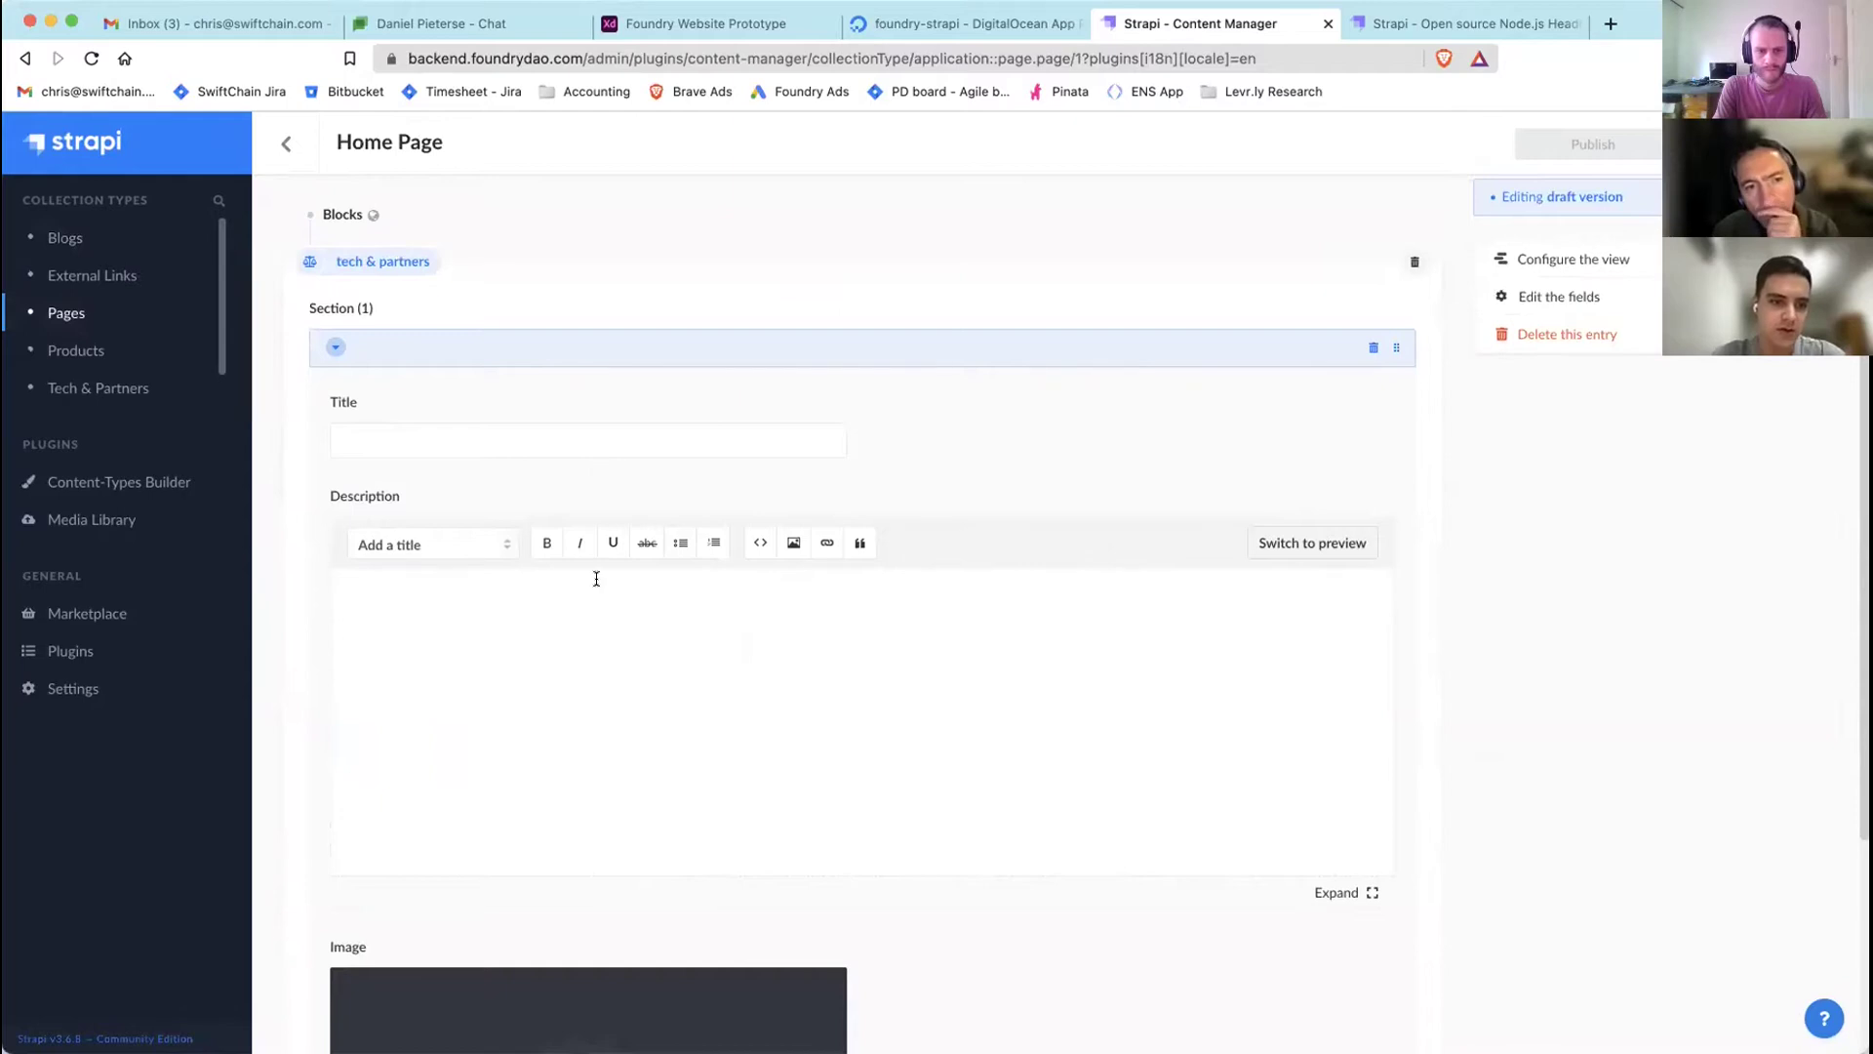
{"action": "scroll", "coordinate": [596, 578], "scroll_direction": "down", "scroll_amount": 4}
{"action": "scroll", "coordinate": [569, 817], "scroll_direction": "up", "scroll_amount": 4}
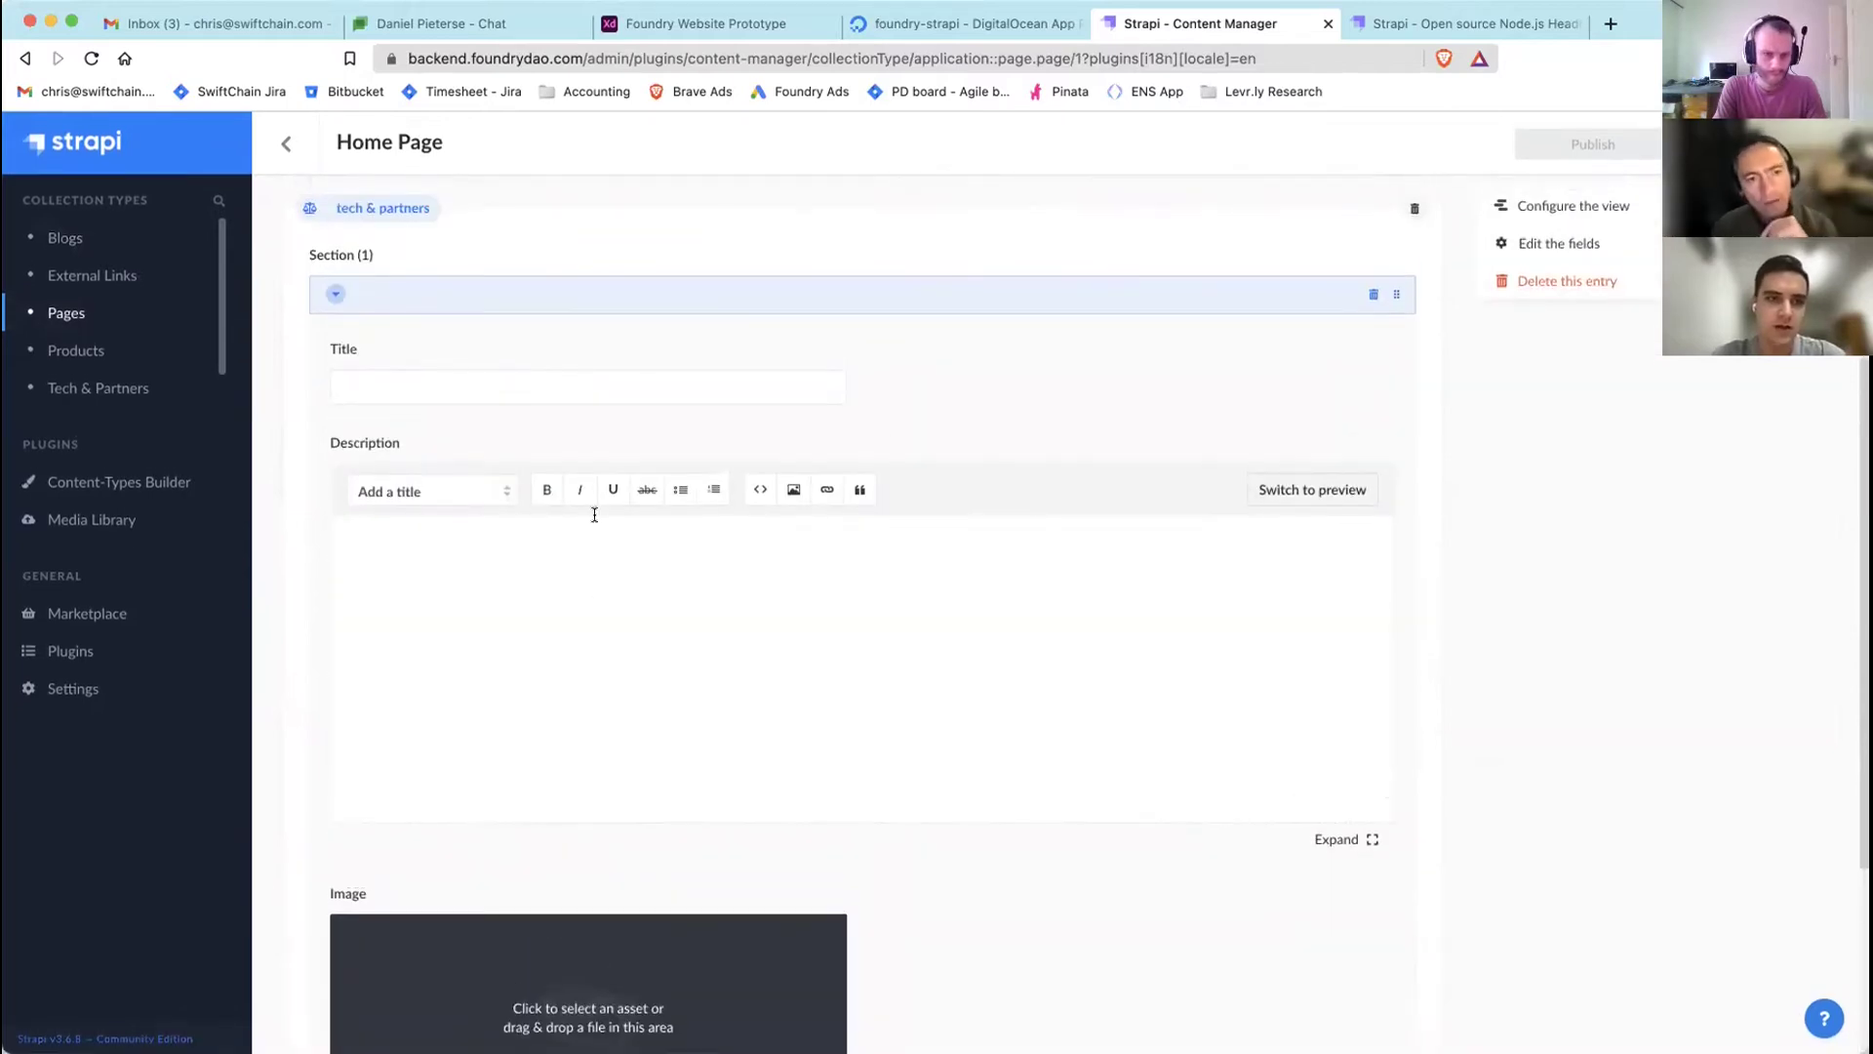
{"action": "scroll", "coordinate": [594, 515], "scroll_direction": "up", "scroll_amount": 2}
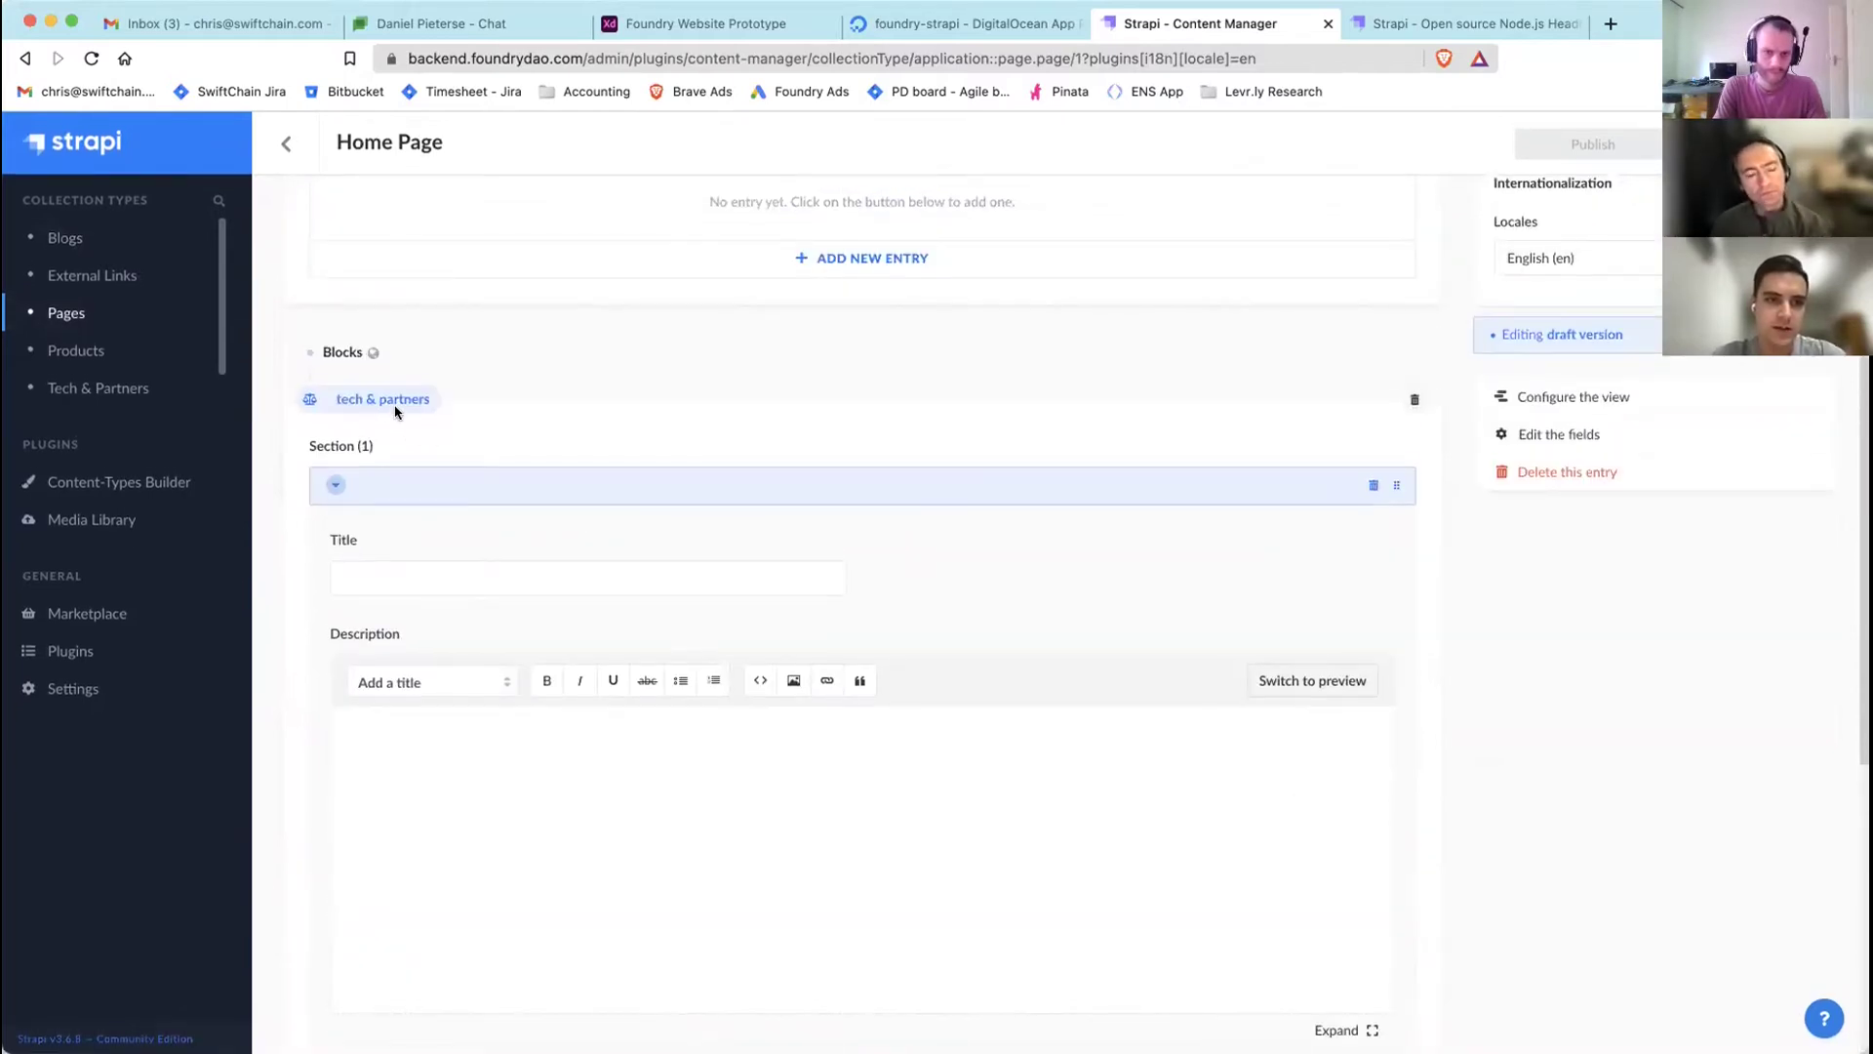
- Collapse the empty section entry in the tech & partners block and delete it
{"action": "left_click", "coordinate": [337, 485]}
{"action": "left_click", "coordinate": [1371, 748]}
{"action": "scroll", "coordinate": [459, 569], "scroll_direction": "down", "scroll_amount": 1}
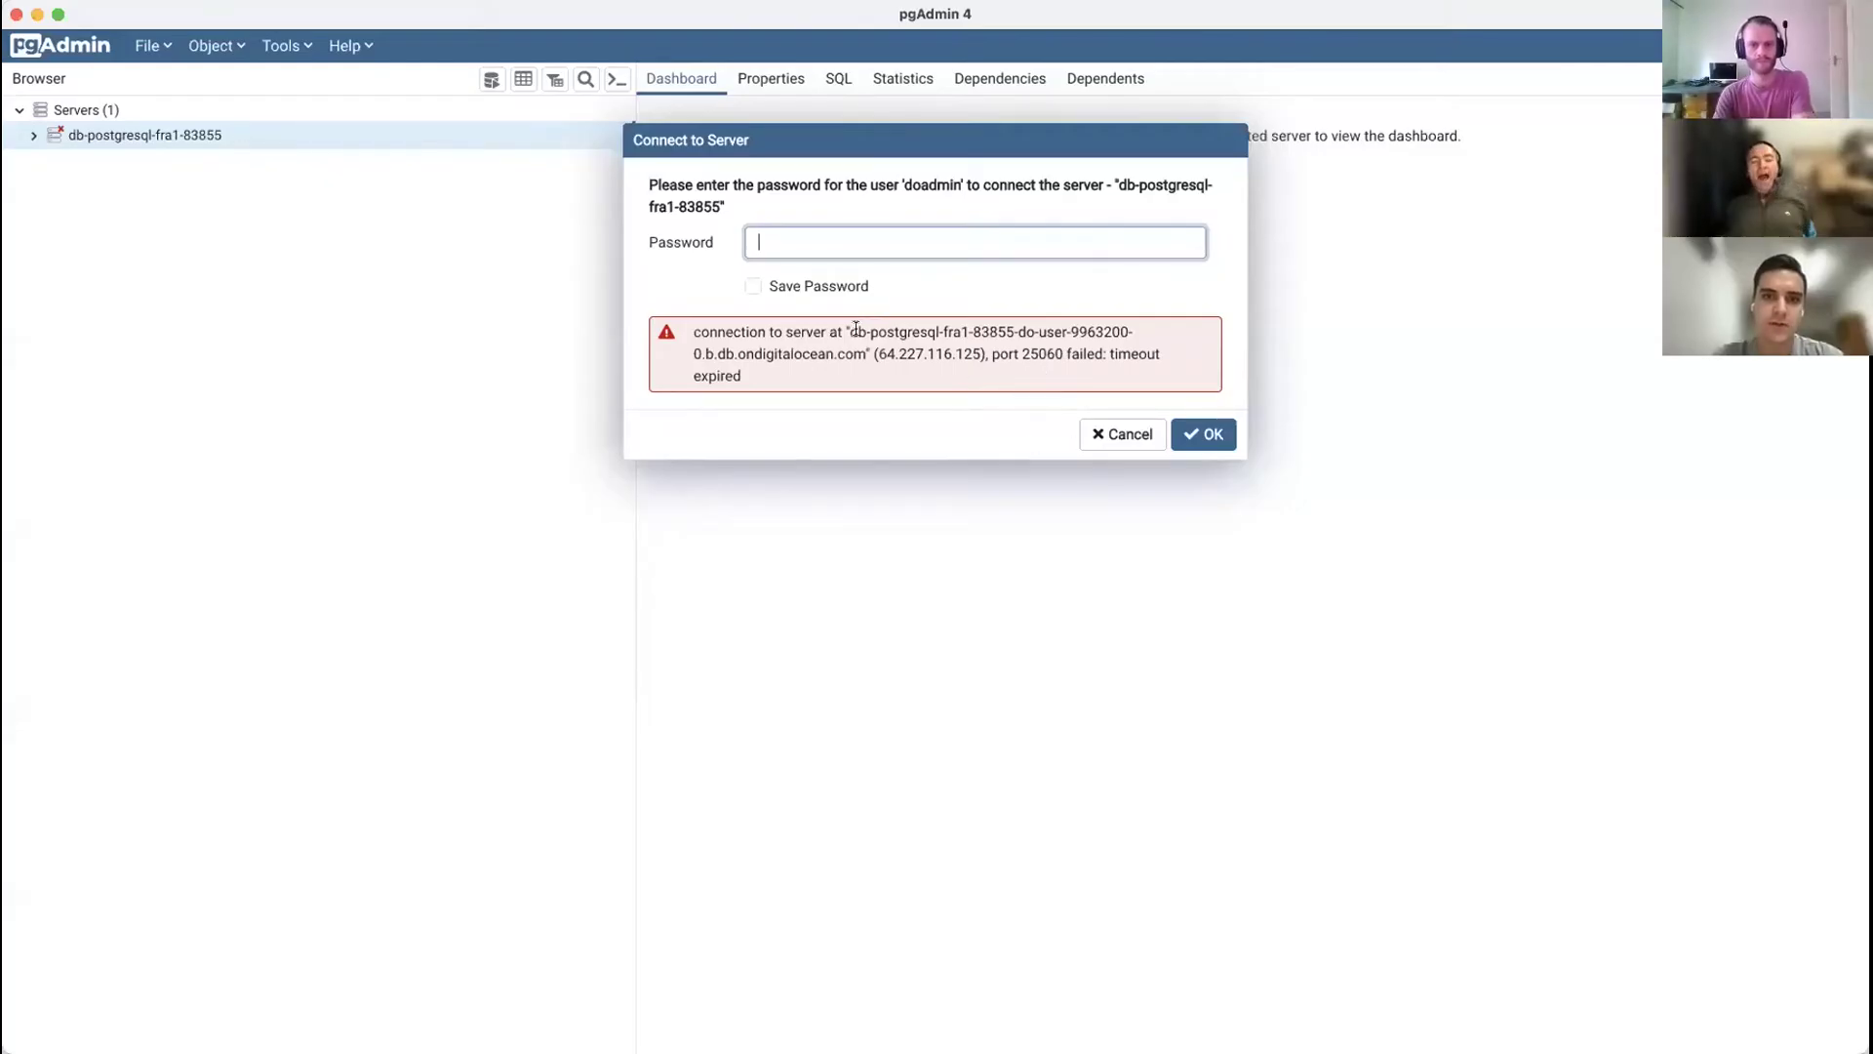
- Highlight the server address in the pgAdmin connection error and cancel the server connection prompt
{"action": "left_click_drag", "start_coordinate": [851, 332], "coordinate": [1054, 355]}
{"action": "left_click", "coordinate": [1120, 433]}
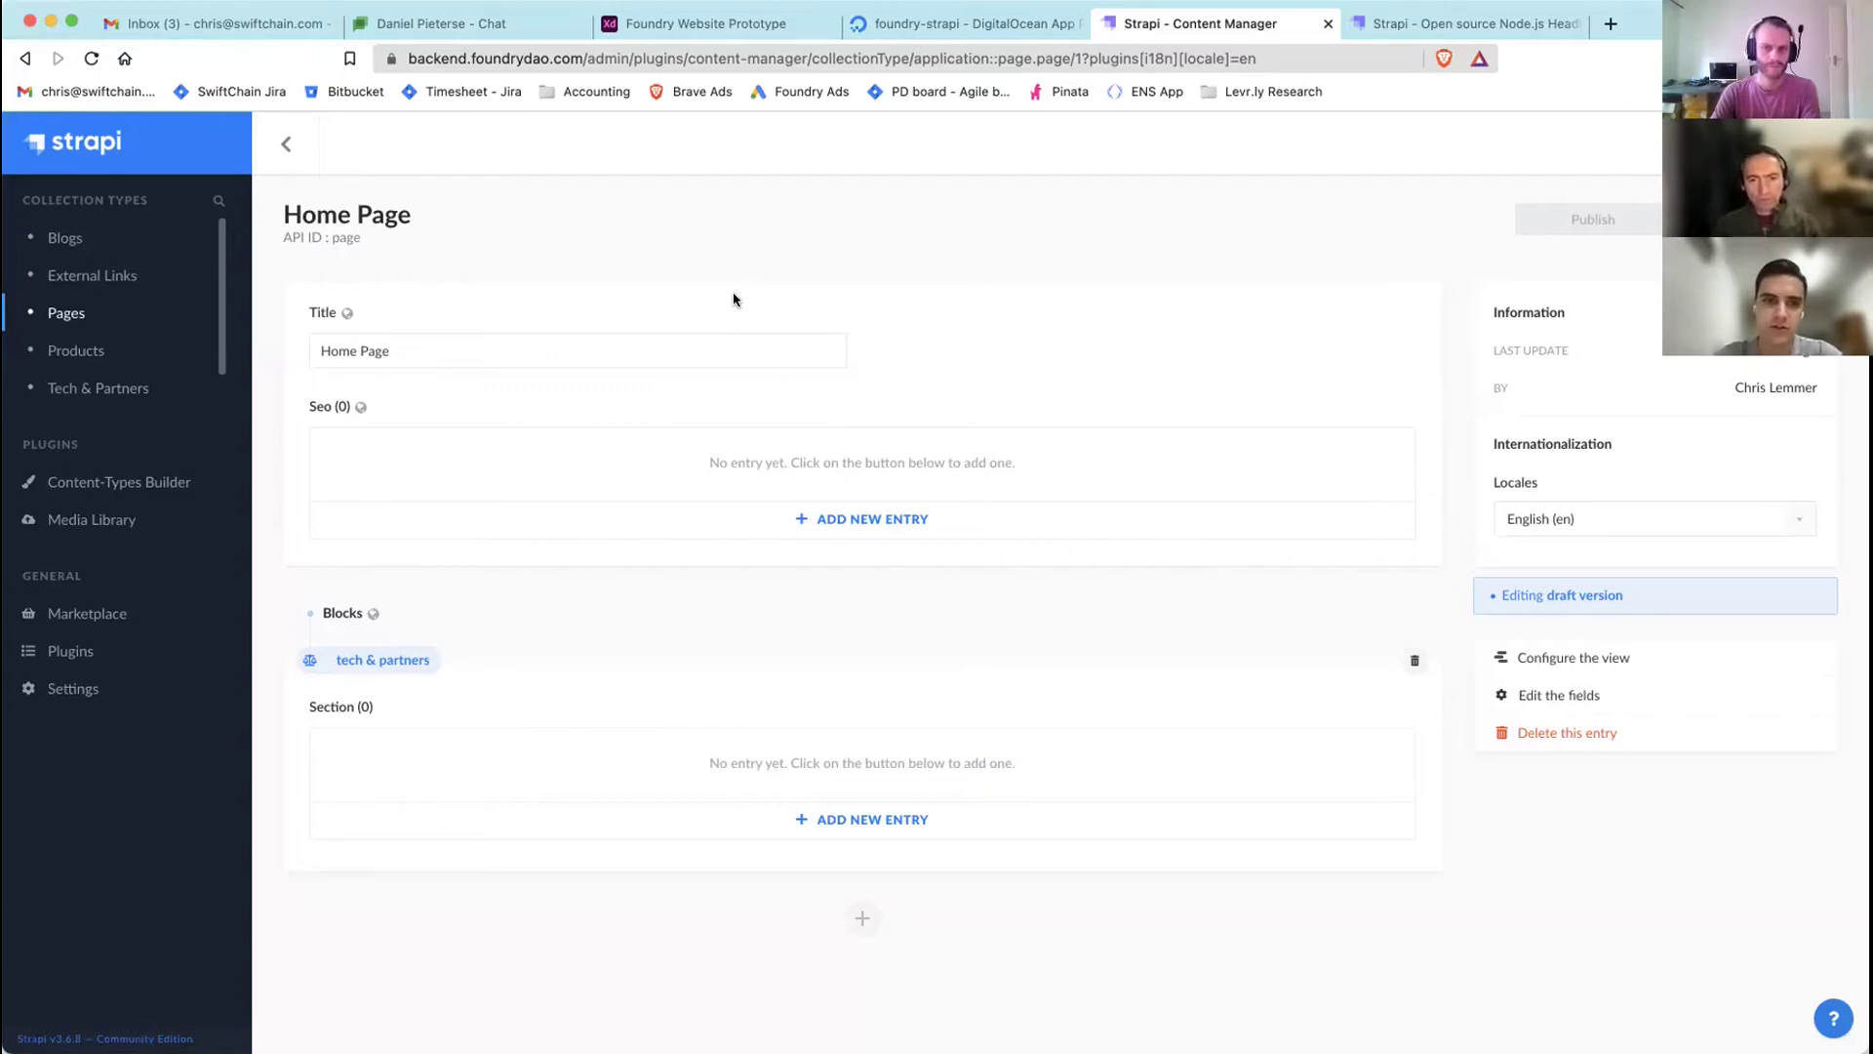
- Switch to the Foundry Website Prototype in Adobe XD, open Homepage from the sitemap and examine its content sections
{"action": "left_click", "coordinate": [696, 23]}
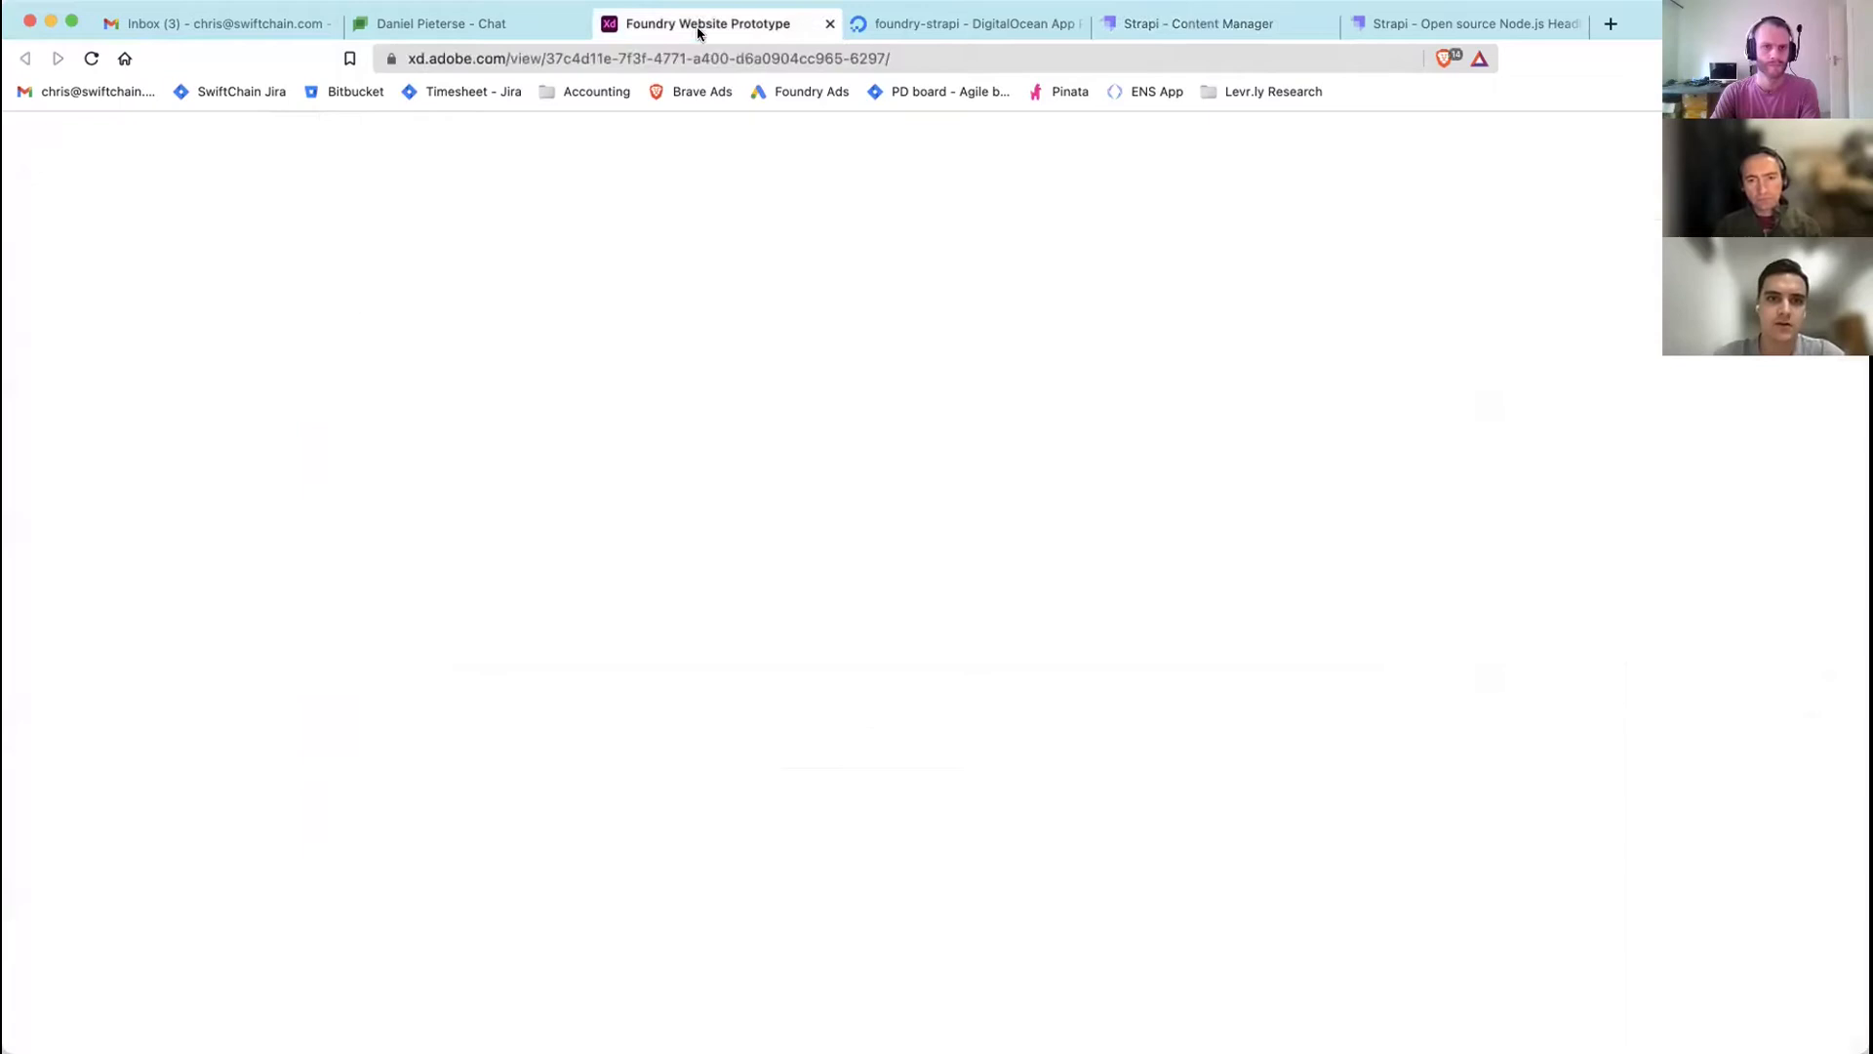
{"action": "left_click", "coordinate": [717, 394]}
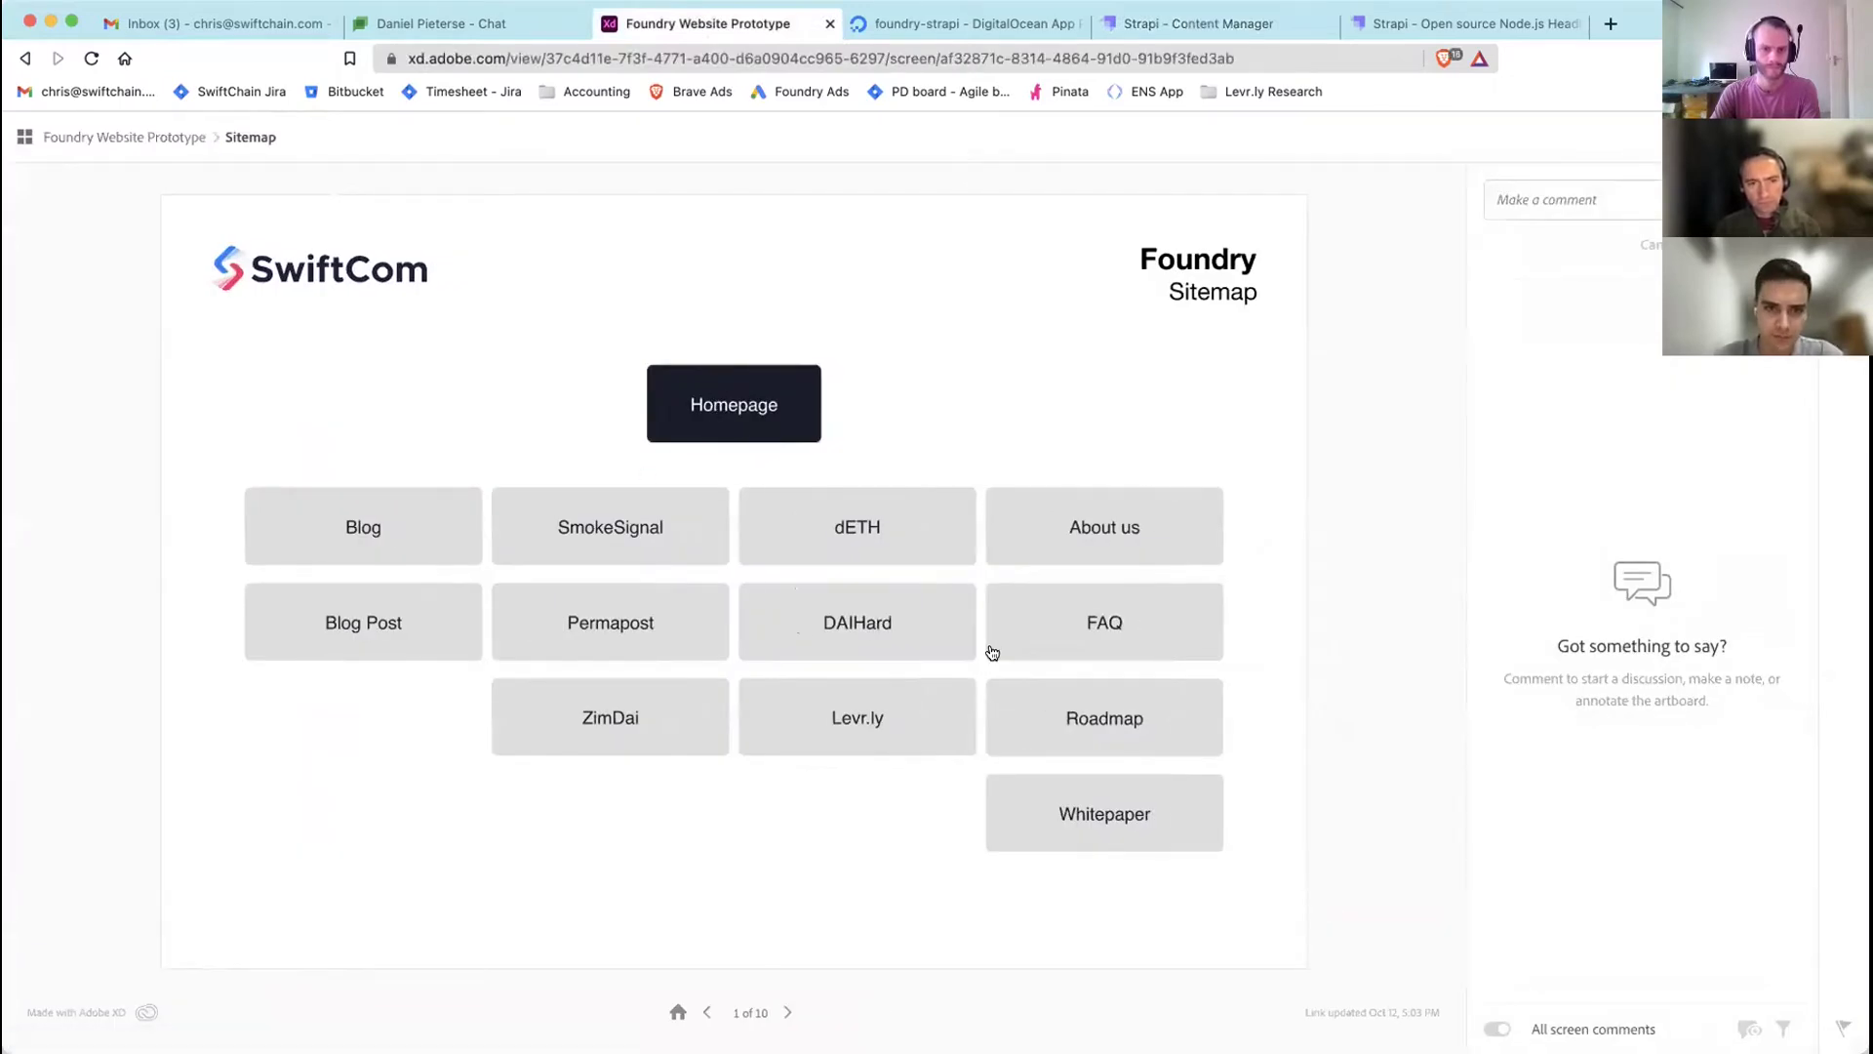
{"action": "scroll", "coordinate": [1023, 370], "scroll_direction": "down", "scroll_amount": 20}
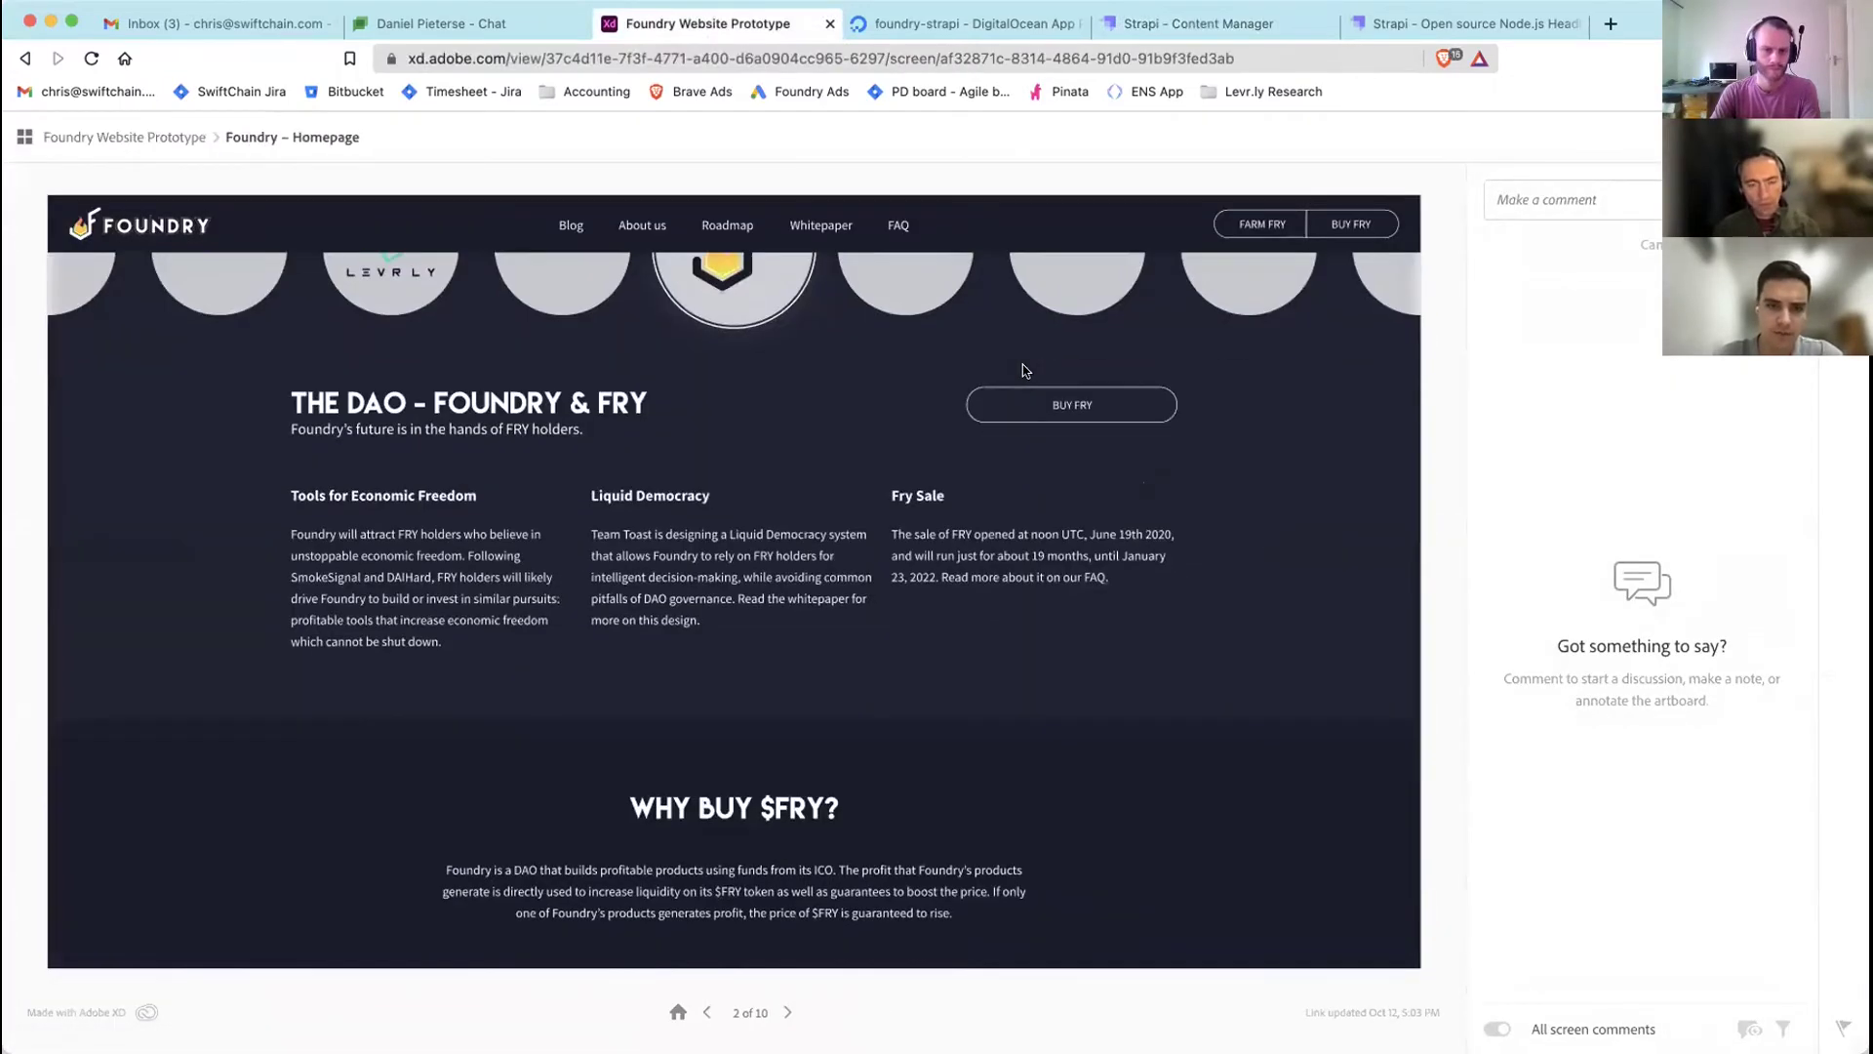
{"action": "scroll", "coordinate": [918, 655], "scroll_direction": "down", "scroll_amount": 10}
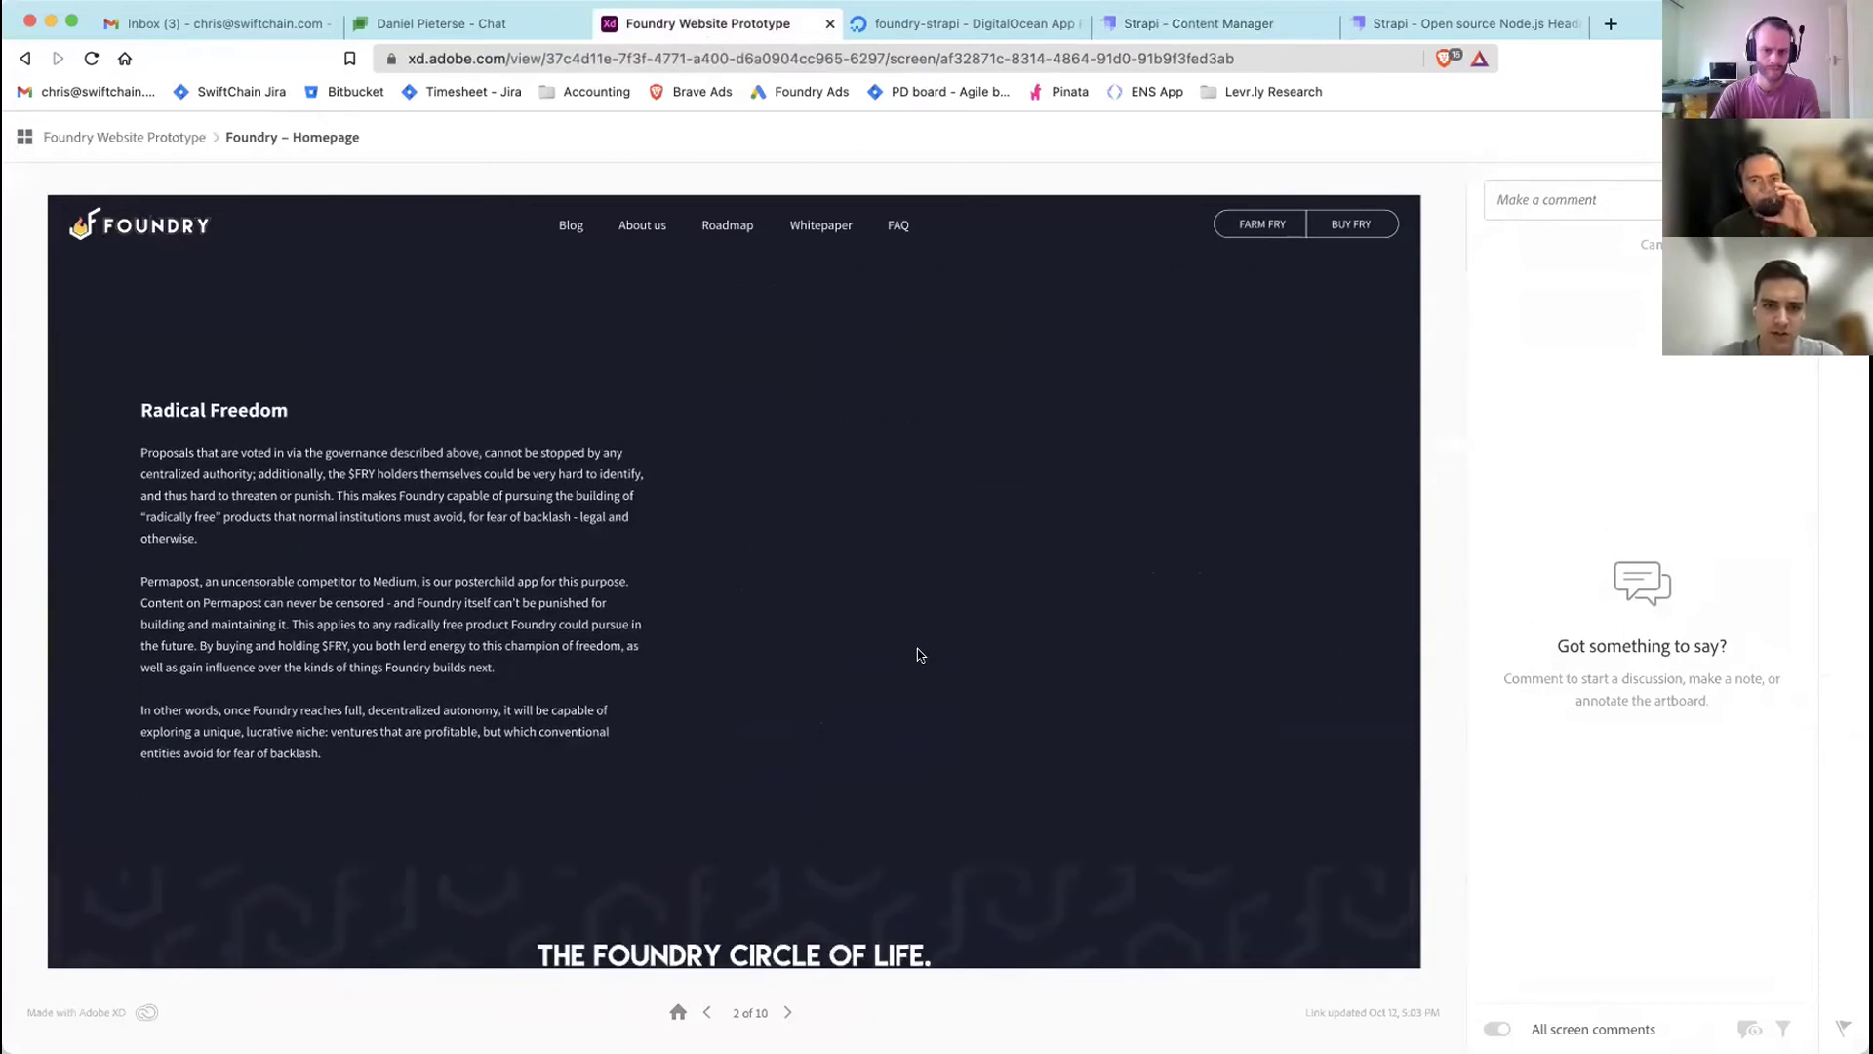
{"action": "scroll", "coordinate": [917, 655], "scroll_direction": "up", "scroll_amount": 4}
{"action": "scroll", "coordinate": [917, 655], "scroll_direction": "down", "scroll_amount": 5}
{"action": "scroll", "coordinate": [923, 651], "scroll_direction": "up", "scroll_amount": 1}
{"action": "scroll", "coordinate": [927, 647], "scroll_direction": "down", "scroll_amount": 2}
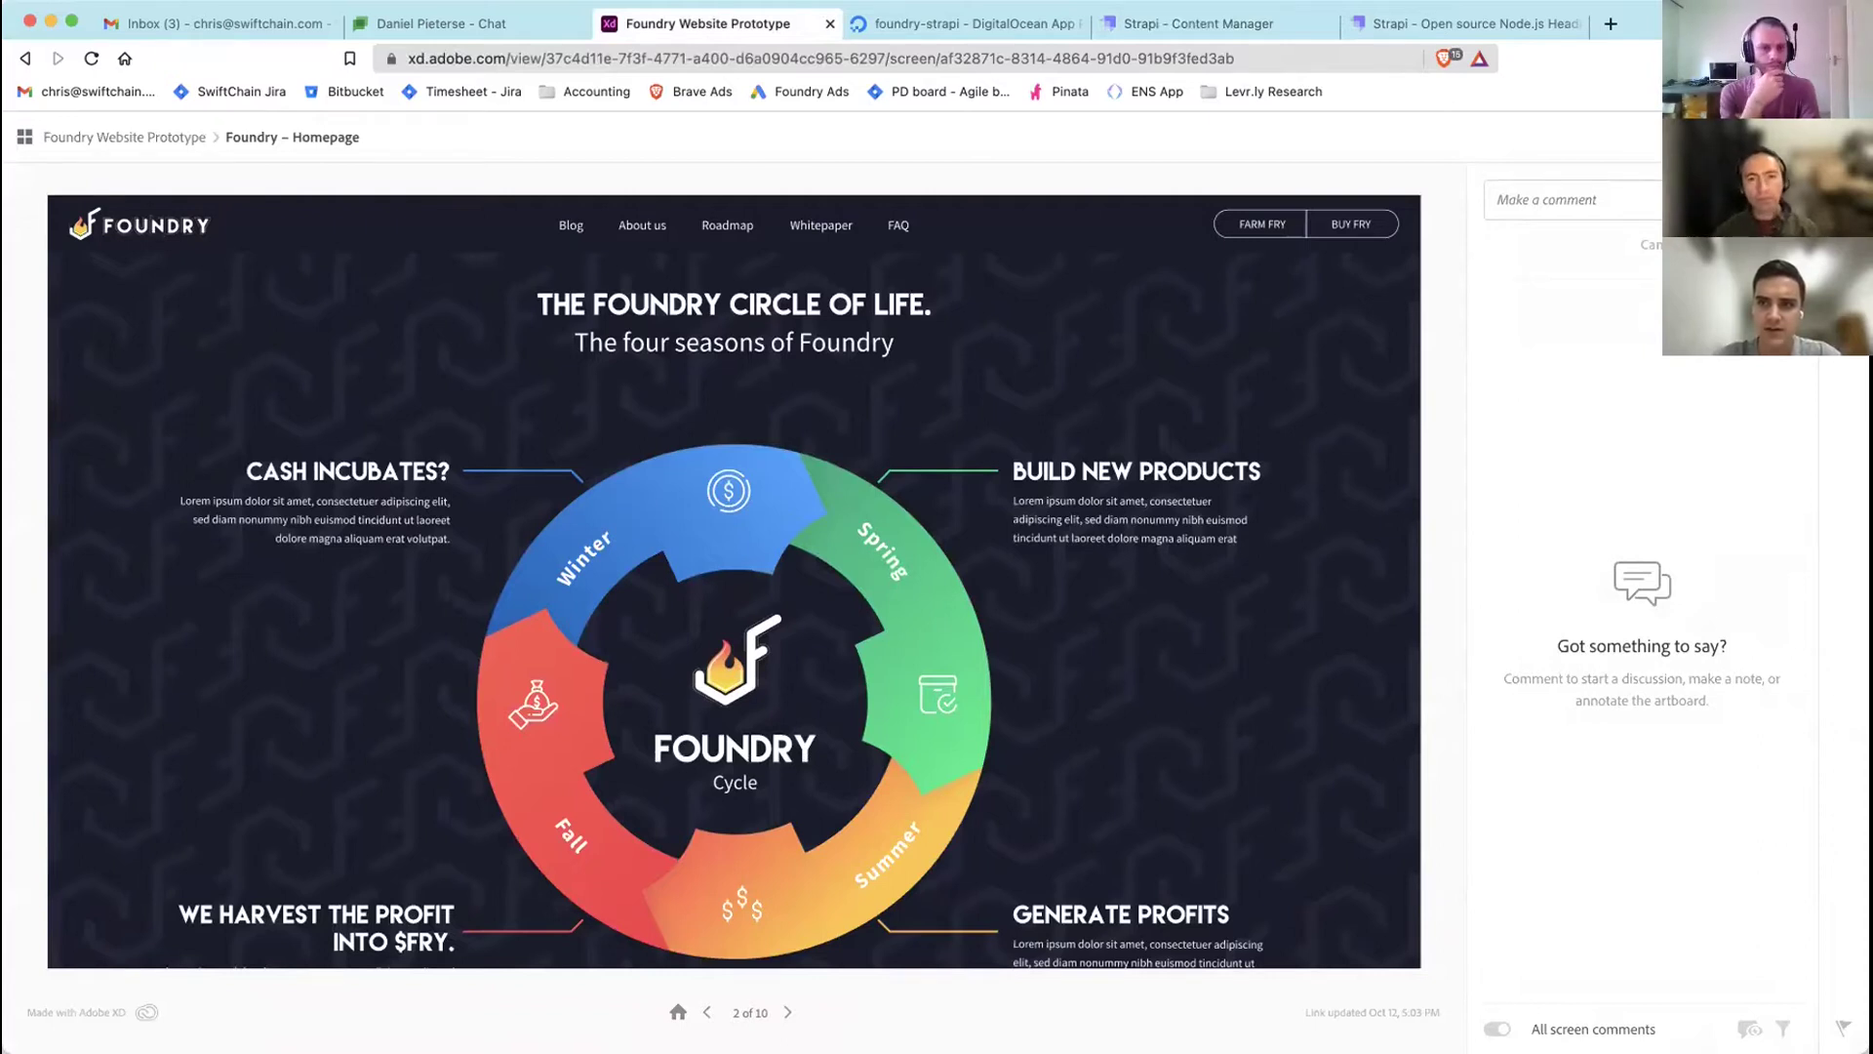
- Show the homepage prototype in fullscreen and review its sections from the Foundry cycle and Technologies & Partners back to the header
{"action": "key", "text": "f"}
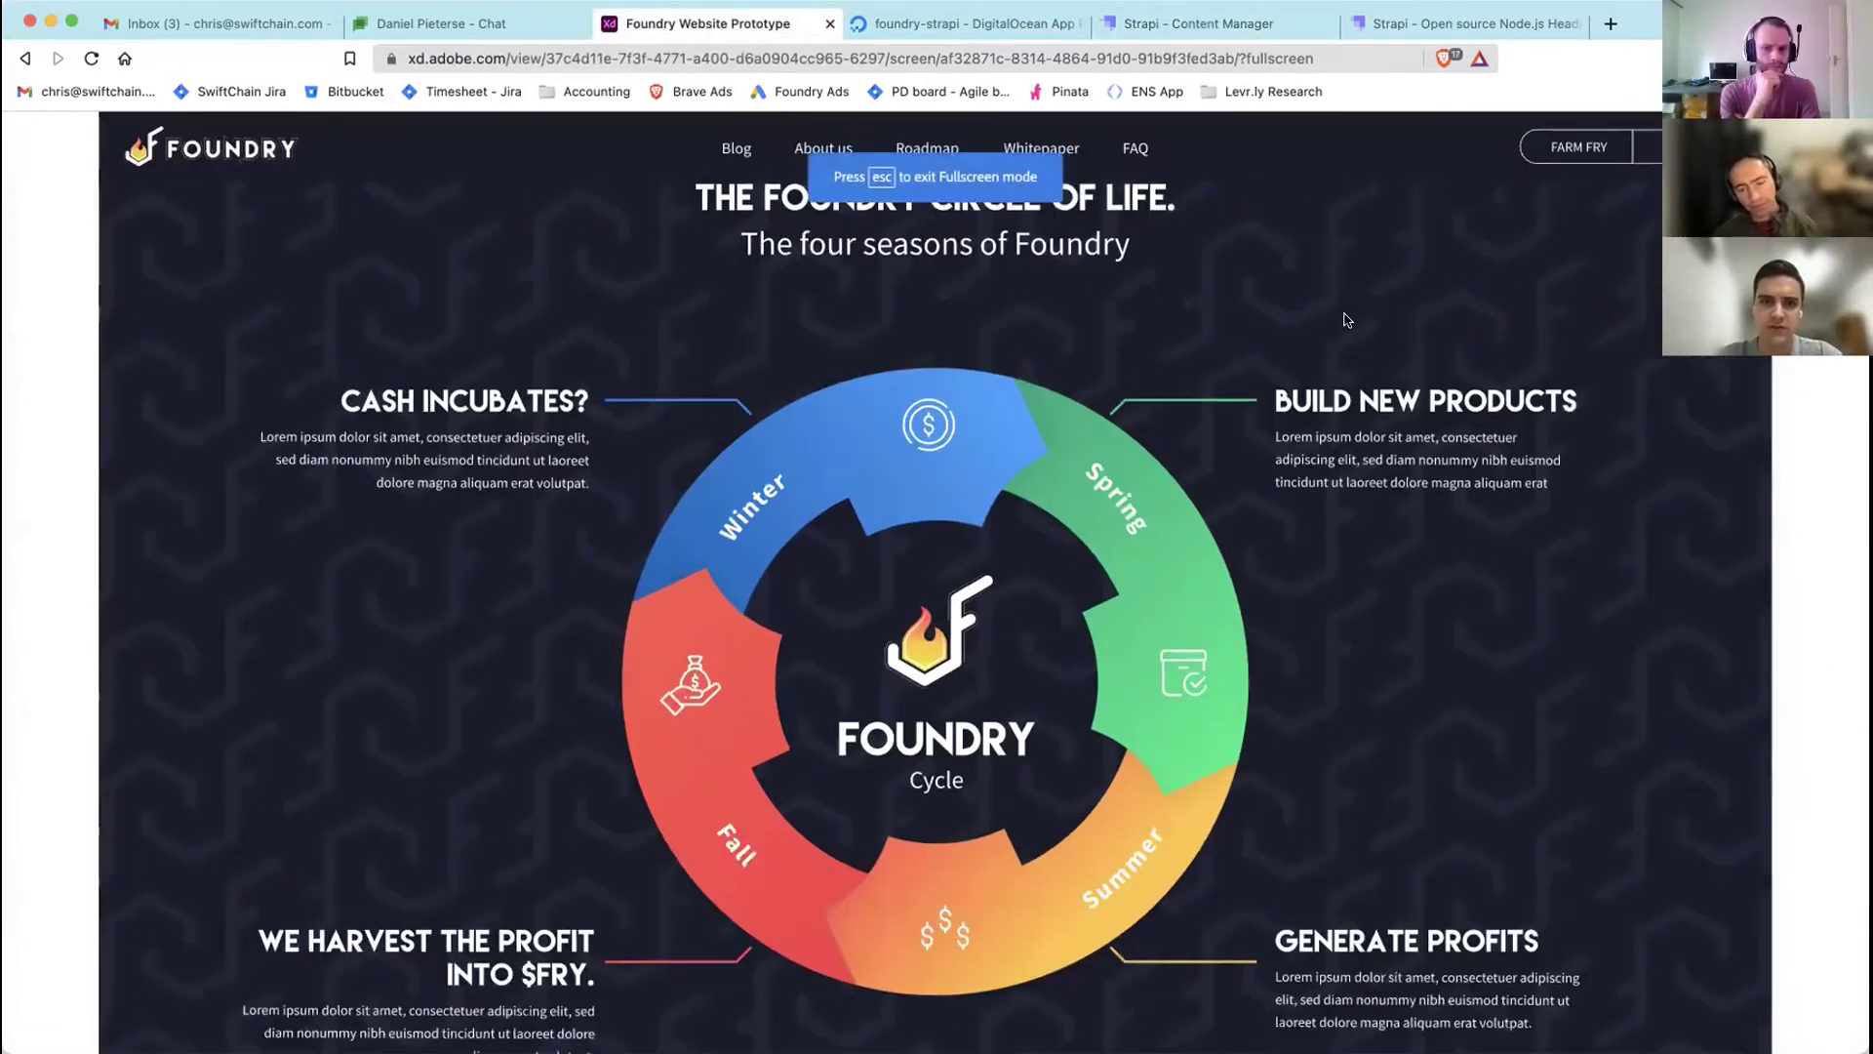
{"action": "scroll", "coordinate": [1344, 320], "scroll_direction": "down", "scroll_amount": 5}
{"action": "scroll", "coordinate": [1144, 582], "scroll_direction": "down", "scroll_amount": 5}
{"action": "scroll", "coordinate": [1146, 581], "scroll_direction": "down", "scroll_amount": 5}
{"action": "scroll", "coordinate": [1145, 582], "scroll_direction": "up", "scroll_amount": 6}
{"action": "scroll", "coordinate": [1146, 581], "scroll_direction": "down", "scroll_amount": 8}
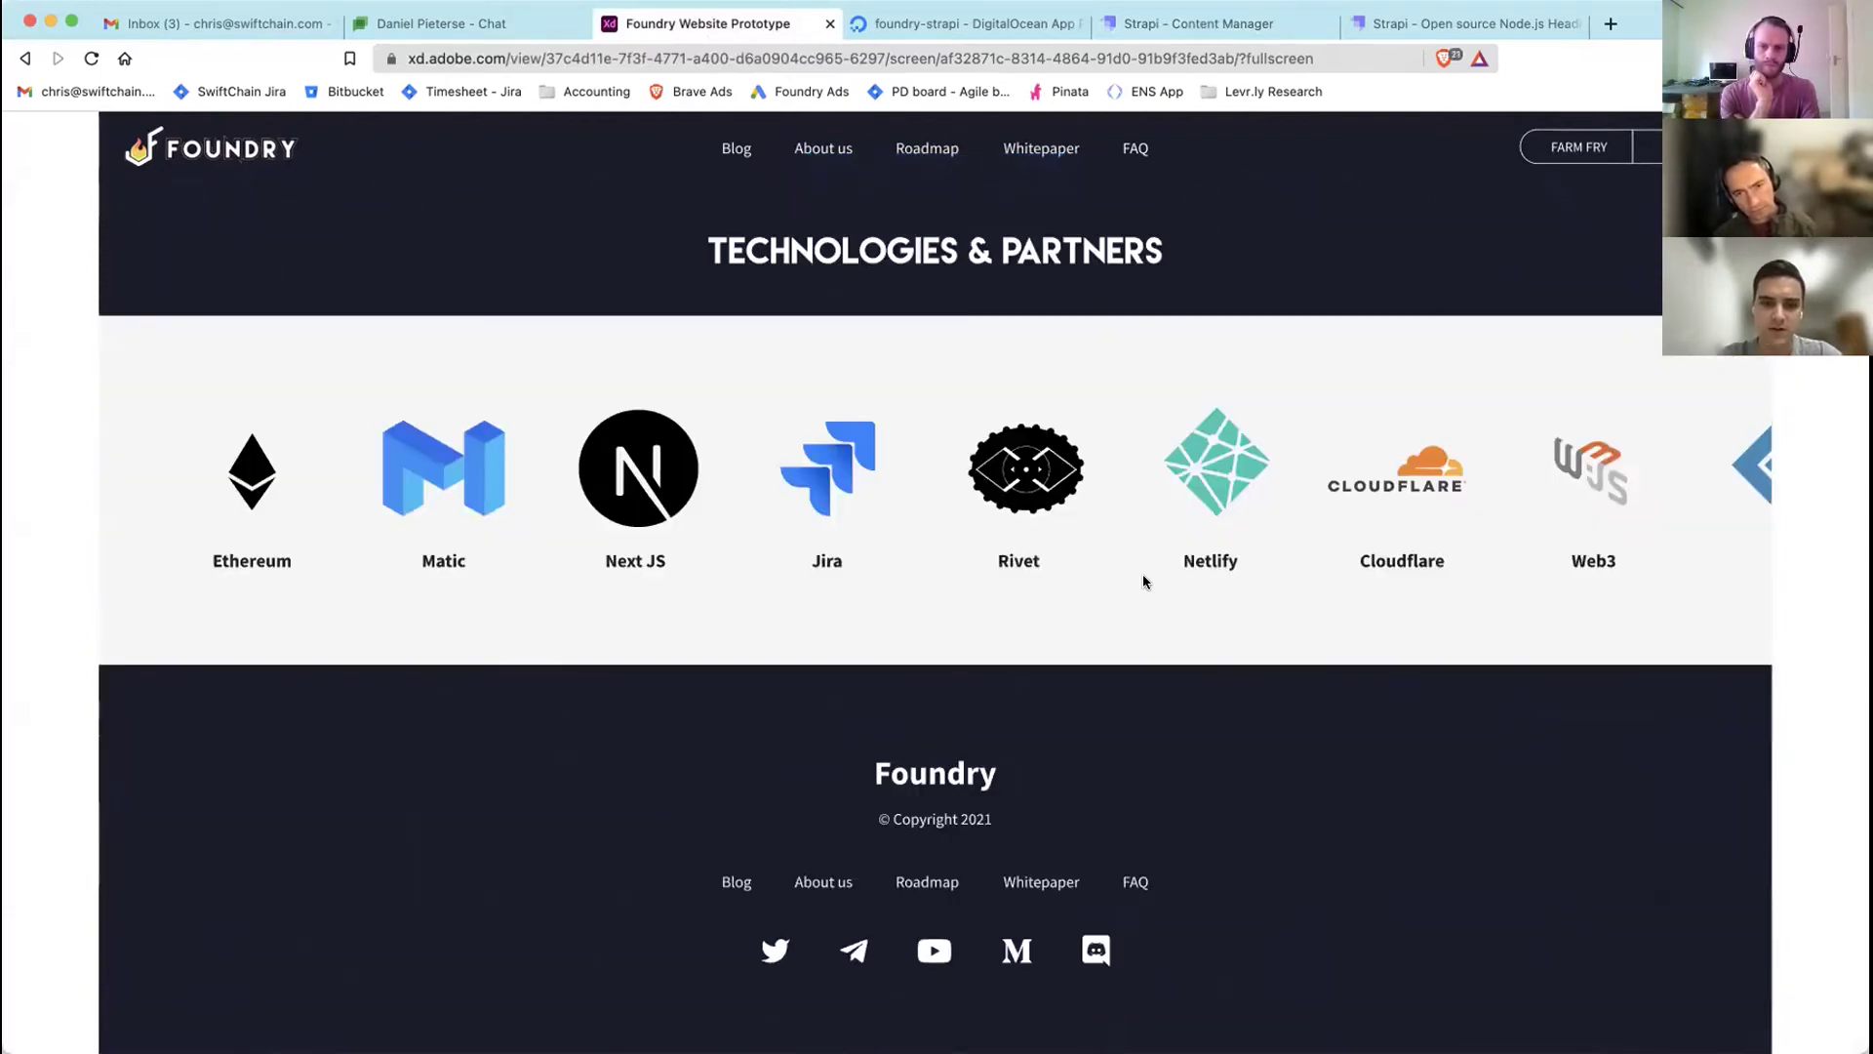
{"action": "scroll", "coordinate": [1144, 582], "scroll_direction": "up", "scroll_amount": 10}
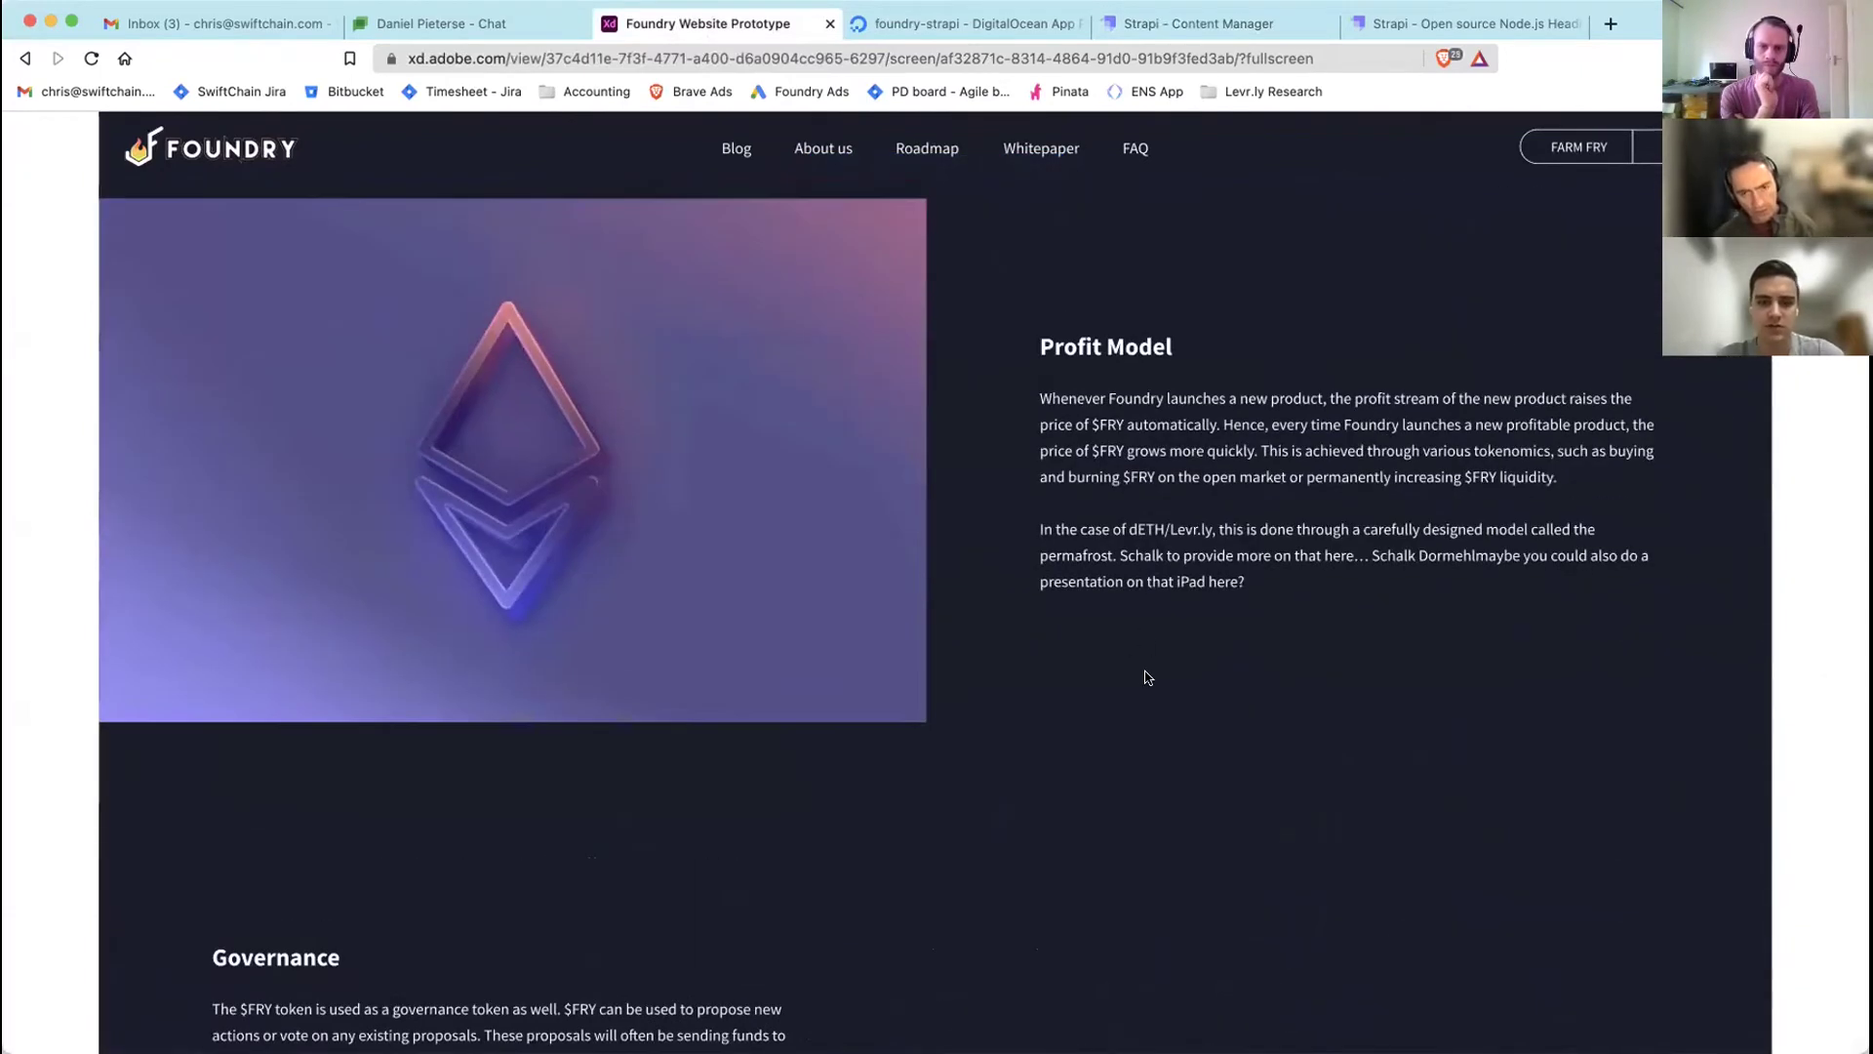
{"action": "scroll", "coordinate": [1071, 452], "scroll_direction": "up", "scroll_amount": 5}
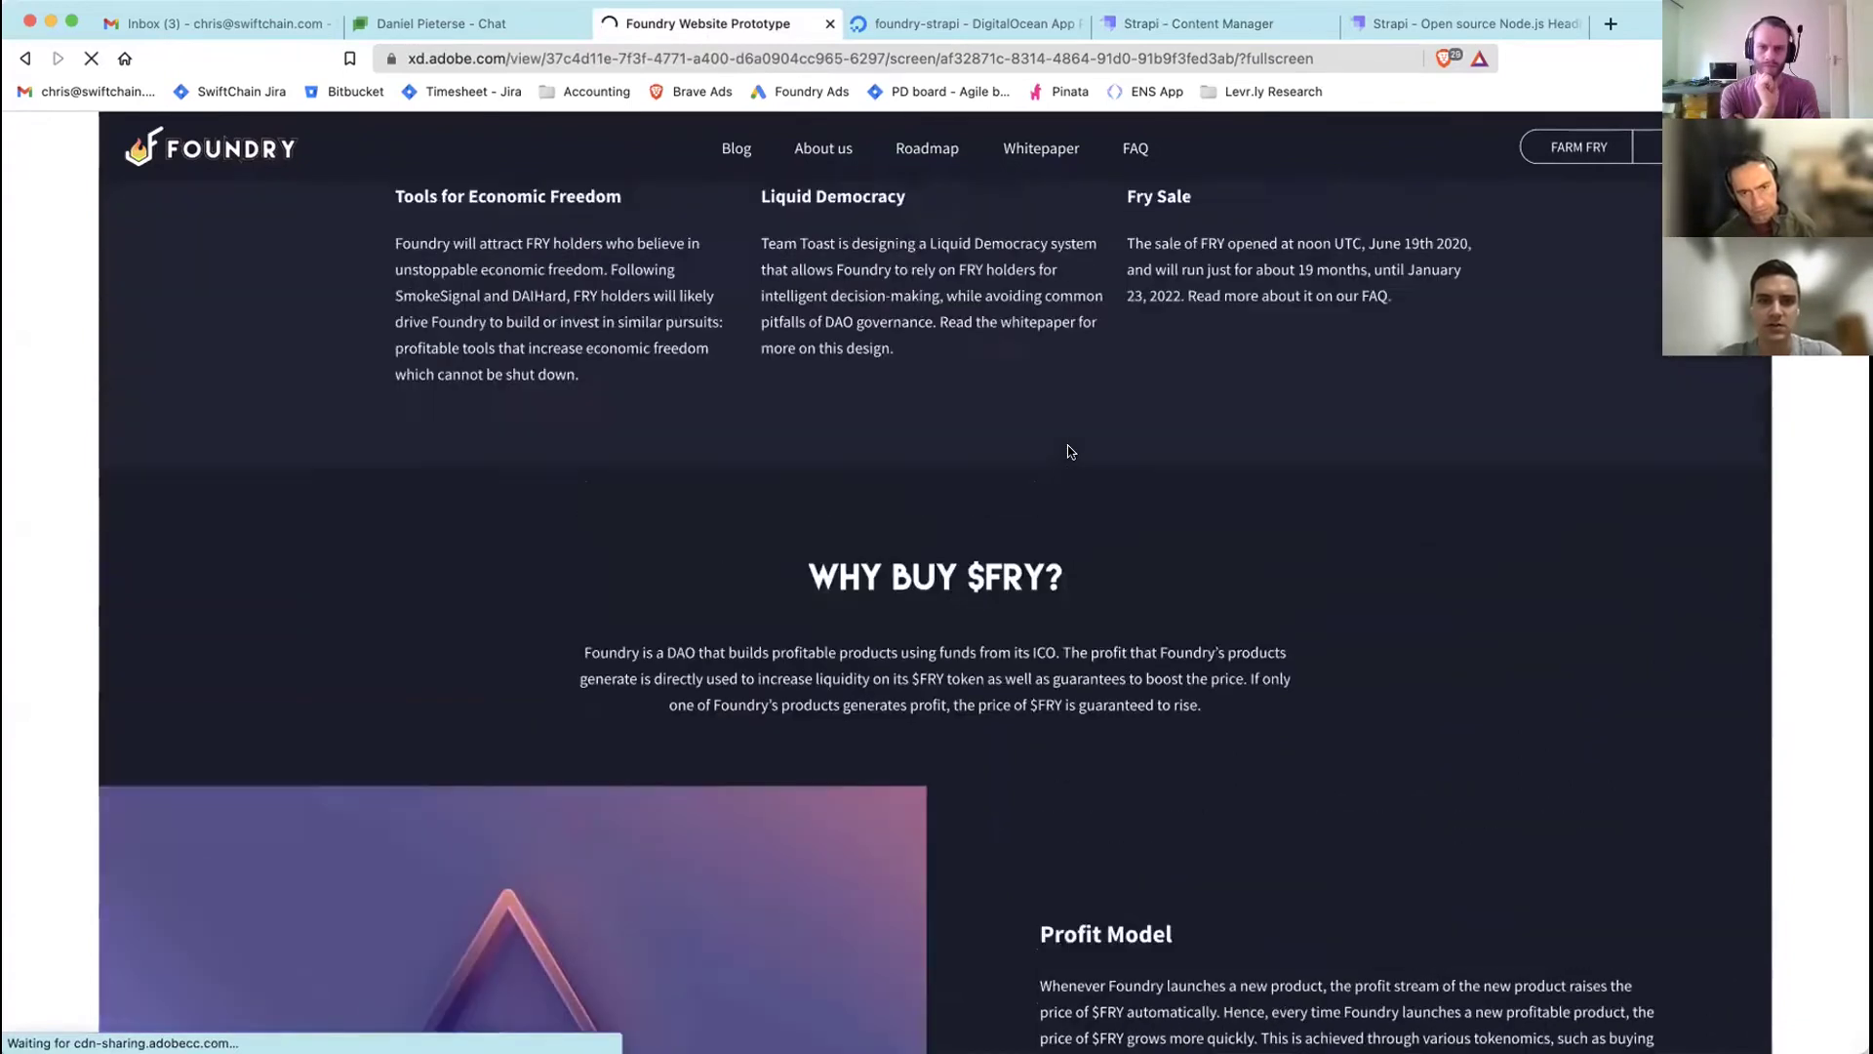
{"action": "scroll", "coordinate": [1070, 452], "scroll_direction": "up", "scroll_amount": 5}
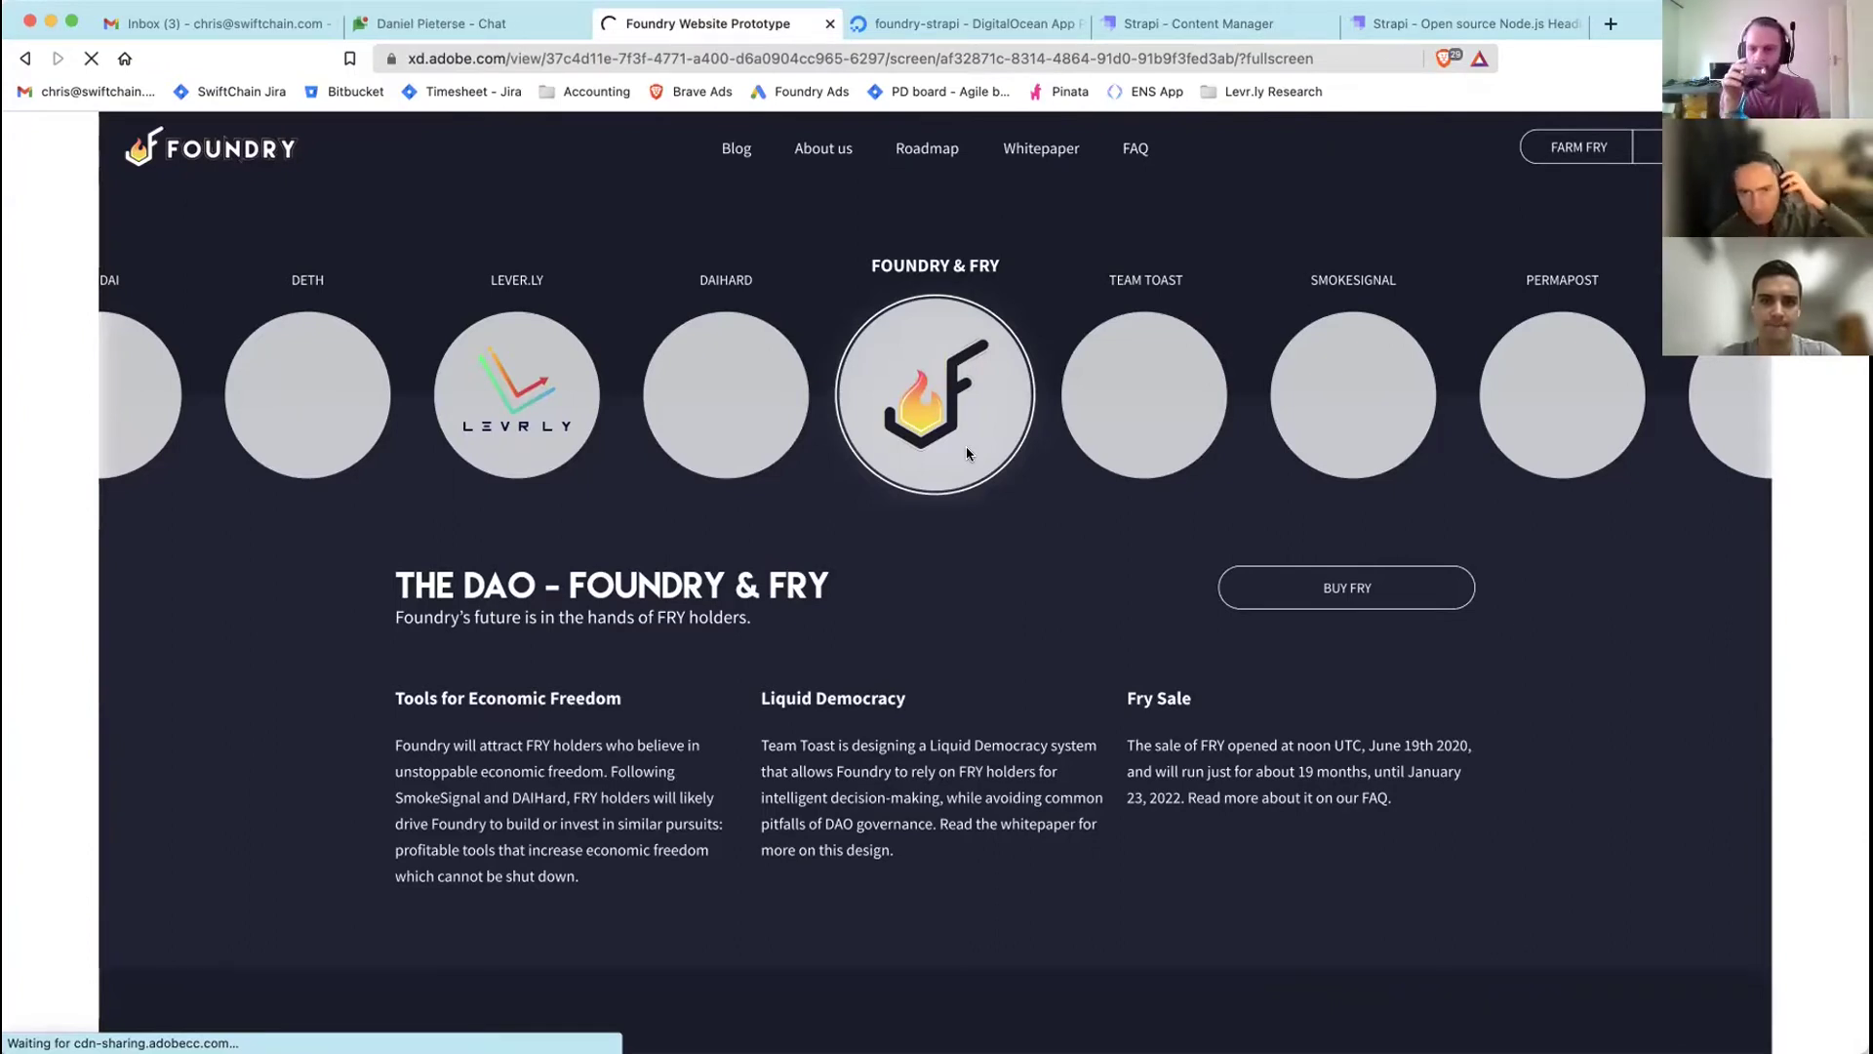
{"action": "scroll", "coordinate": [966, 447], "scroll_direction": "up", "scroll_amount": 4}
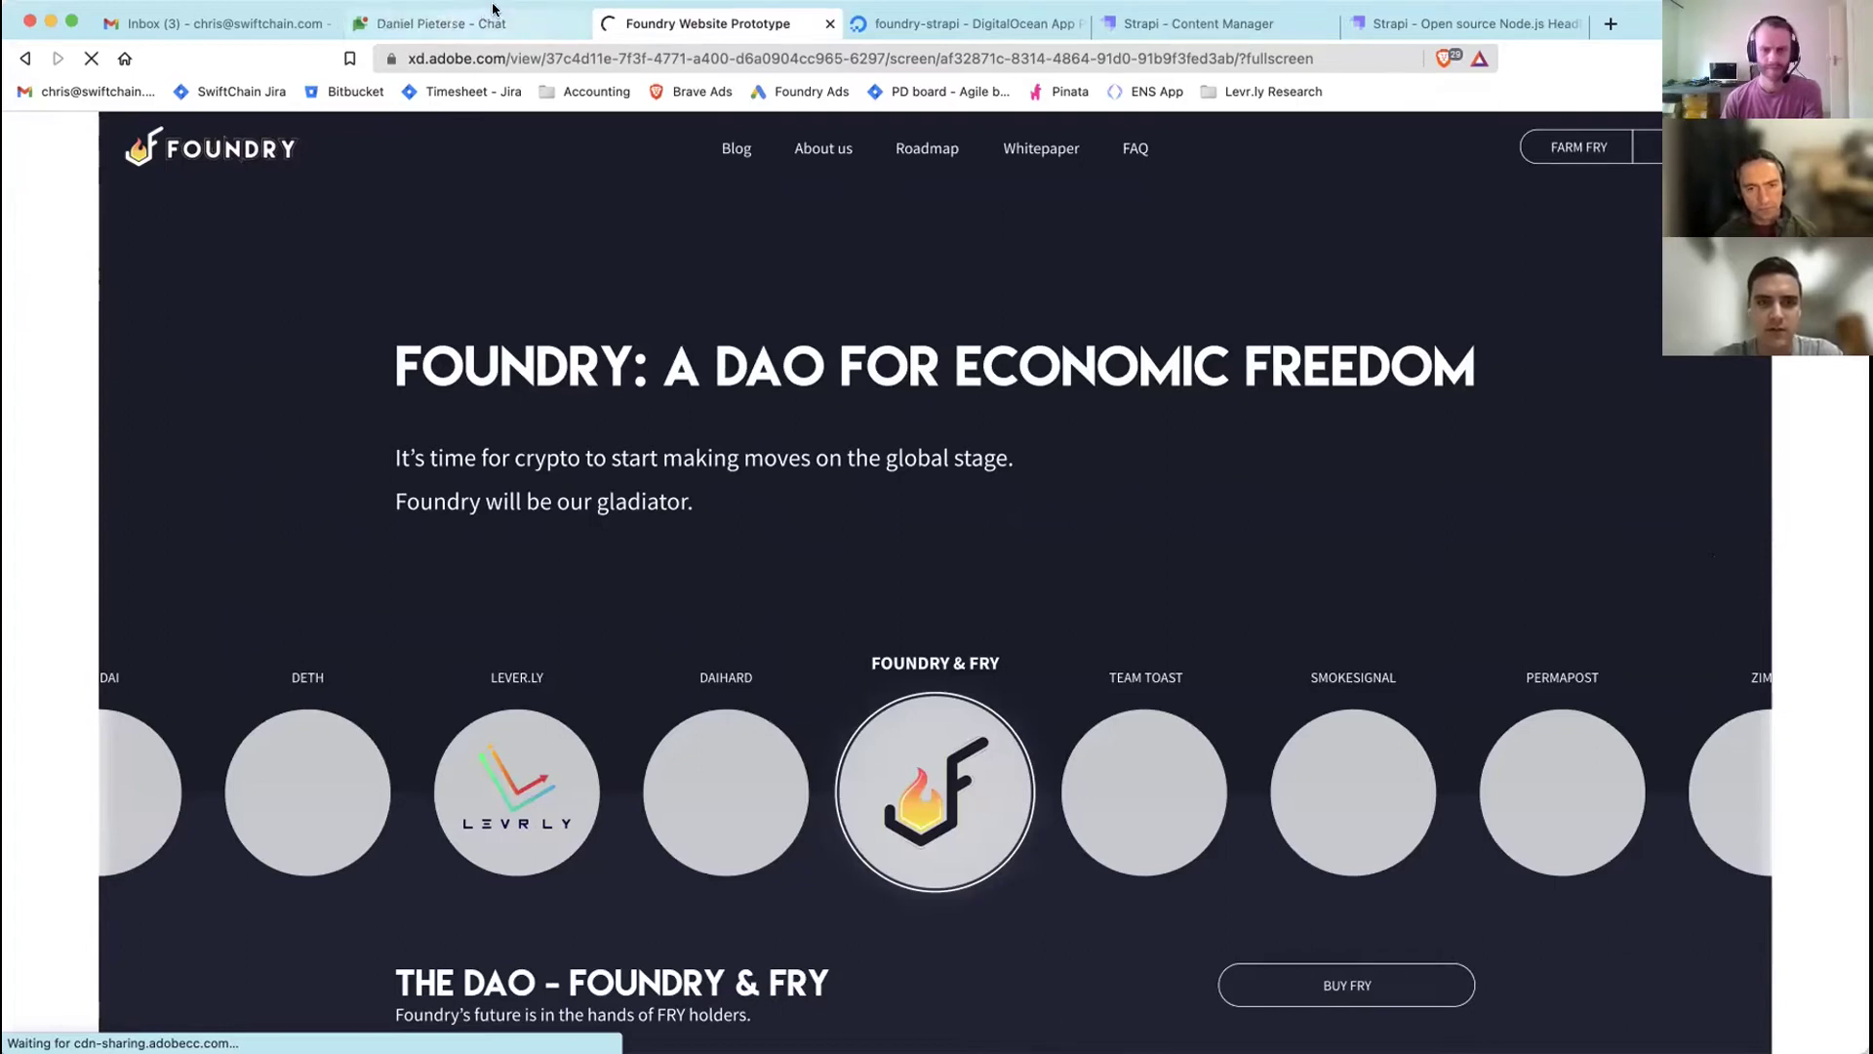
- Reload the fullscreen prototype and review the whole homepage design, including the Profit Model, Foundry cycle and Radical Freedom sections
{"action": "double_click", "coordinate": [434, 59]}
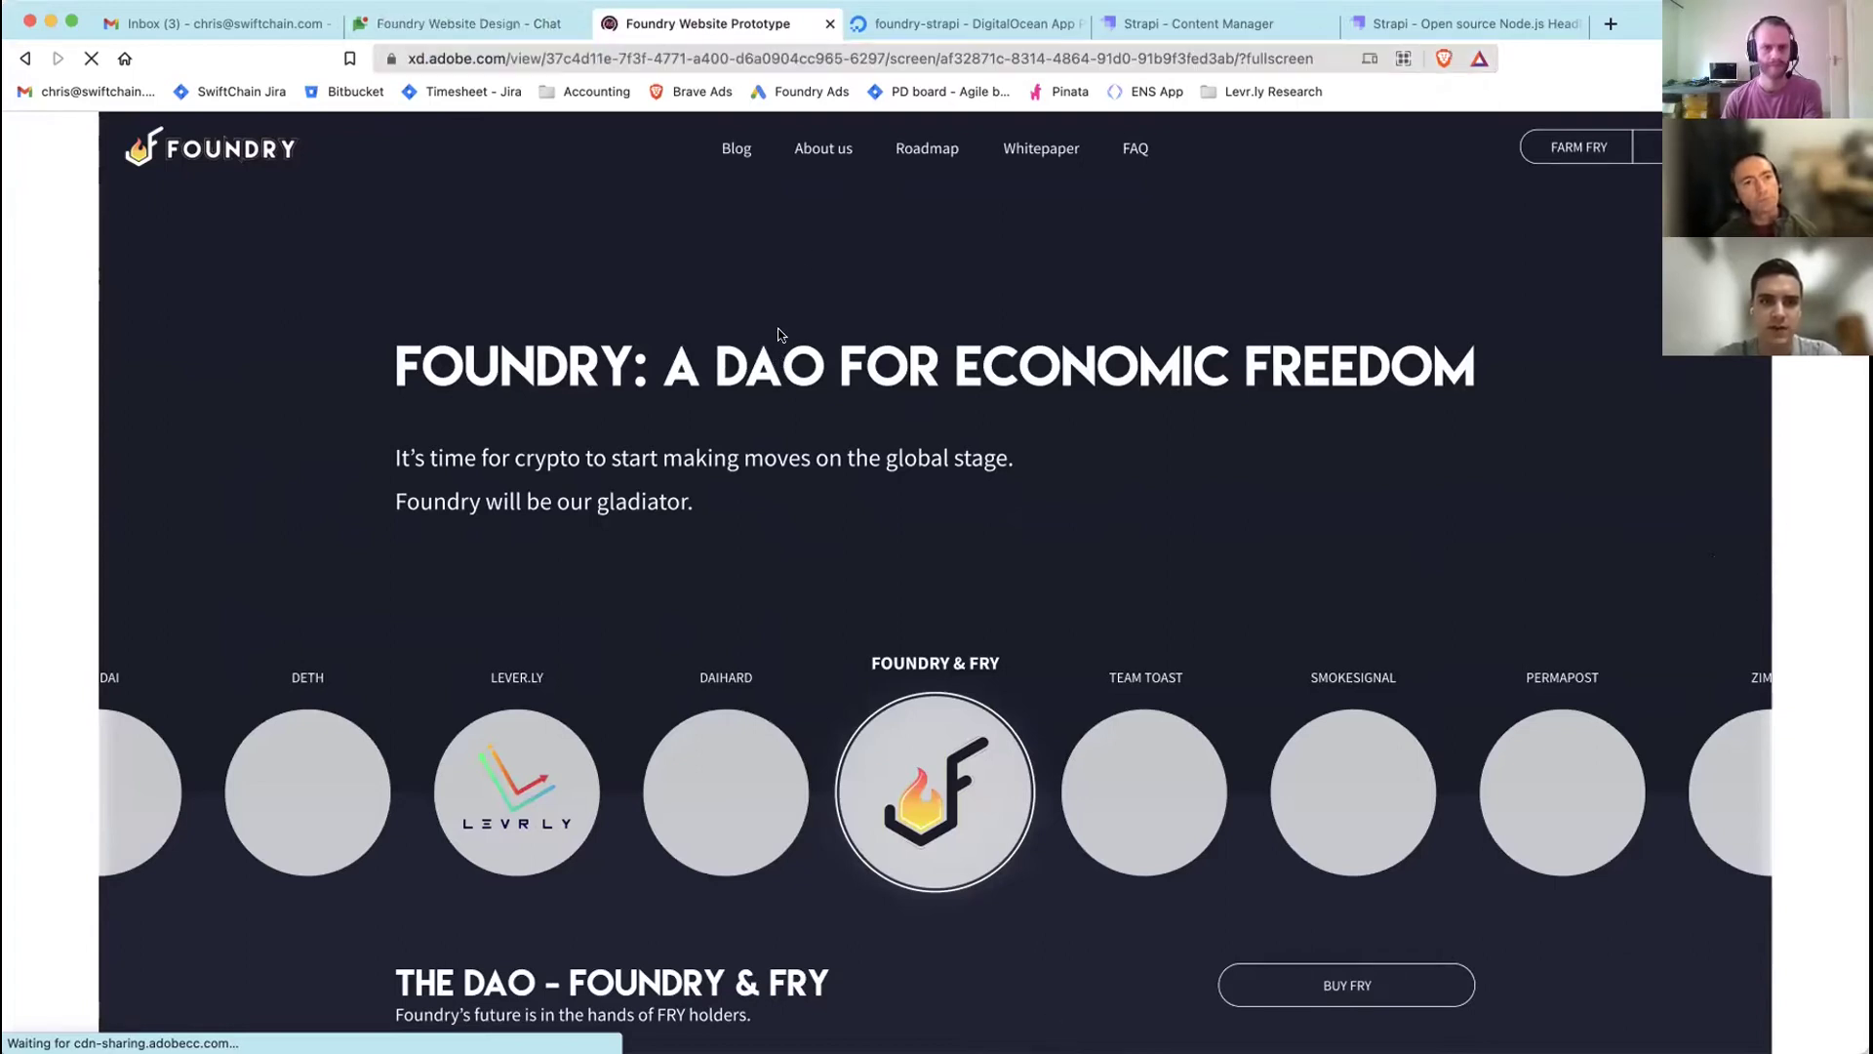
{"action": "key", "text": "Return"}
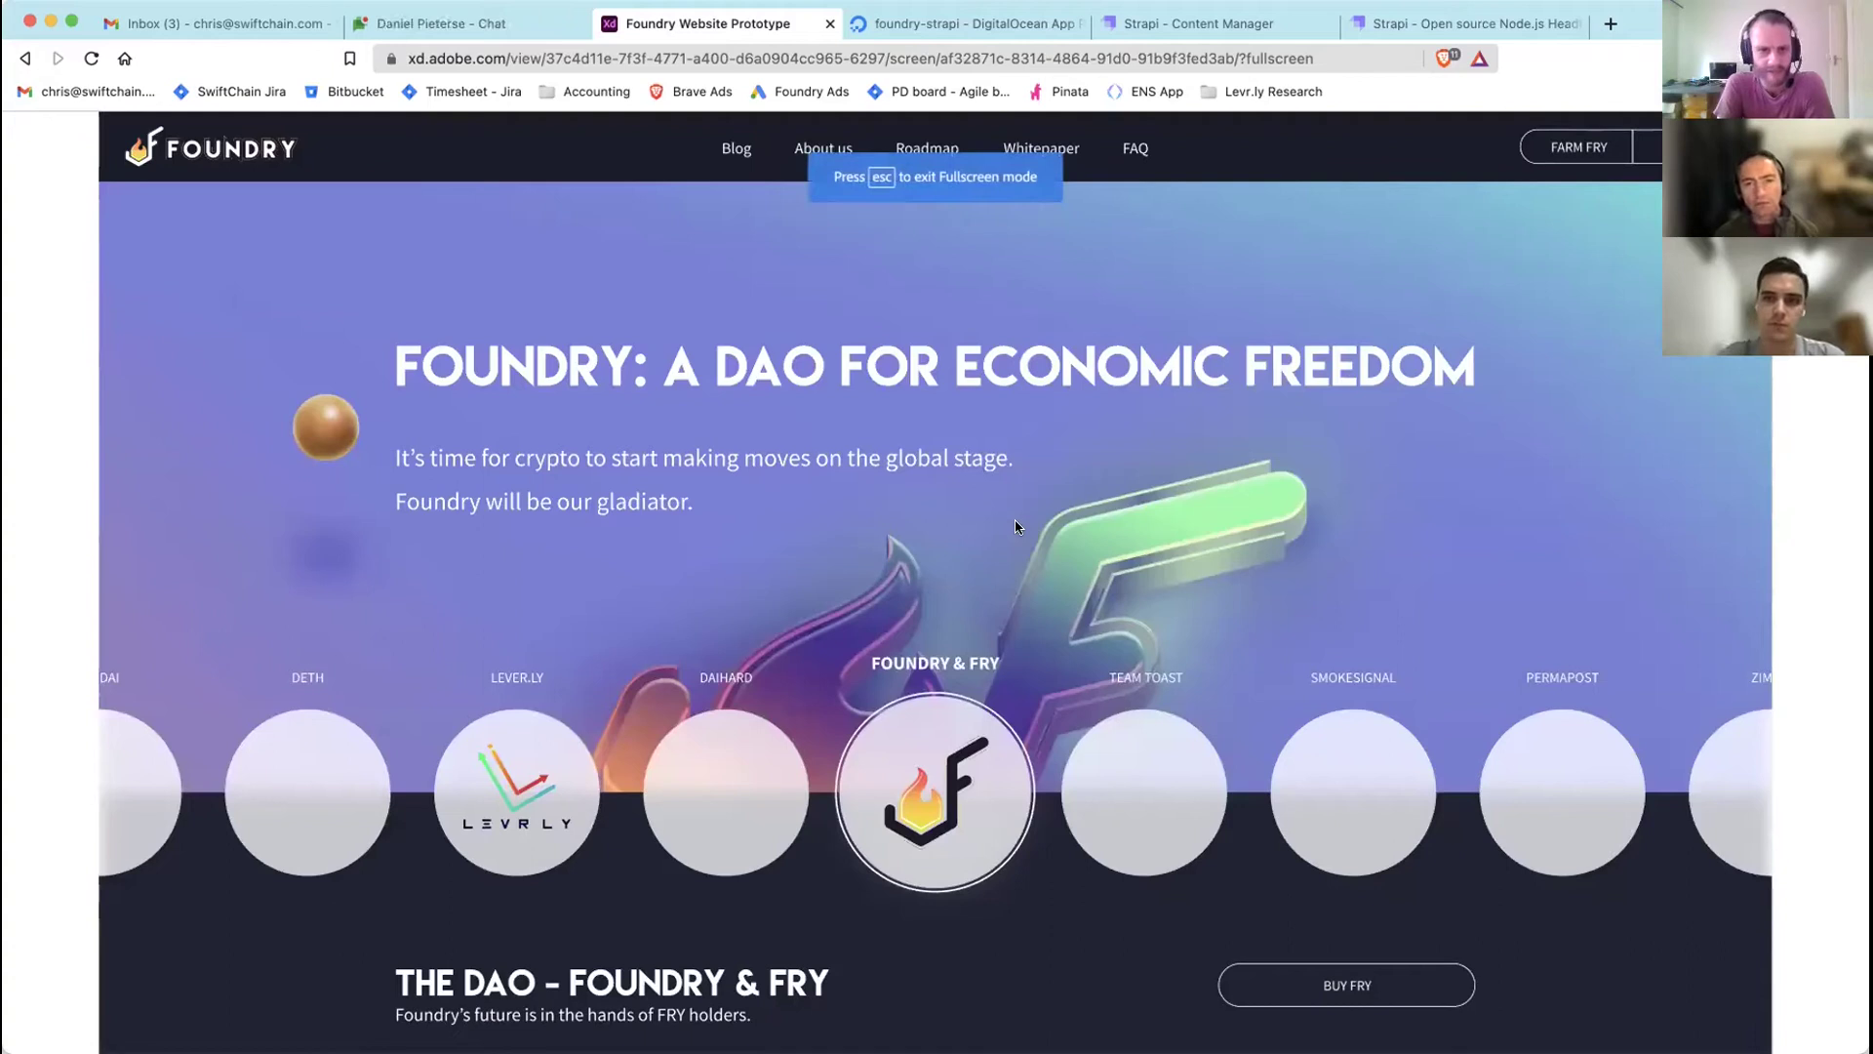
{"action": "scroll", "coordinate": [862, 733], "scroll_direction": "down", "scroll_amount": 15}
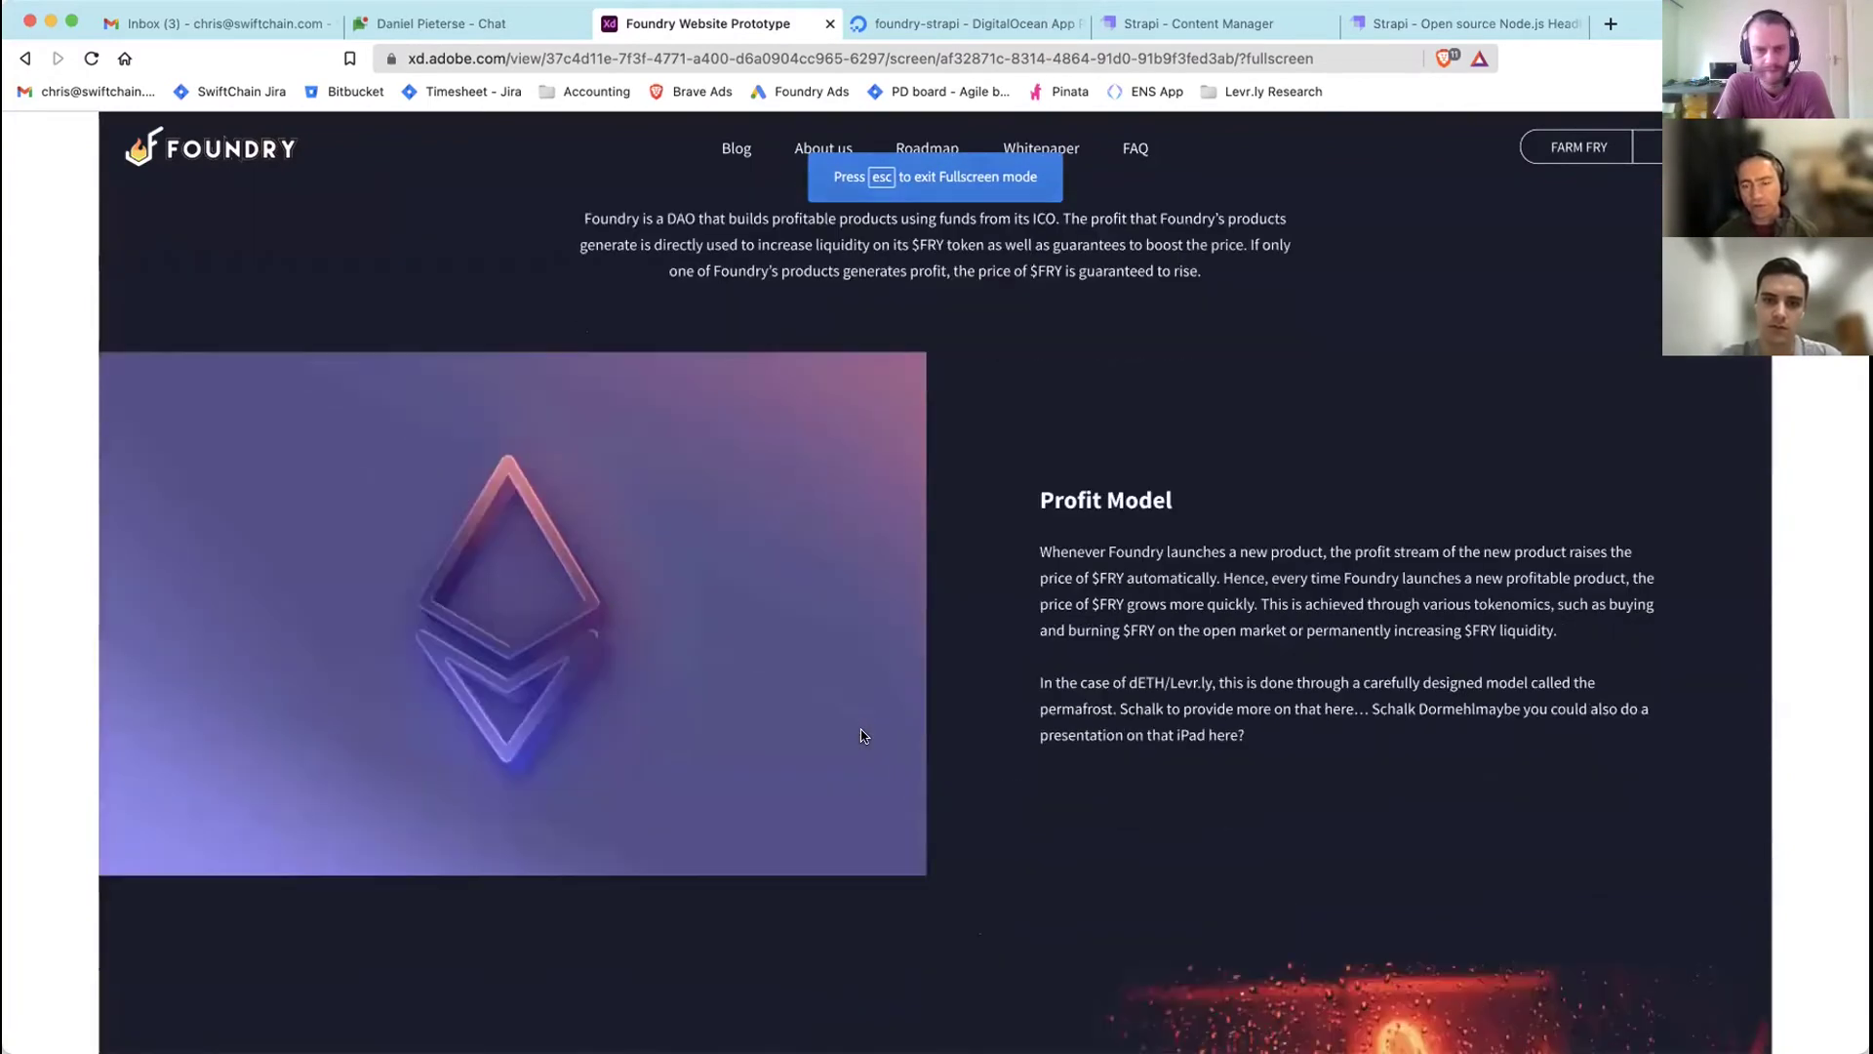
{"action": "scroll", "coordinate": [862, 734], "scroll_direction": "down", "scroll_amount": 20}
{"action": "scroll", "coordinate": [861, 733], "scroll_direction": "up", "scroll_amount": 8}
{"action": "scroll", "coordinate": [862, 733], "scroll_direction": "up", "scroll_amount": 10}
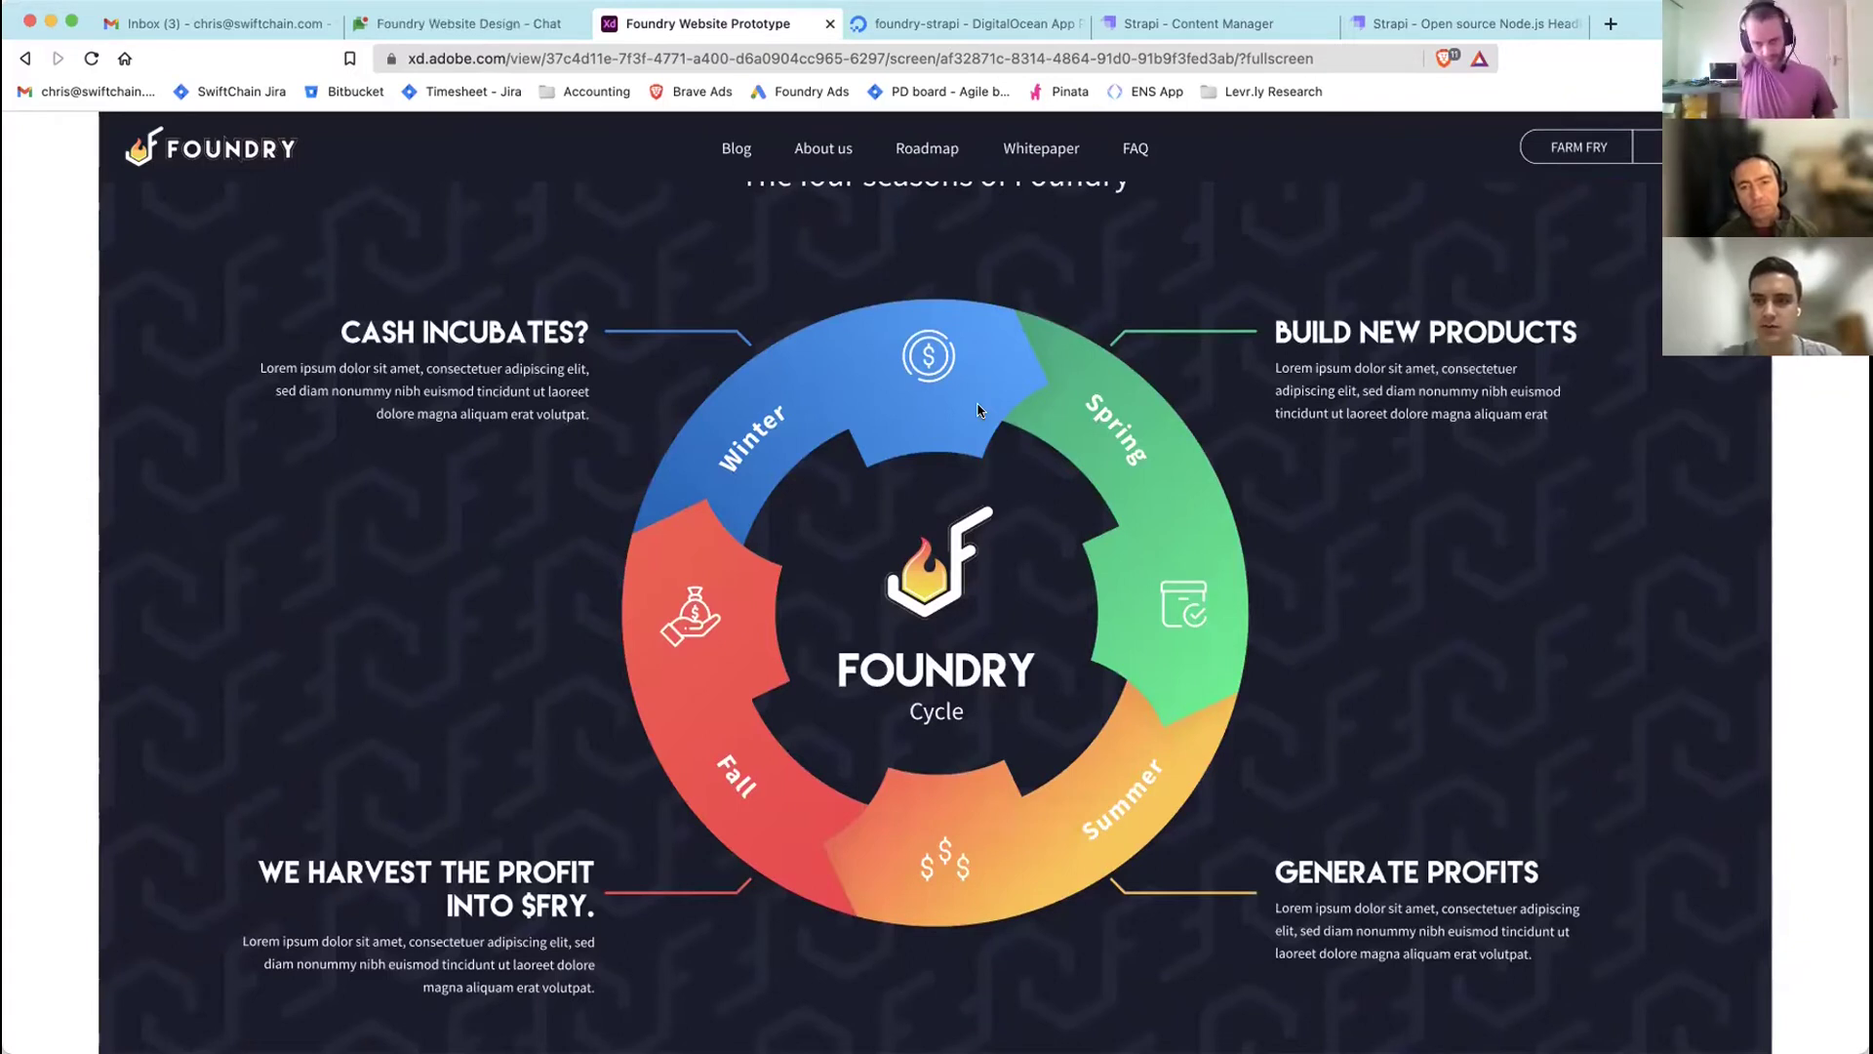
{"action": "scroll", "coordinate": [979, 409], "scroll_direction": "up", "scroll_amount": 15}
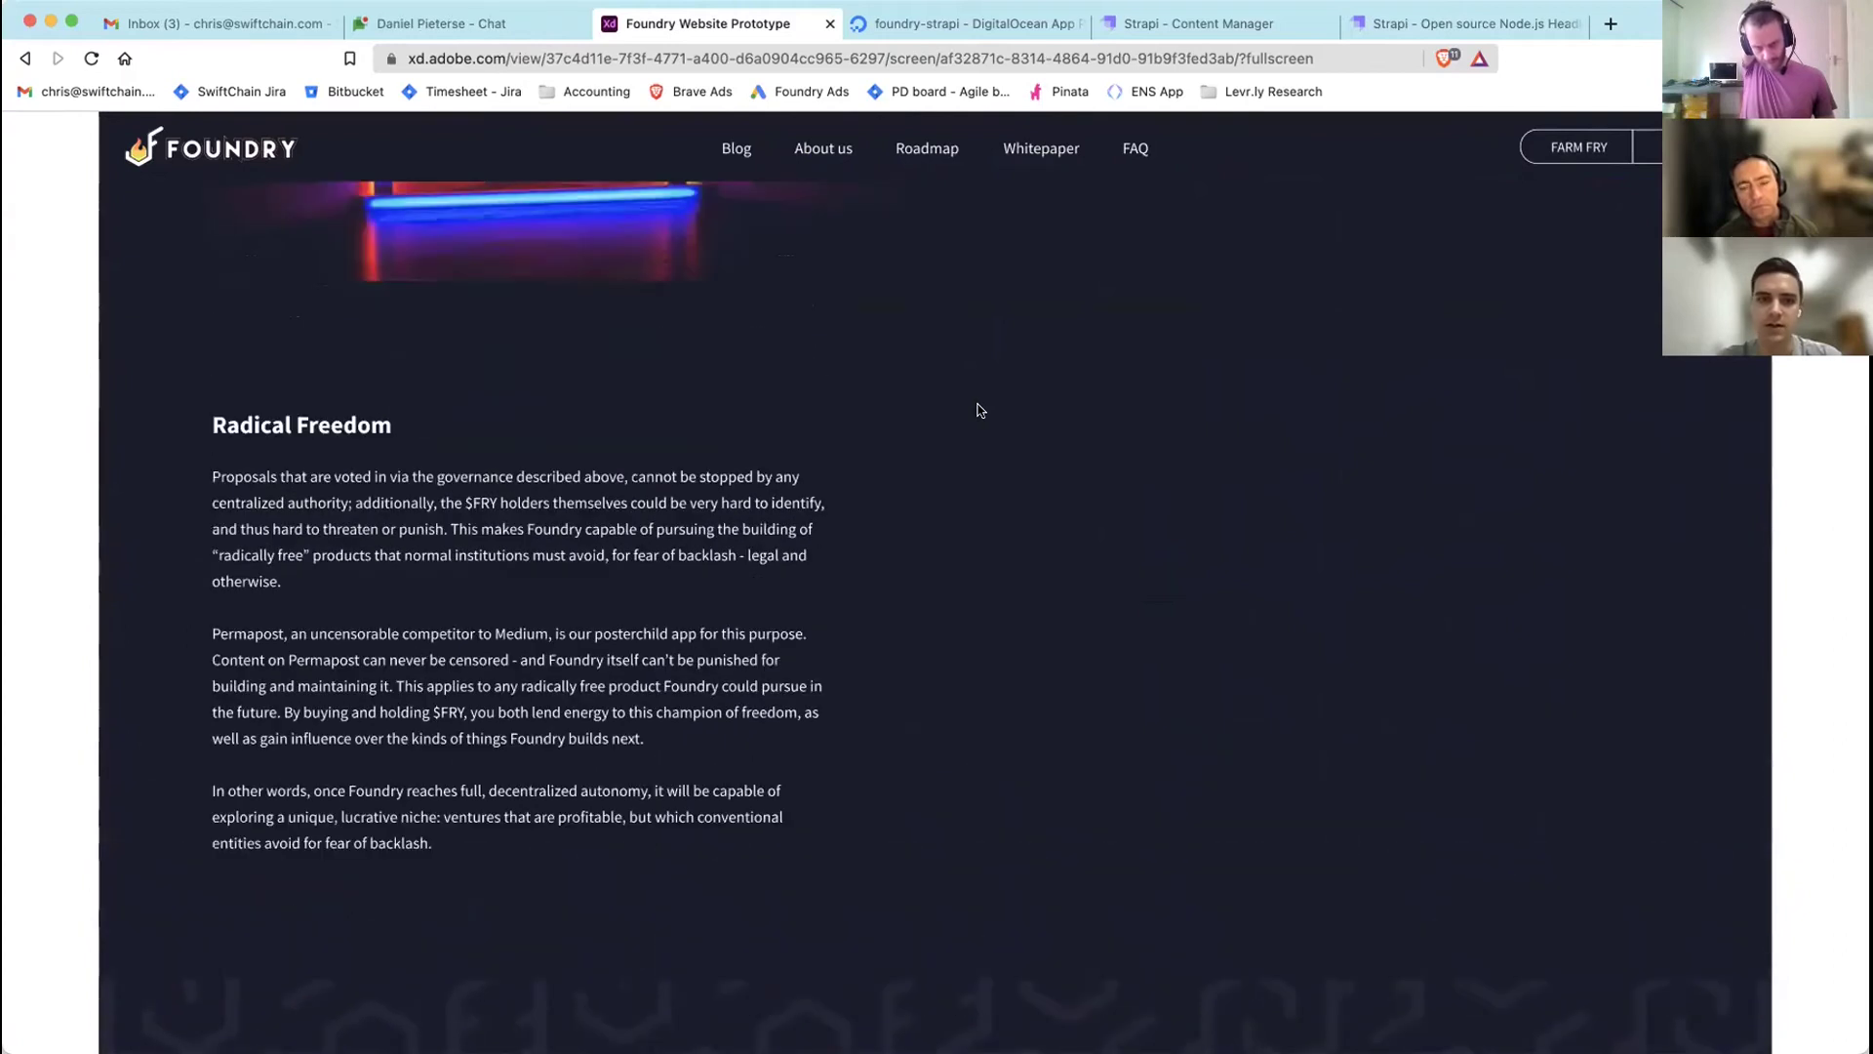
{"action": "scroll", "coordinate": [979, 410], "scroll_direction": "up", "scroll_amount": 20}
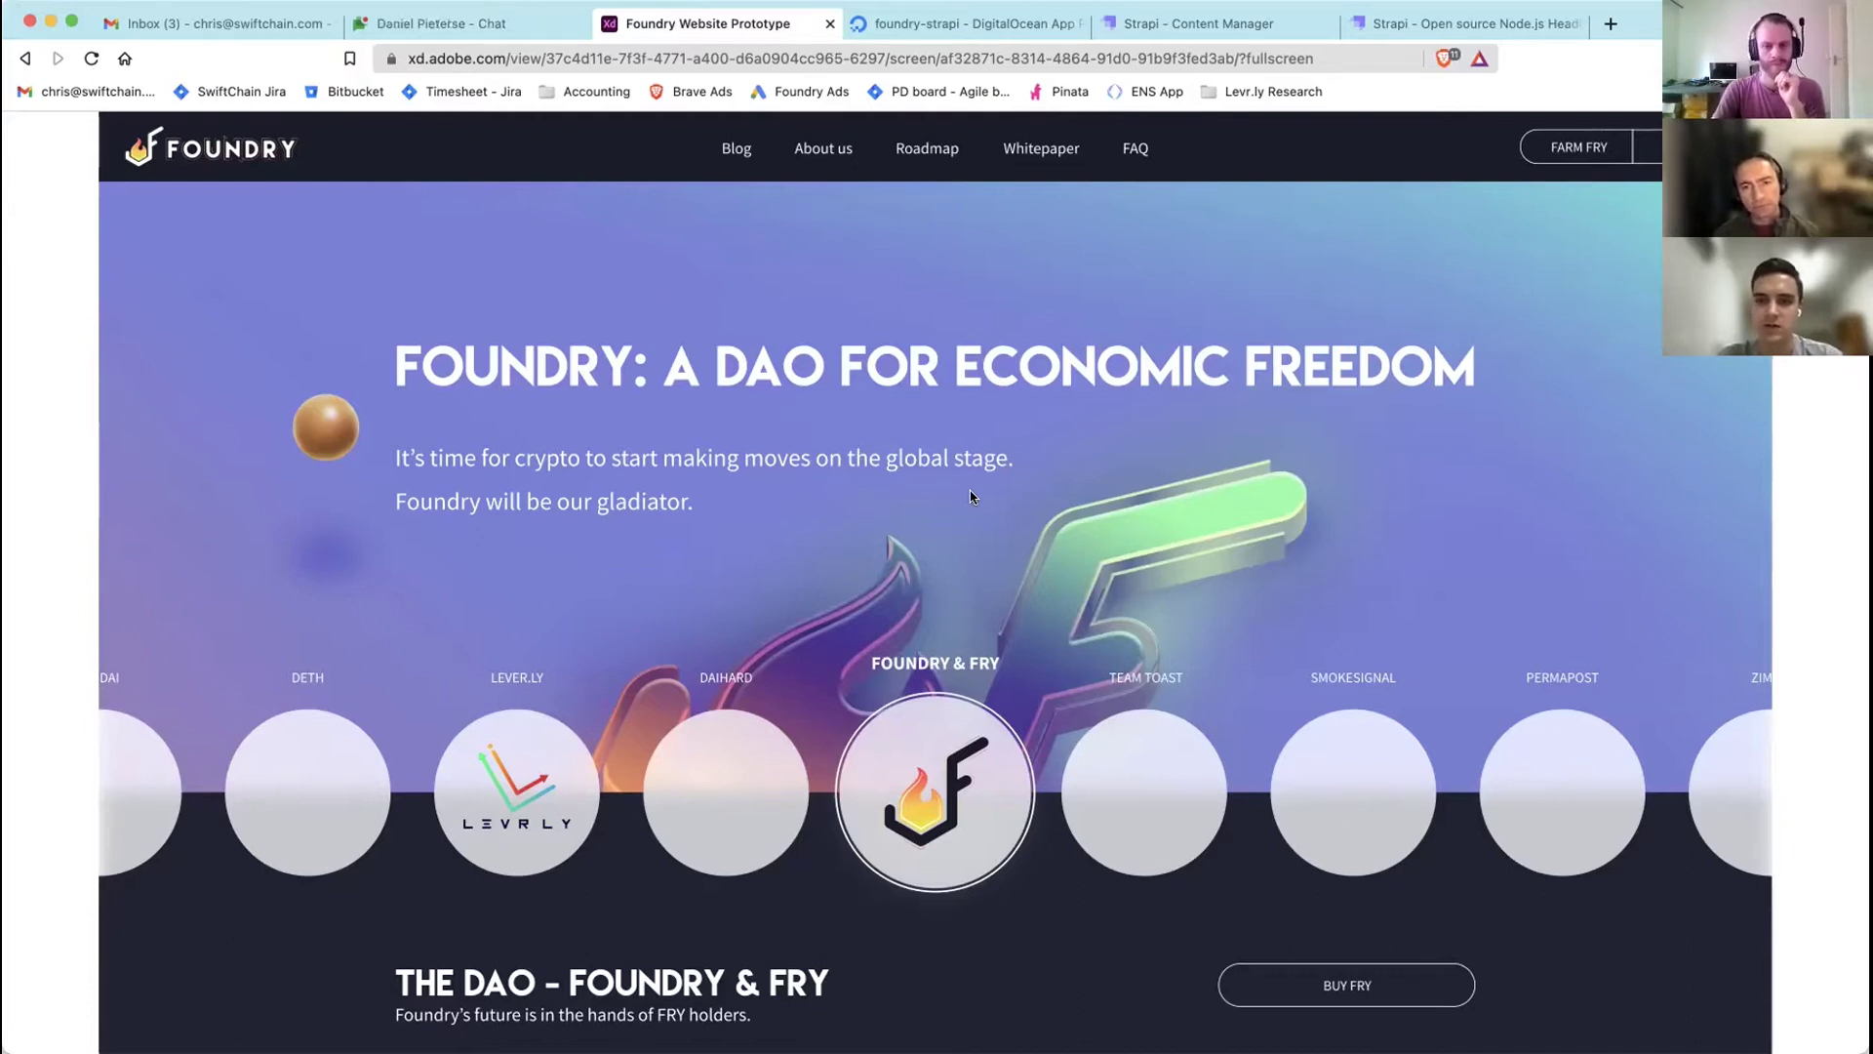
{"action": "scroll", "coordinate": [715, 708], "scroll_direction": "down", "scroll_amount": 3}
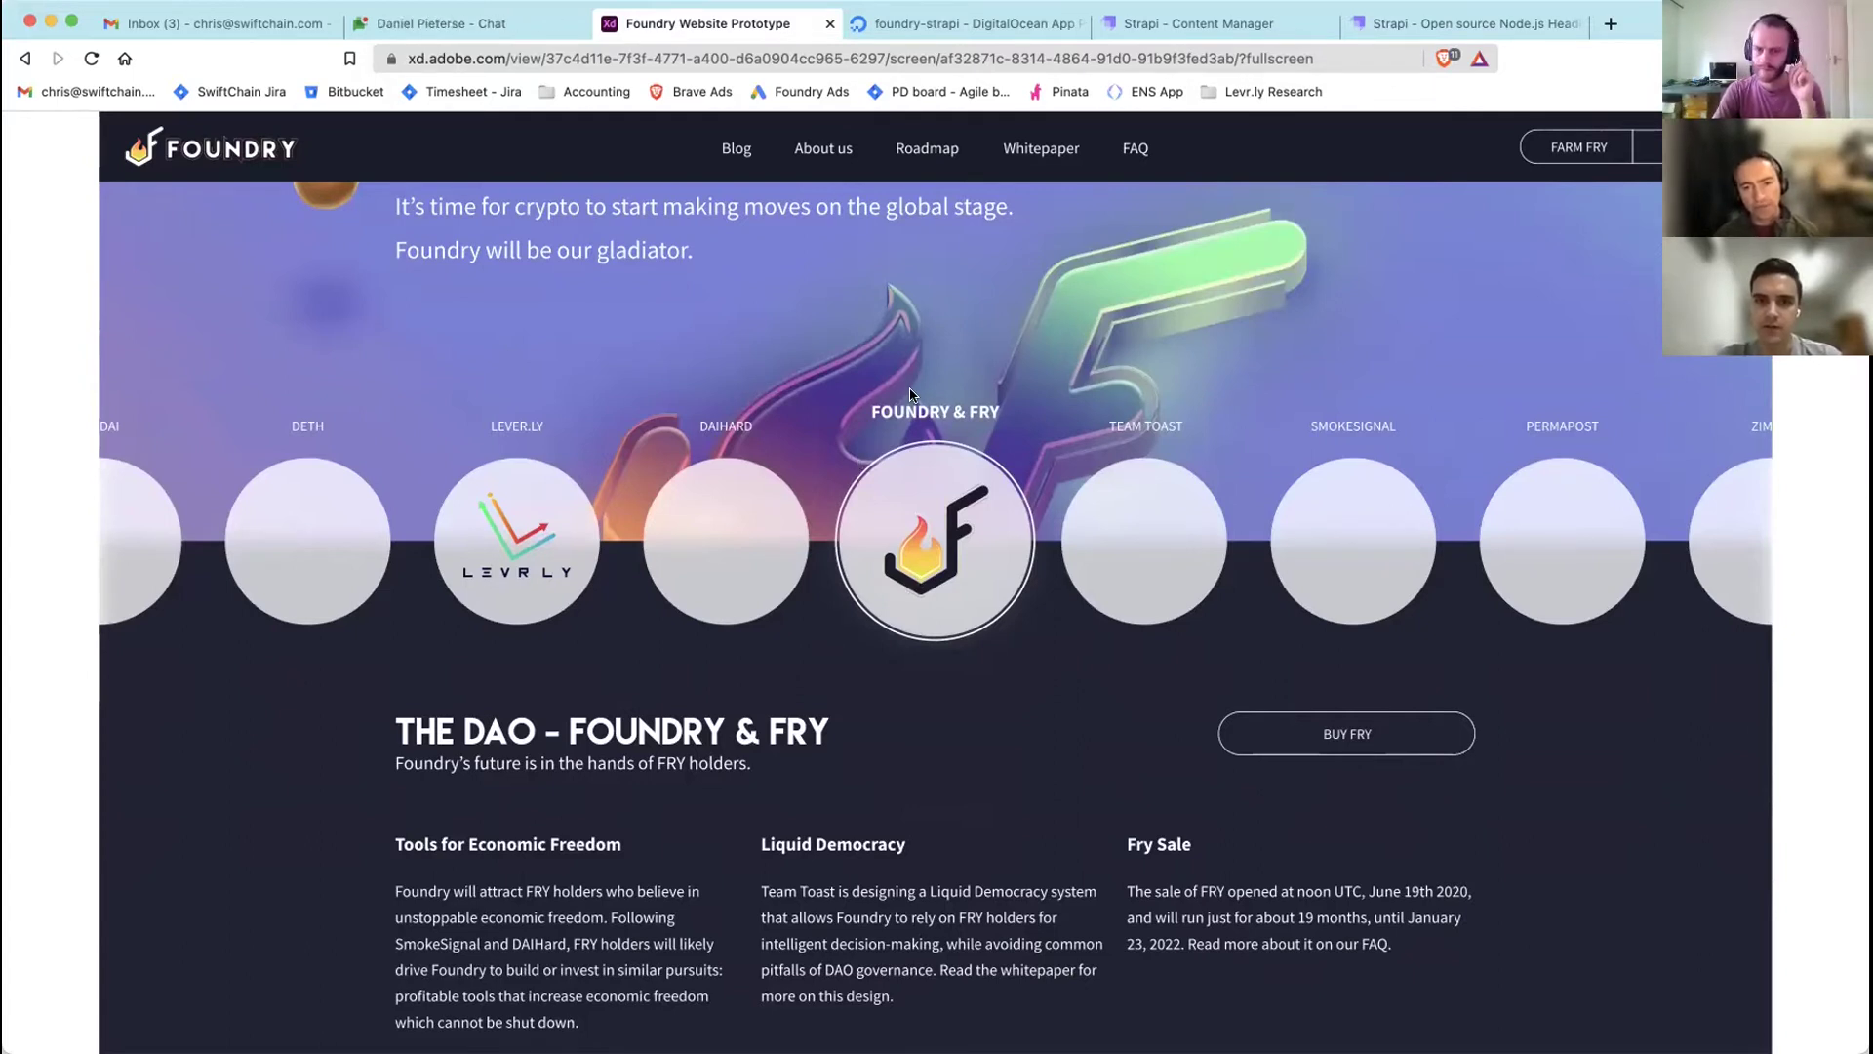
{"action": "scroll", "coordinate": [914, 395], "scroll_direction": "up", "scroll_amount": 3}
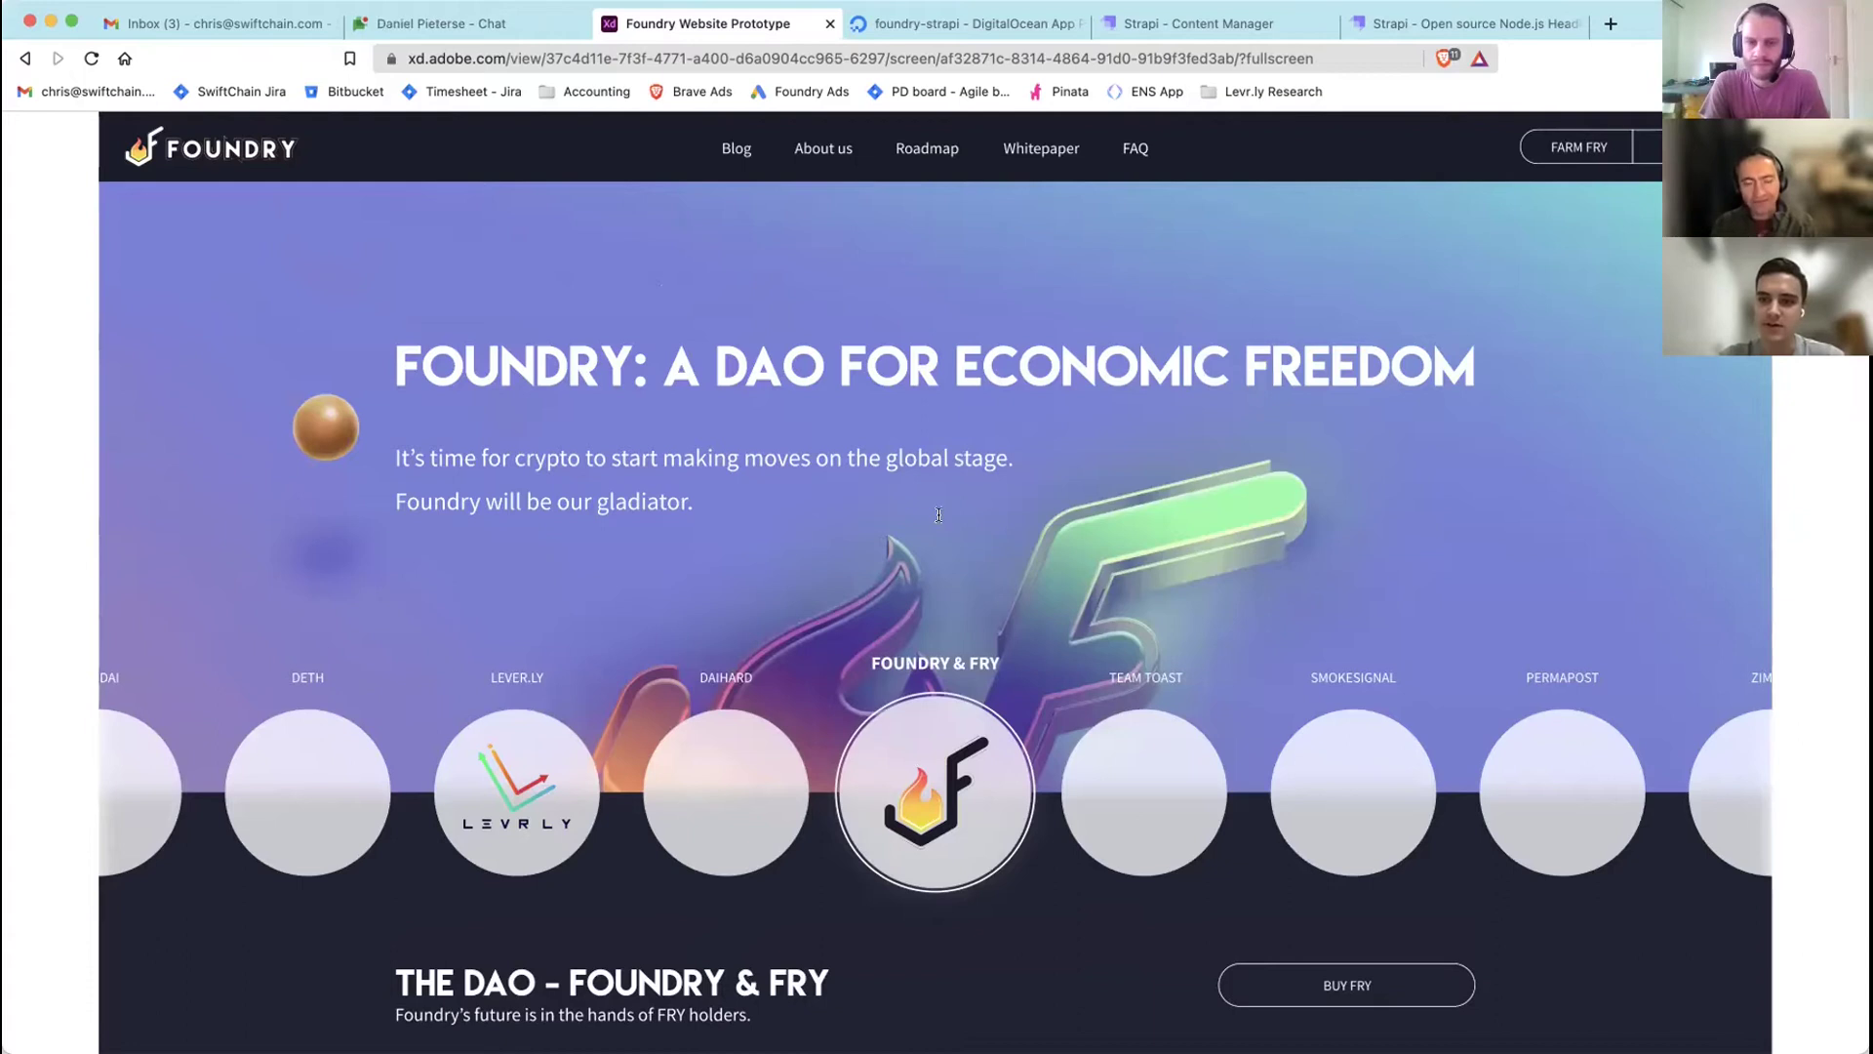
- Switch to DigitalOcean, go back to the Apps list and open the foundry-strapi app
{"action": "left_click", "coordinate": [922, 27]}
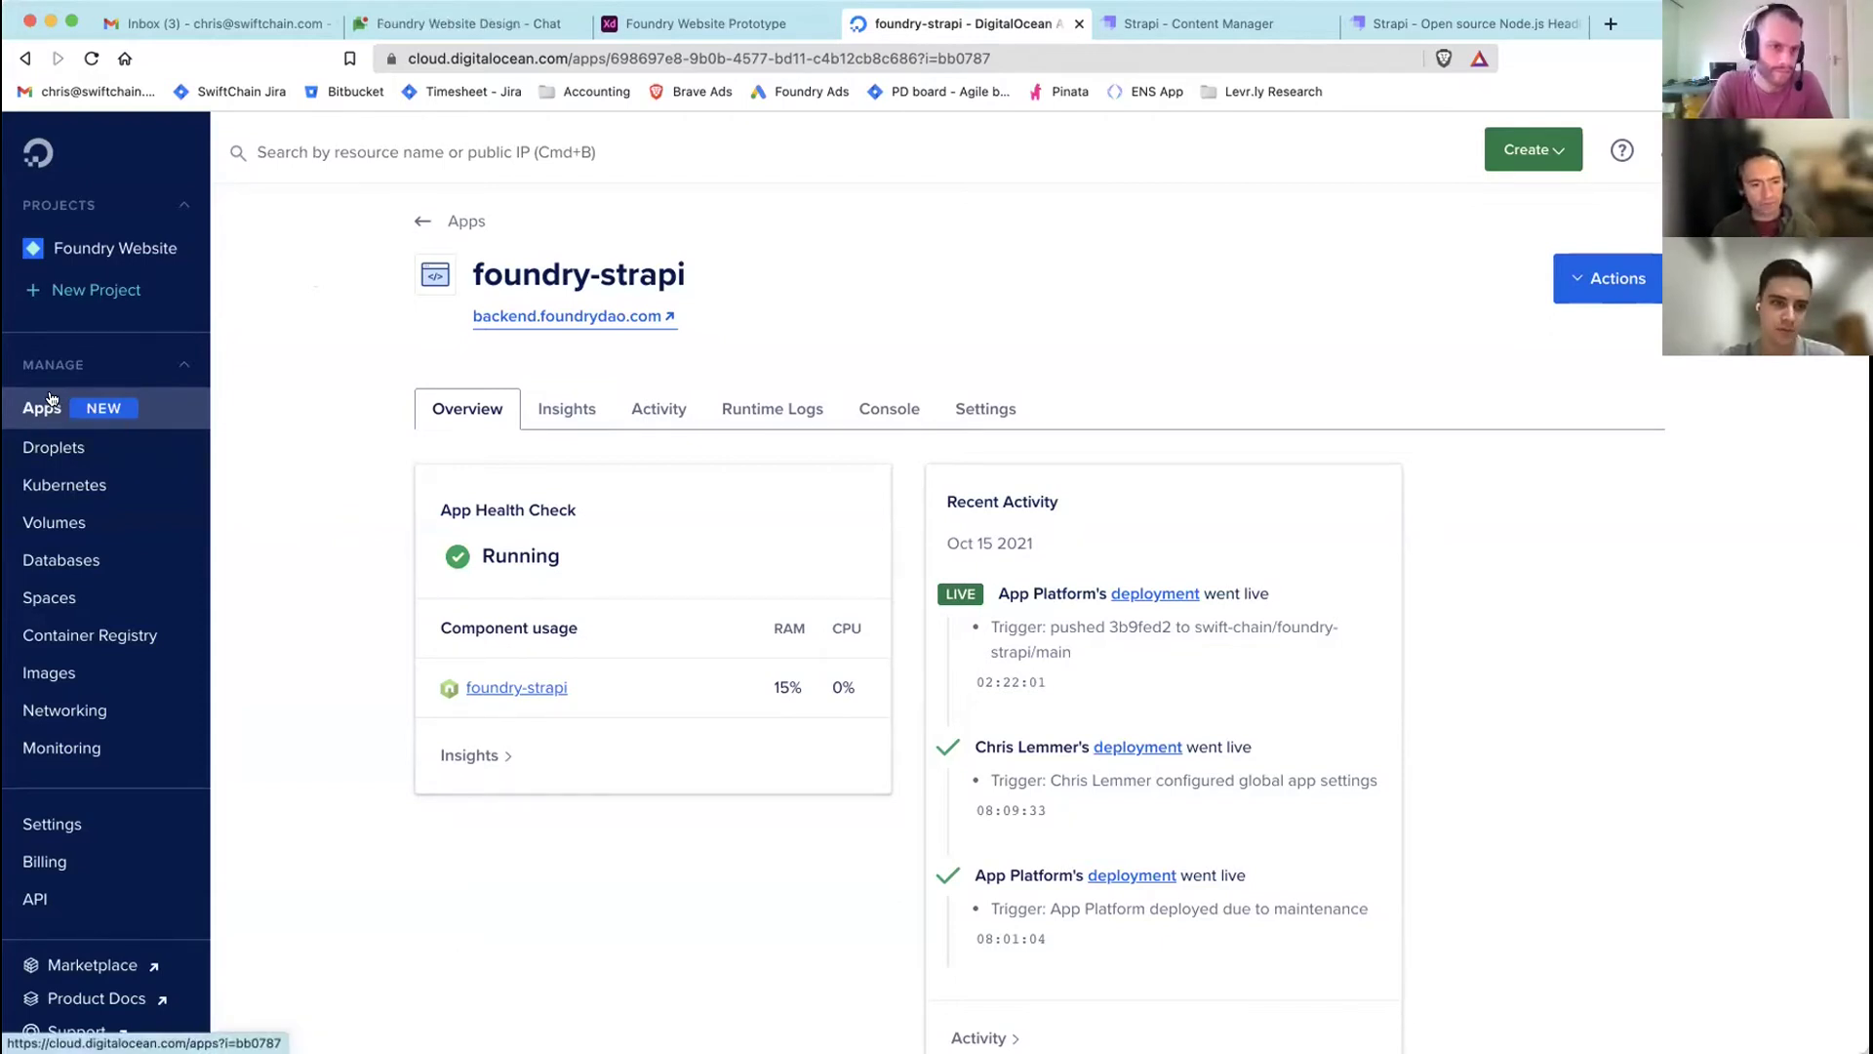
{"action": "scroll", "coordinate": [91, 415], "scroll_direction": "up", "scroll_amount": 5}
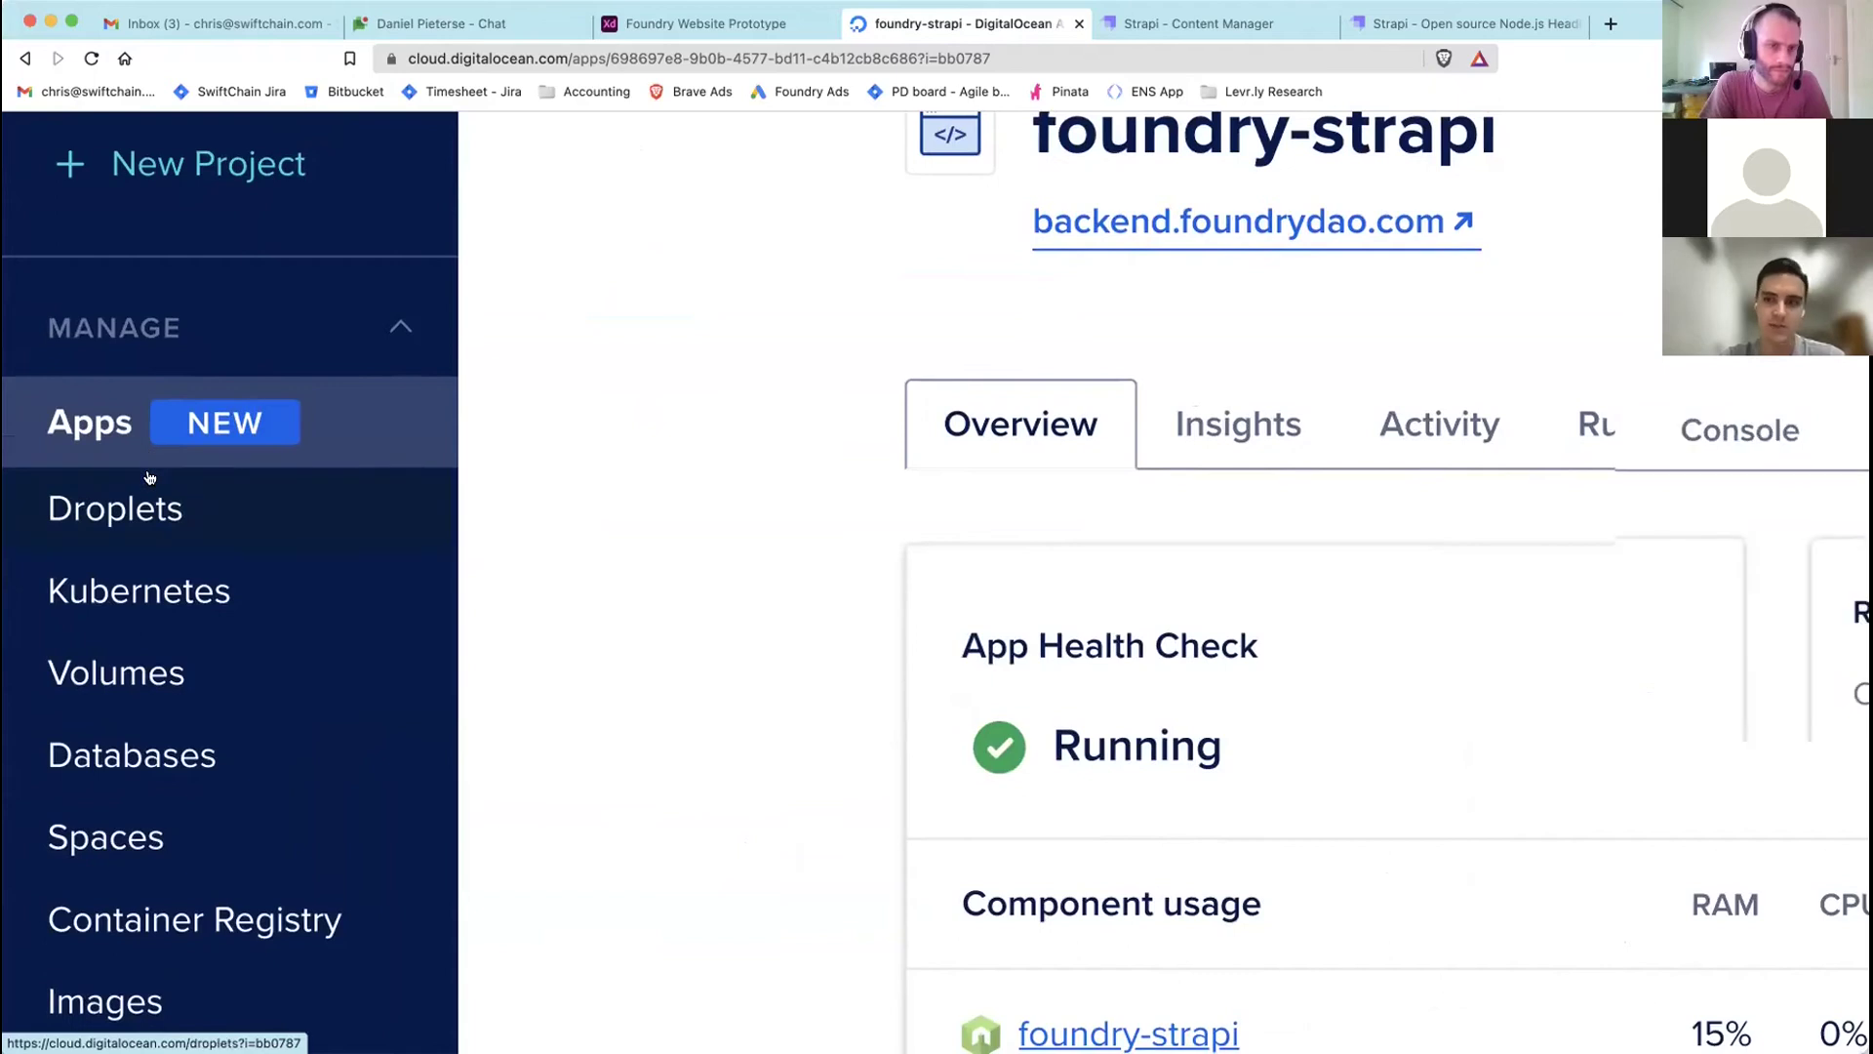
{"action": "scroll", "coordinate": [149, 455], "scroll_direction": "down", "scroll_amount": 5}
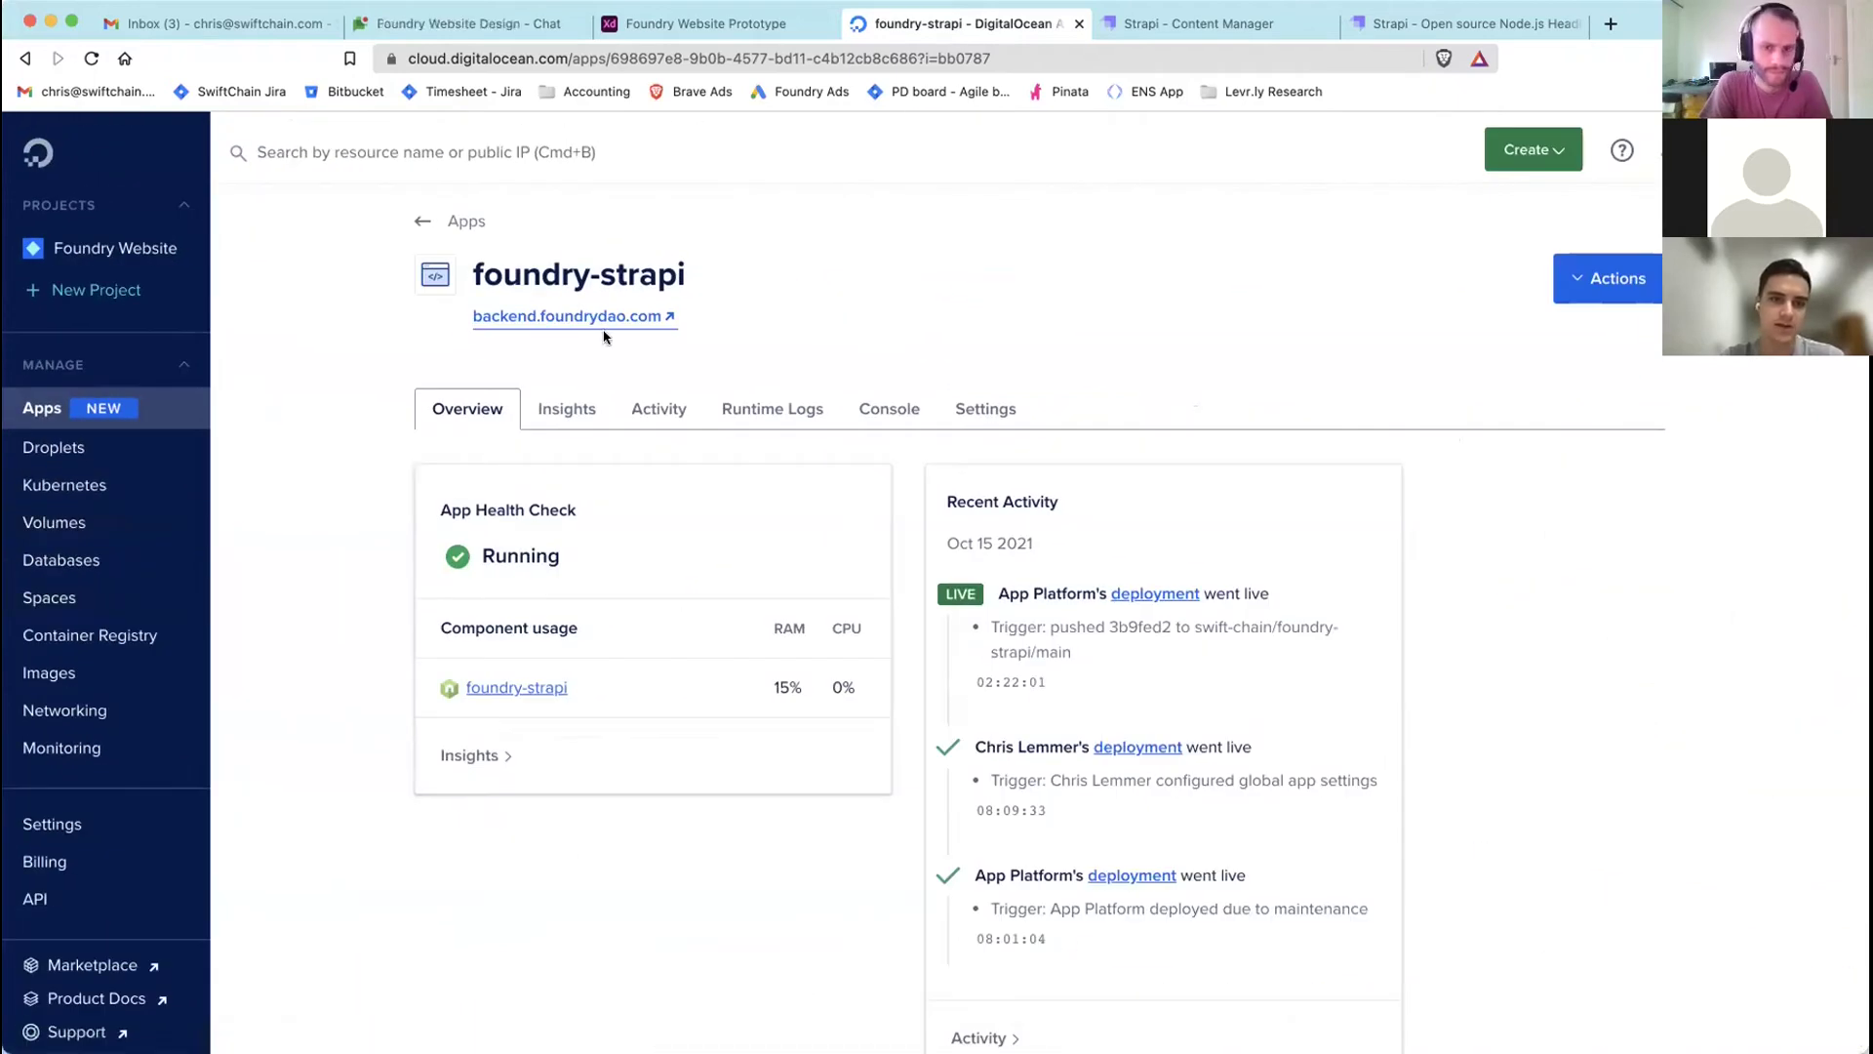
{"action": "left_click", "coordinate": [429, 222]}
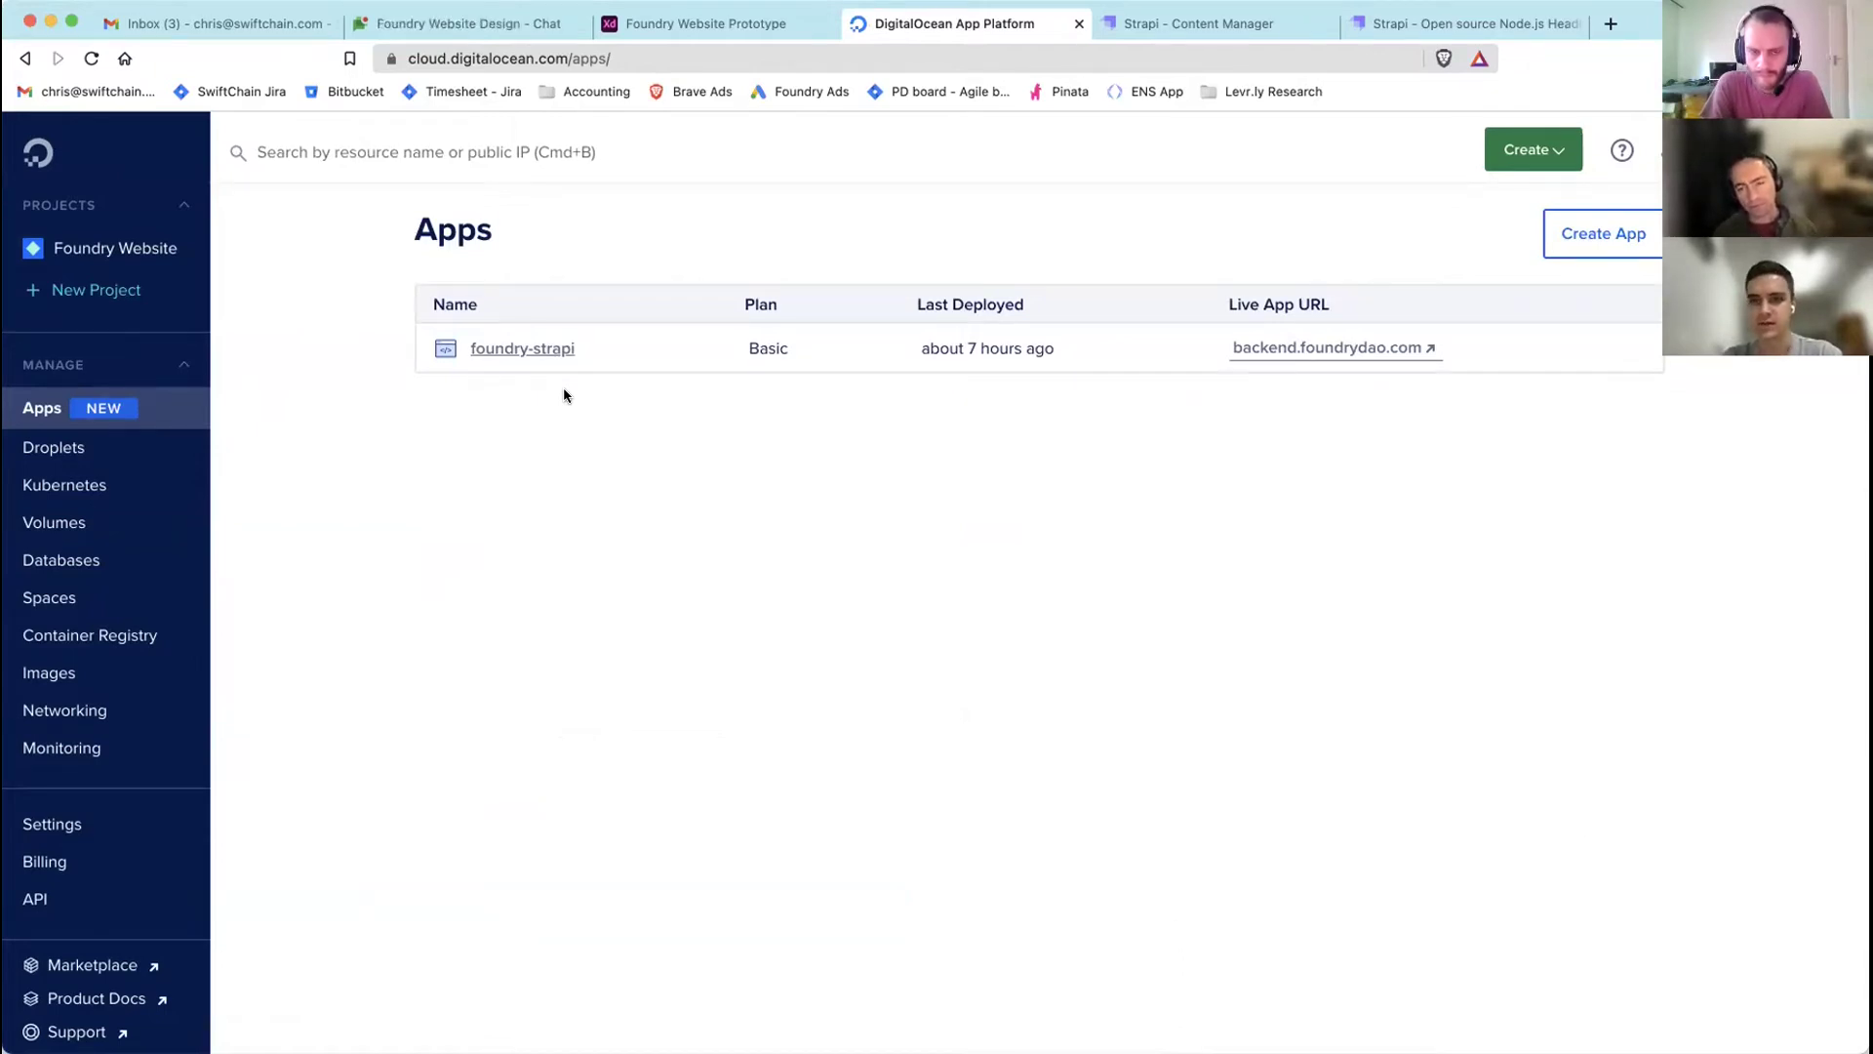
{"action": "left_click", "coordinate": [527, 355]}
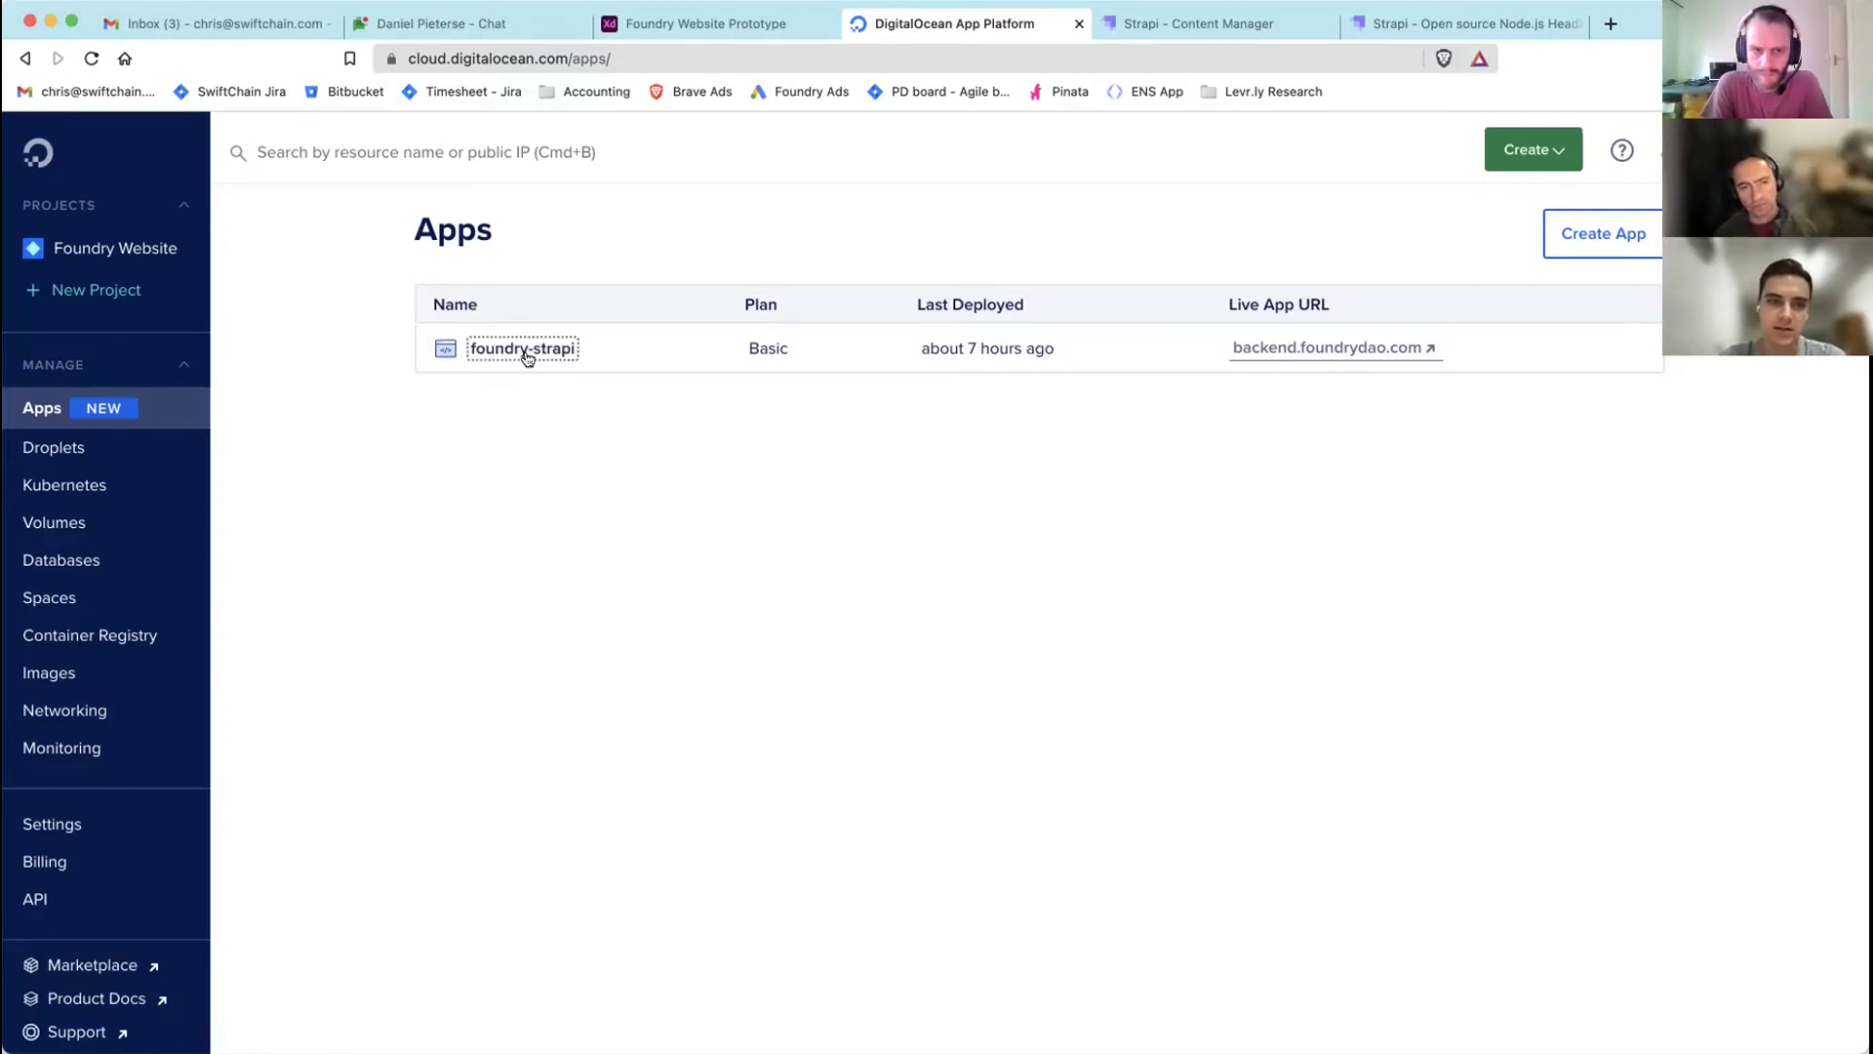
- Open the foundry-strapi console and list the app's files with ls -l
{"action": "scroll", "coordinate": [711, 473], "scroll_direction": "down", "scroll_amount": 2}
{"action": "left_click", "coordinate": [882, 290]}
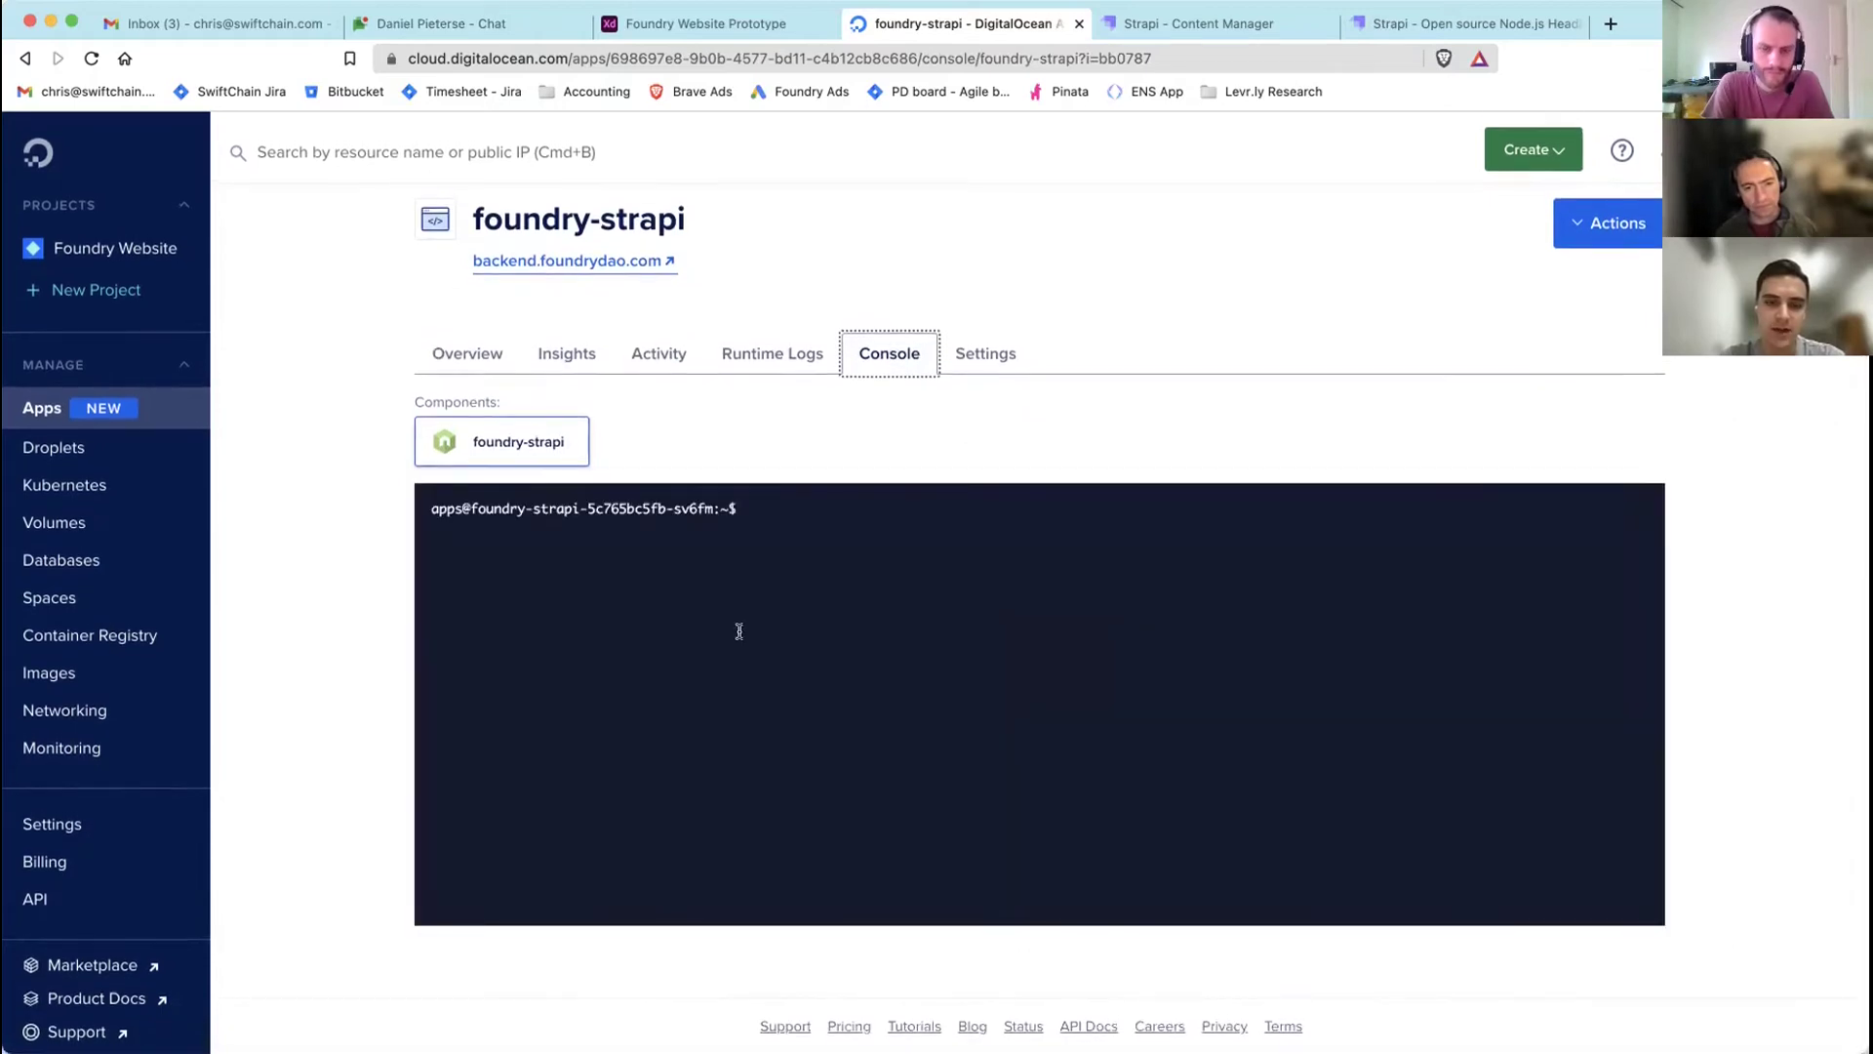
{"action": "left_click", "coordinate": [738, 630]}
{"action": "key", "text": "Return"}
{"action": "key", "text": "Return"}
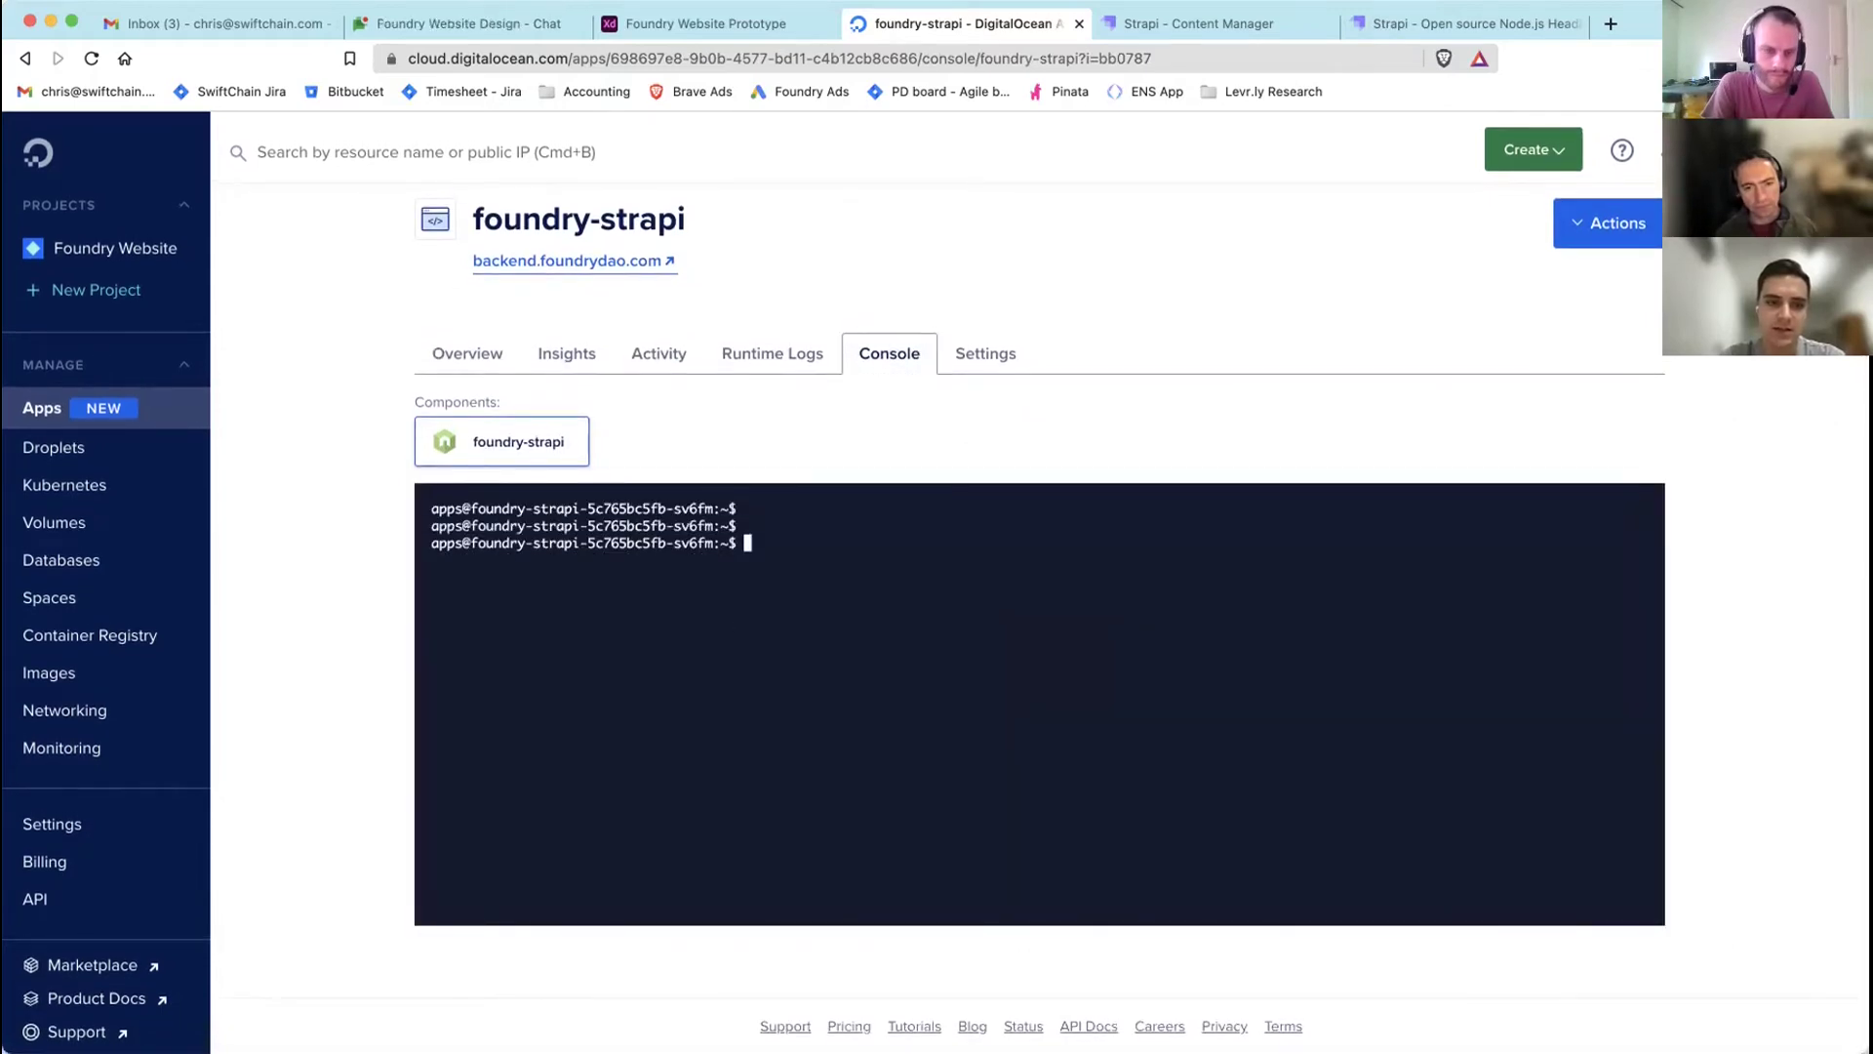
{"action": "key", "text": "Return"}
{"action": "type", "text": "ls -l"}
{"action": "key", "text": "Return"}
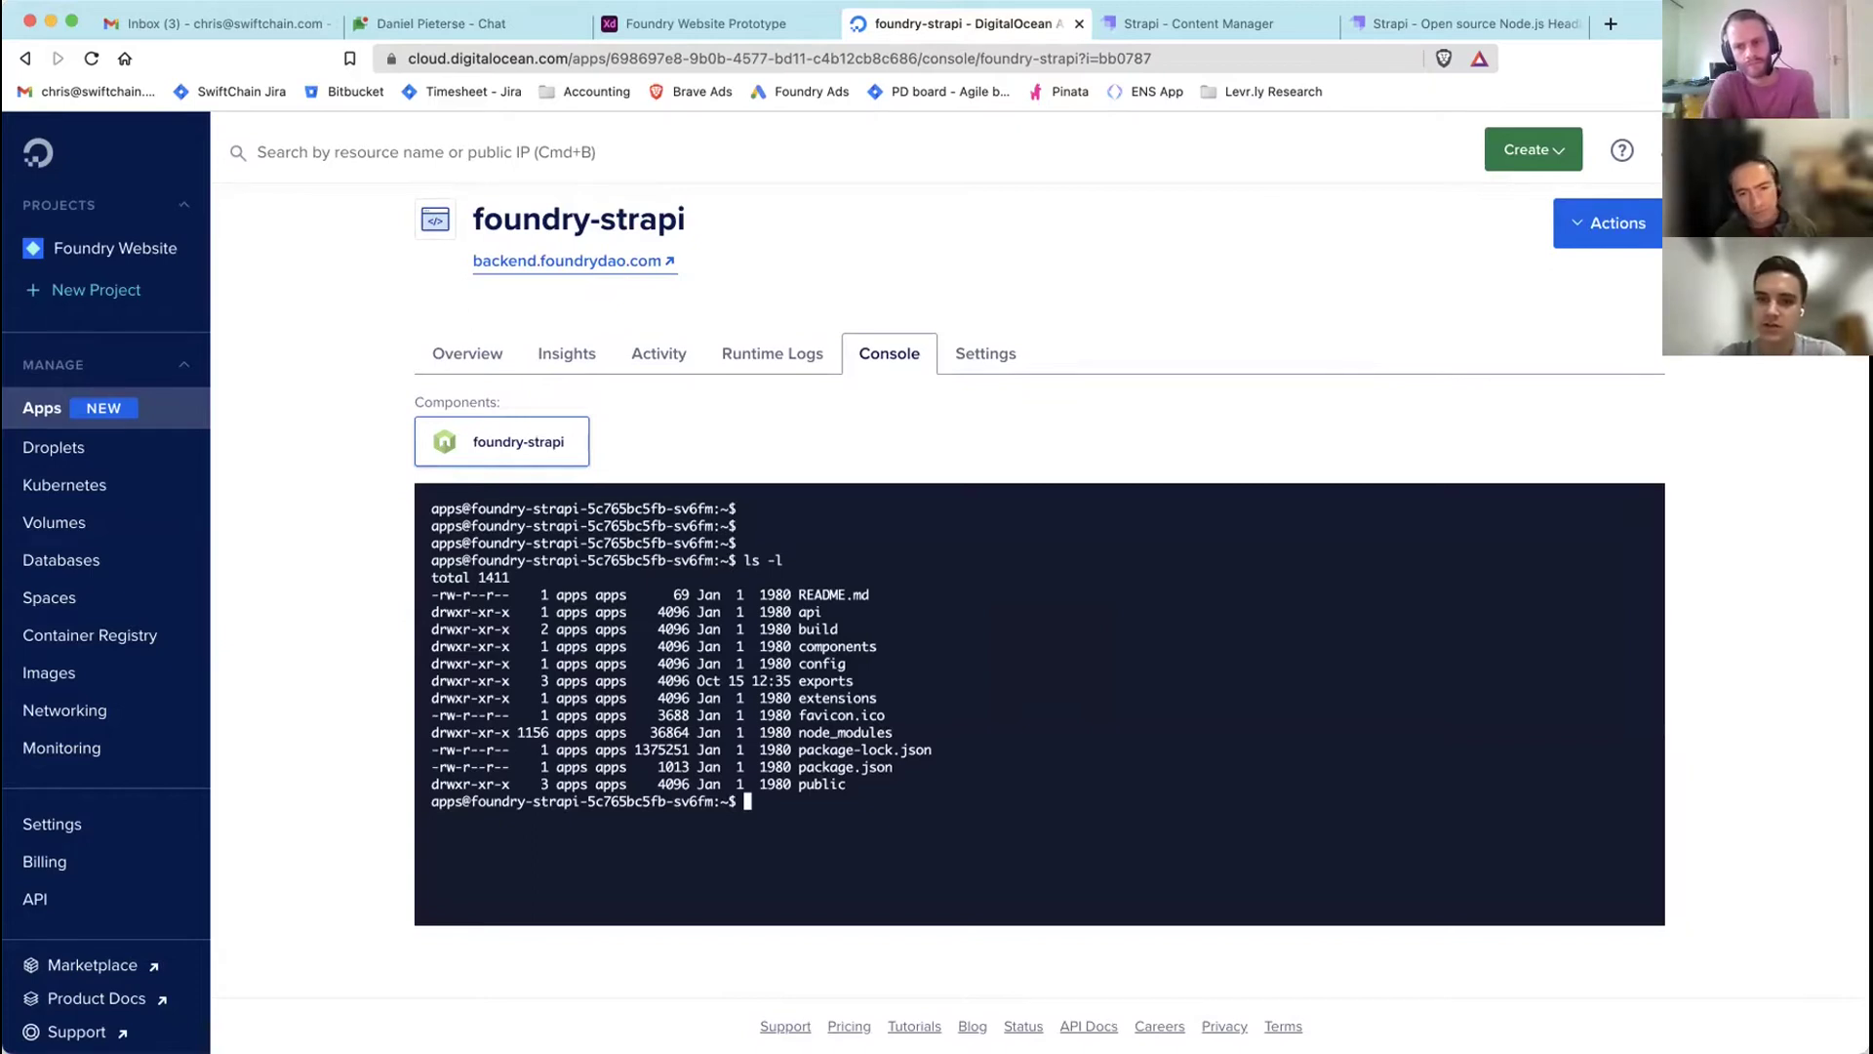
{"action": "key", "text": "Return"}
{"action": "key", "text": "Return"}
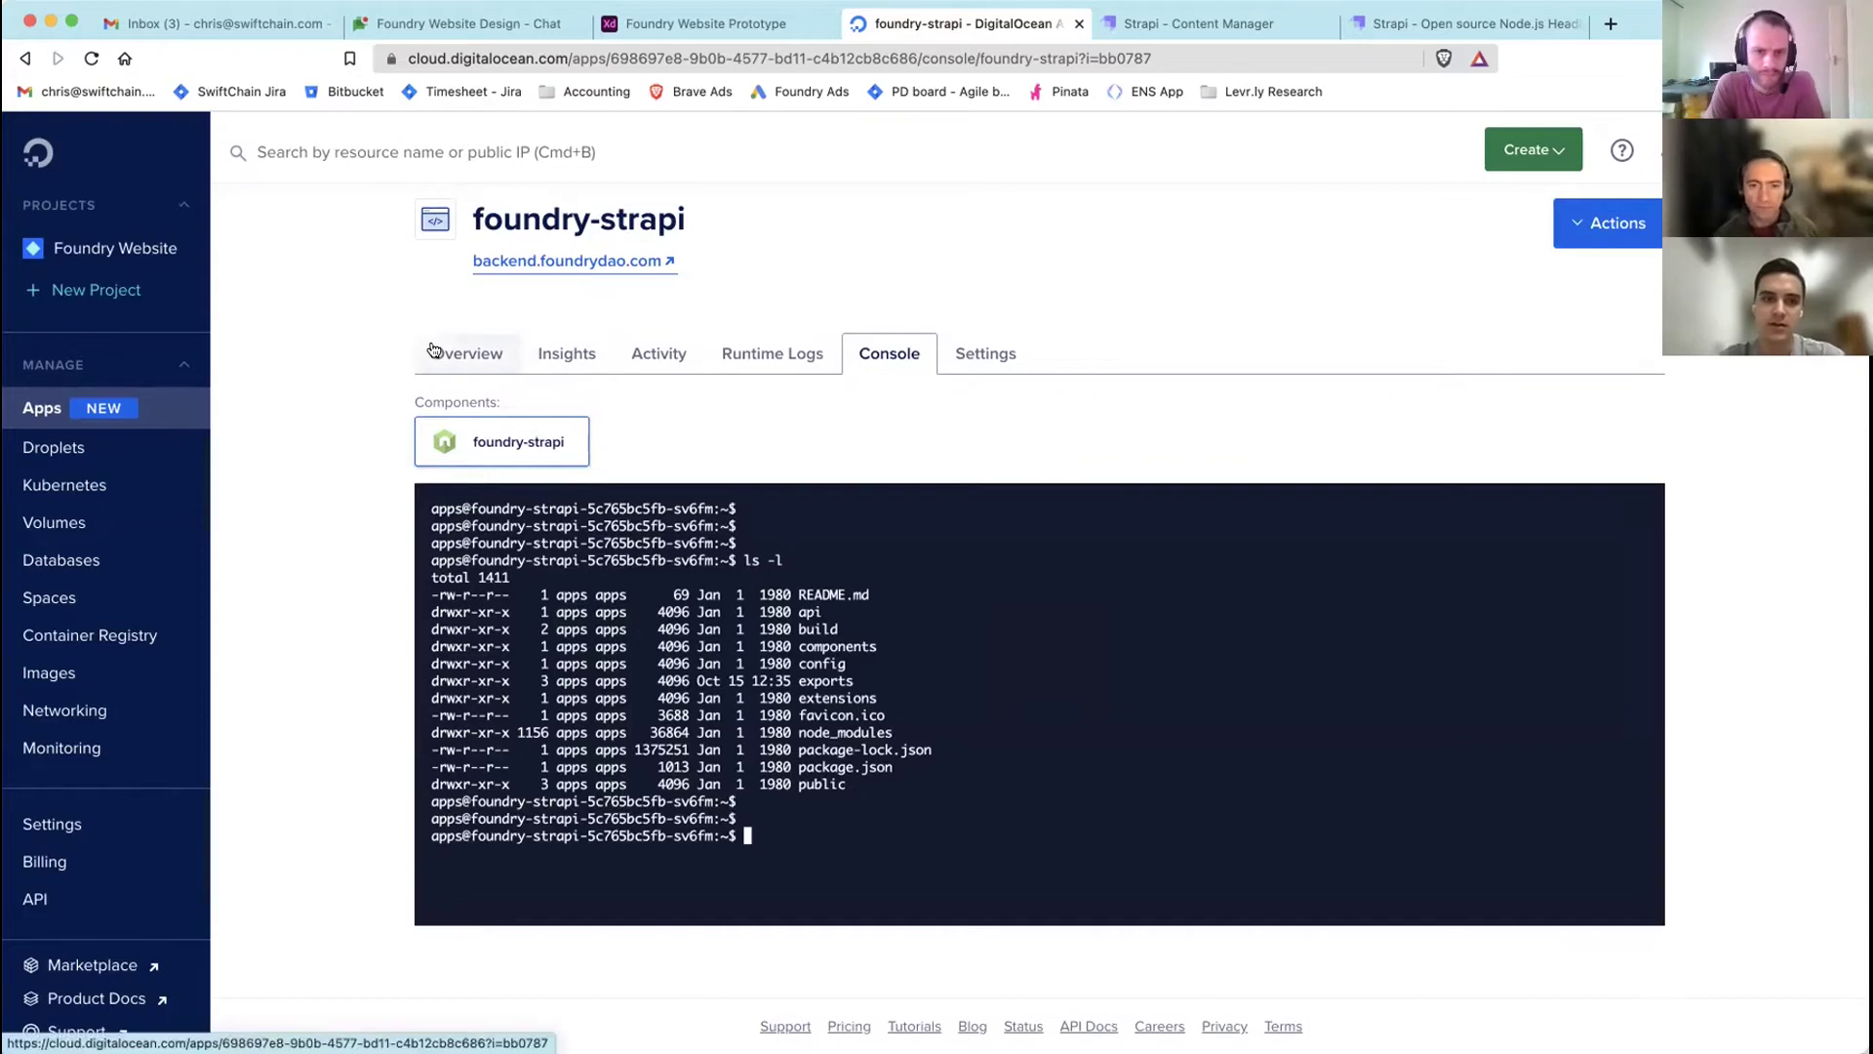
- Review the foundry-strapi app's Overview and its CPU and memory charts under Insights
{"action": "left_click", "coordinate": [514, 358]}
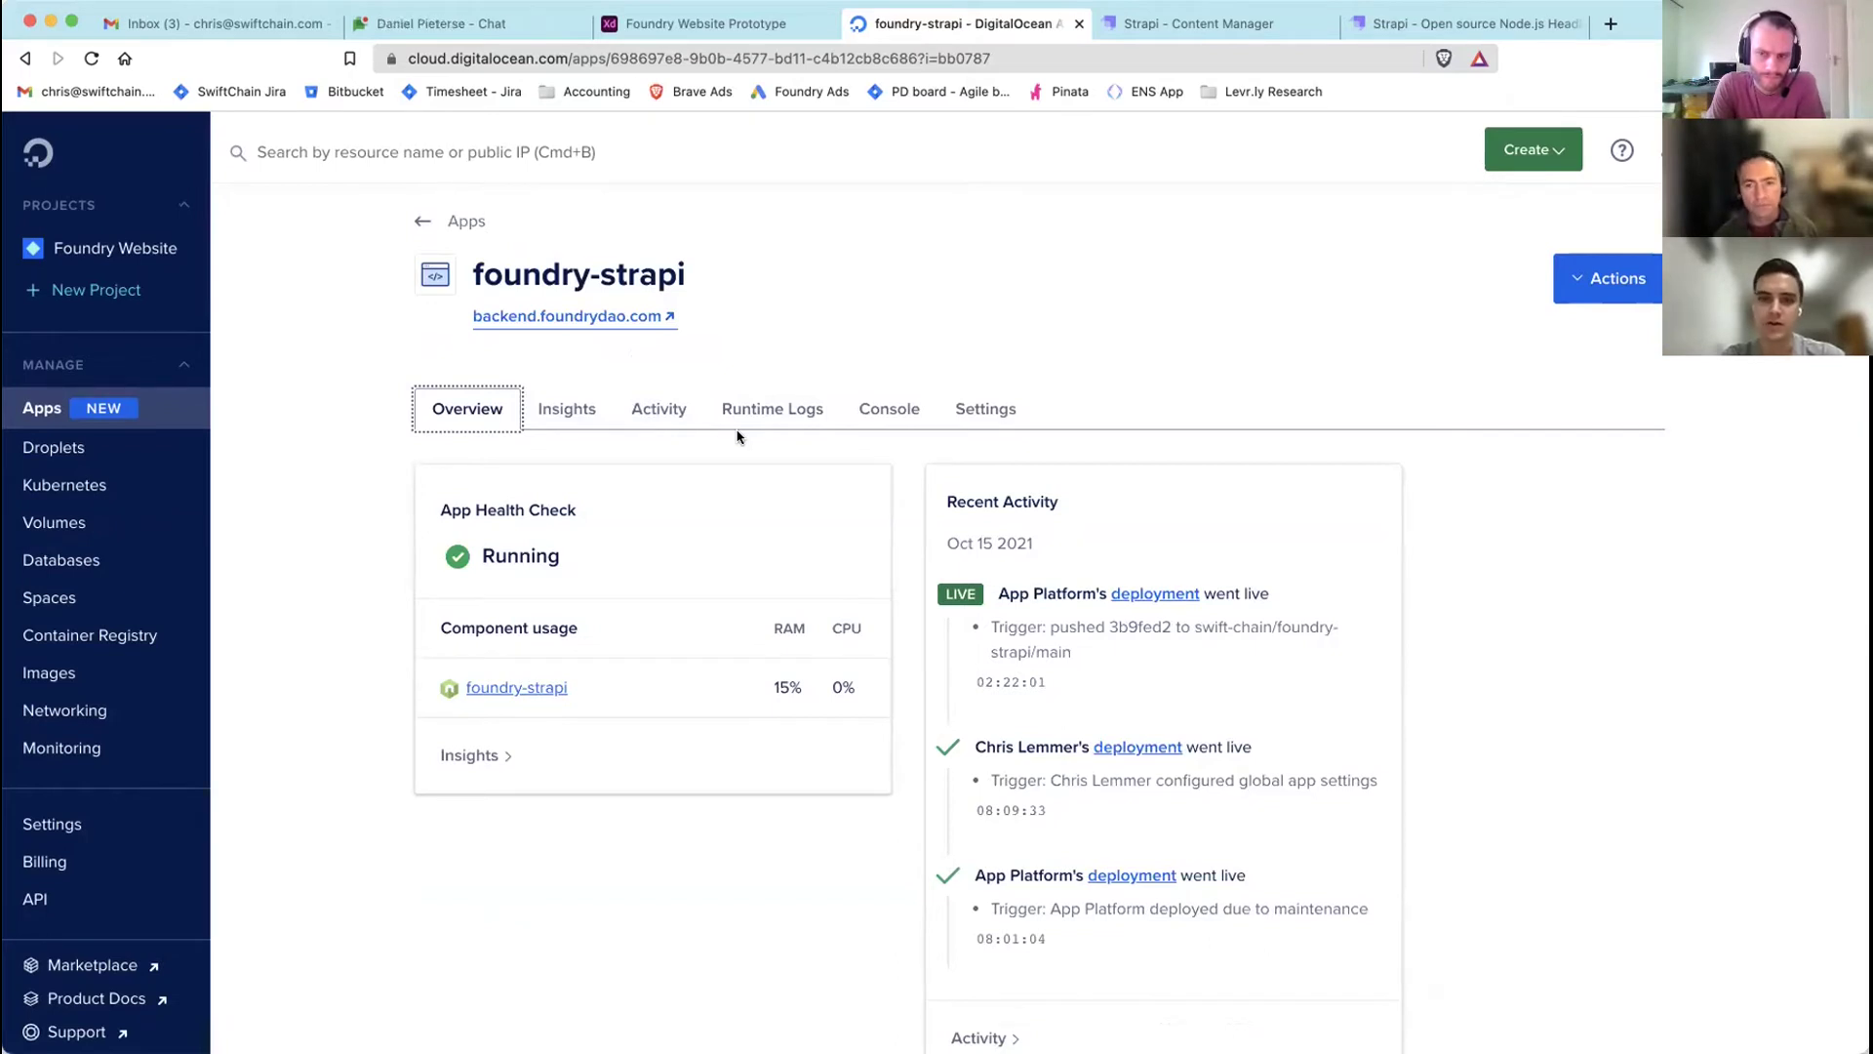
{"action": "scroll", "coordinate": [1097, 538], "scroll_direction": "down", "scroll_amount": 2}
{"action": "scroll", "coordinate": [1096, 538], "scroll_direction": "up", "scroll_amount": 2}
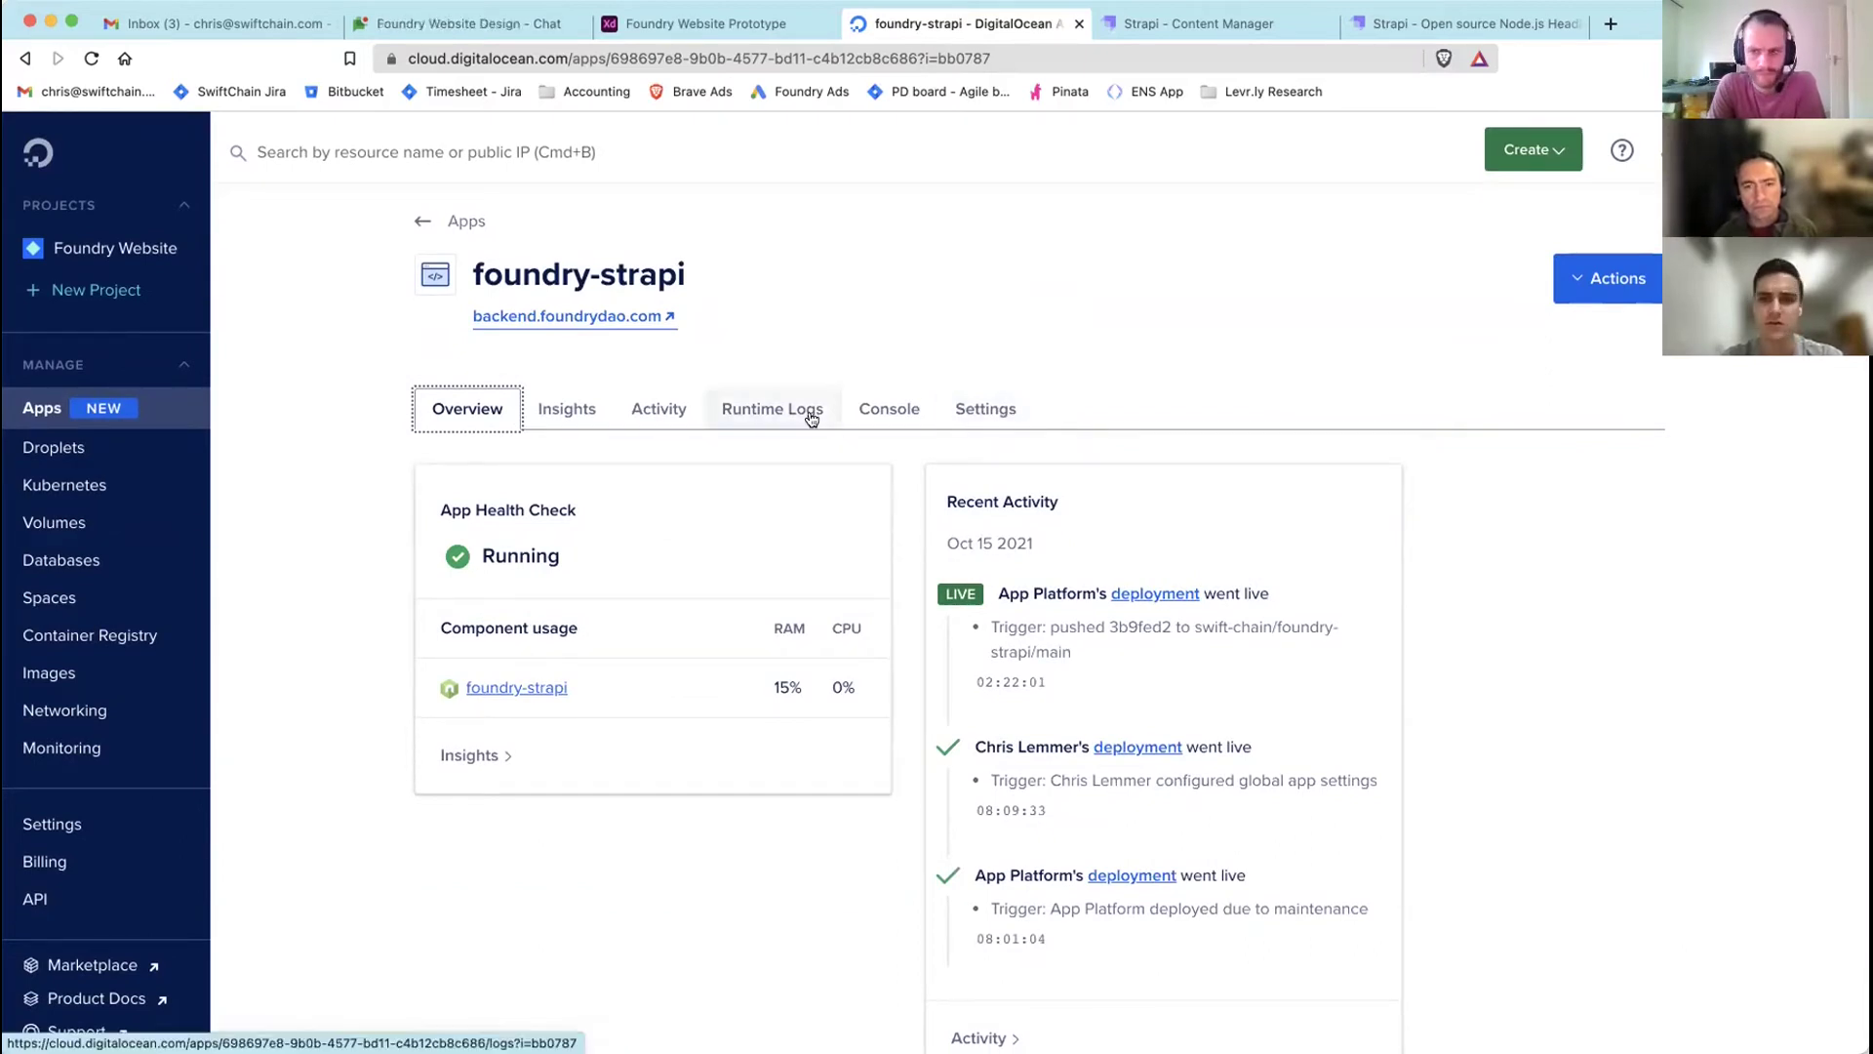
{"action": "left_click", "coordinate": [547, 410]}
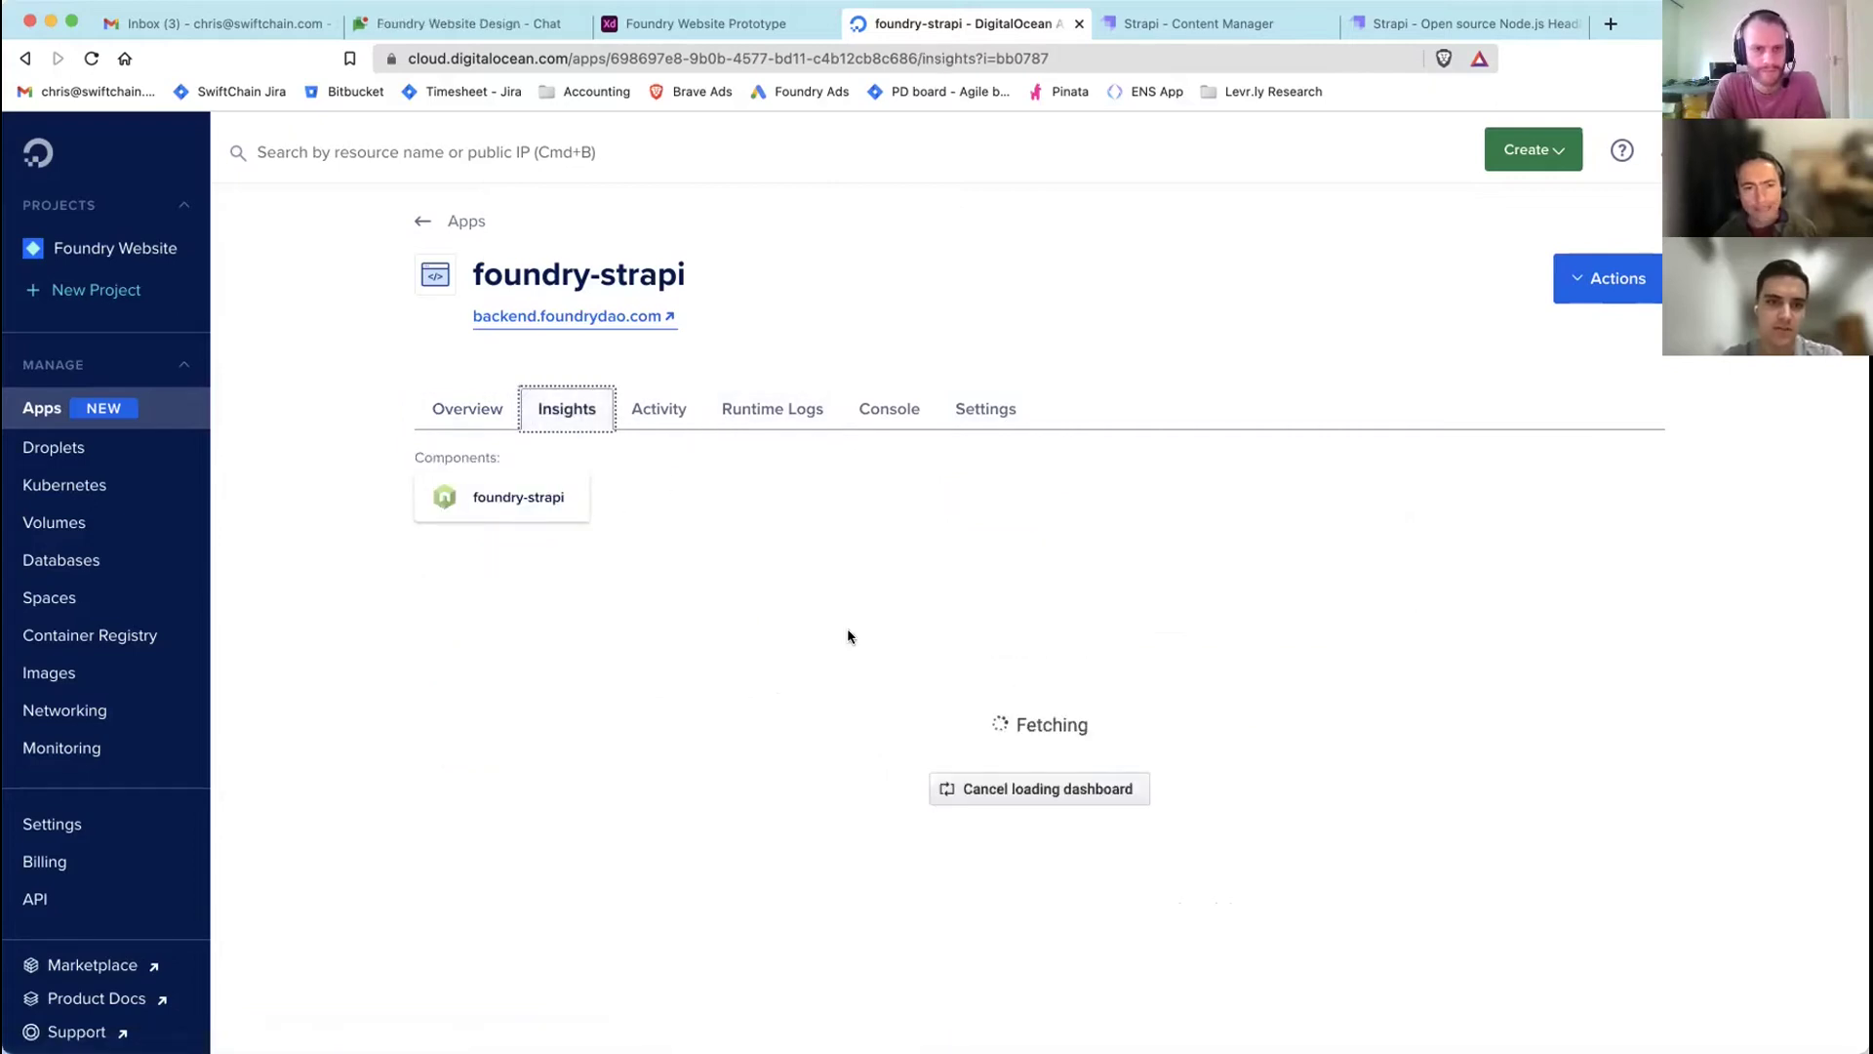
{"action": "scroll", "coordinate": [848, 636], "scroll_direction": "down", "scroll_amount": 6}
{"action": "scroll", "coordinate": [848, 629], "scroll_direction": "up", "scroll_amount": 6}
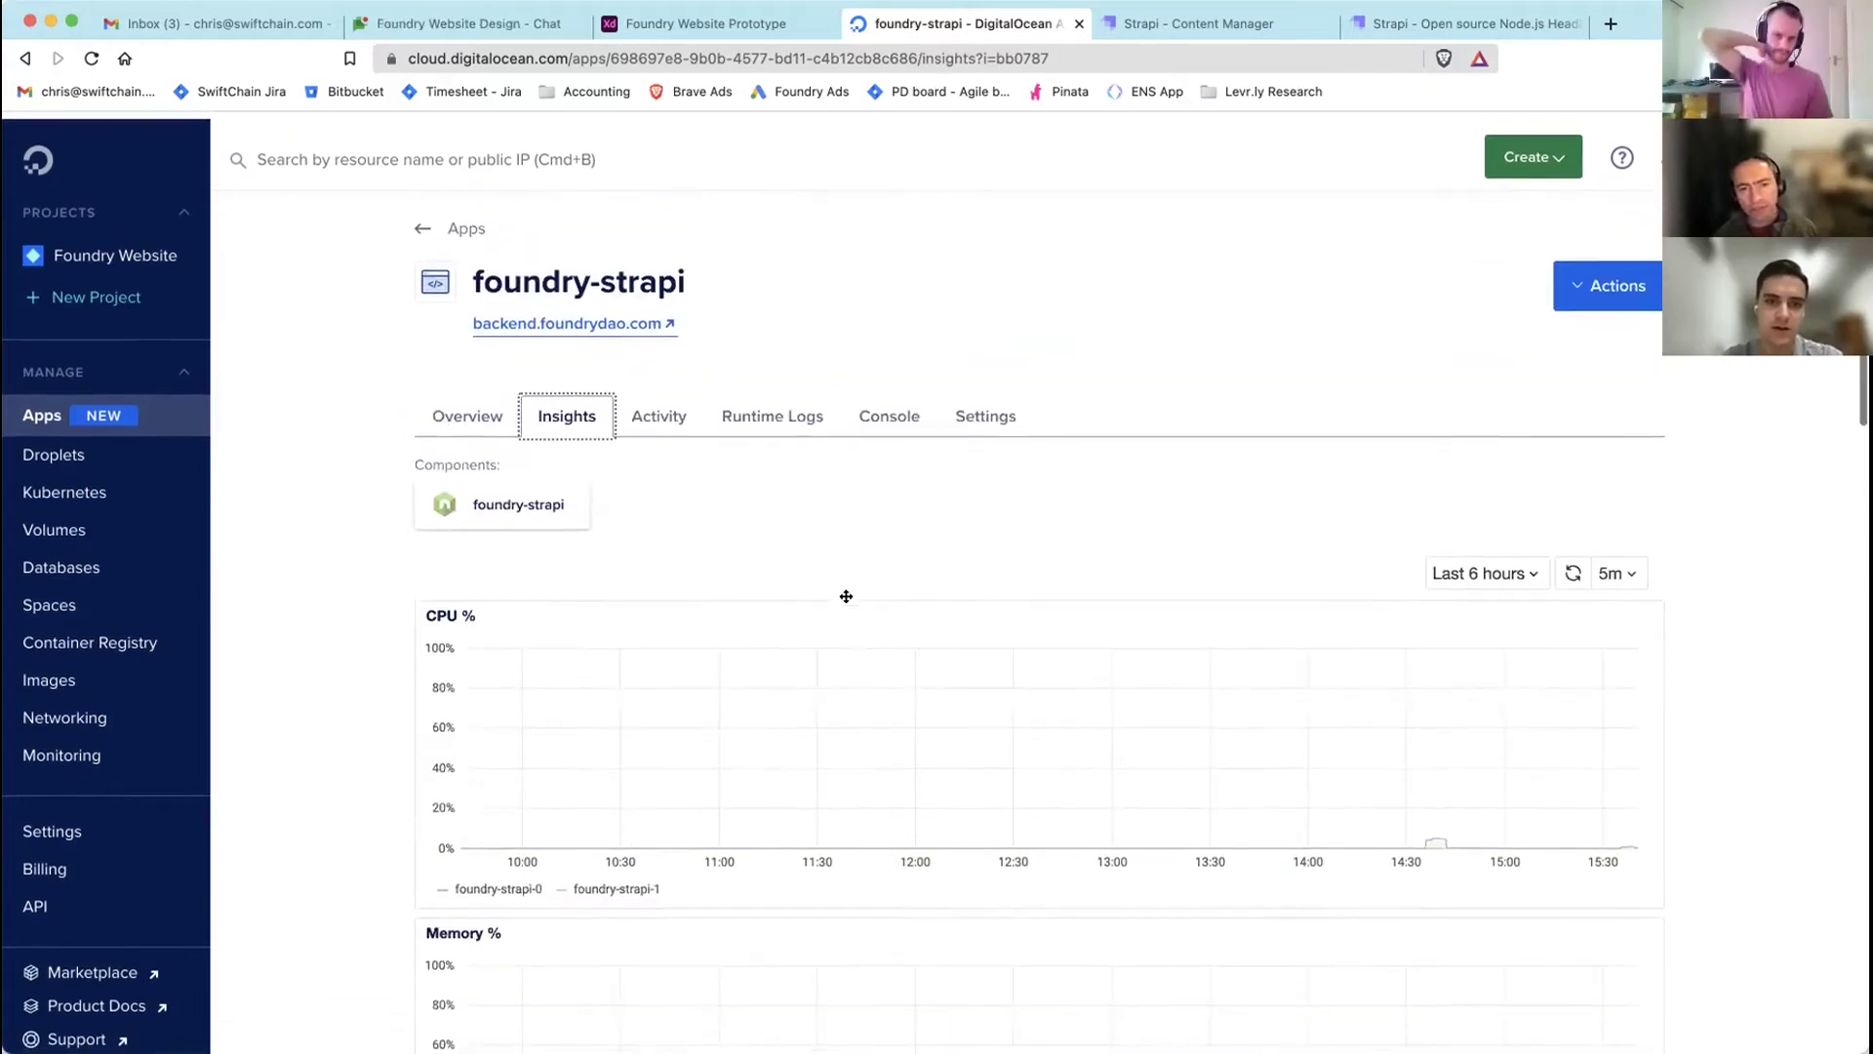
- Check the foundry-strapi app's activity, runtime logs and console
{"action": "left_click", "coordinate": [652, 410]}
{"action": "left_click", "coordinate": [785, 409]}
{"action": "left_click", "coordinate": [888, 411]}
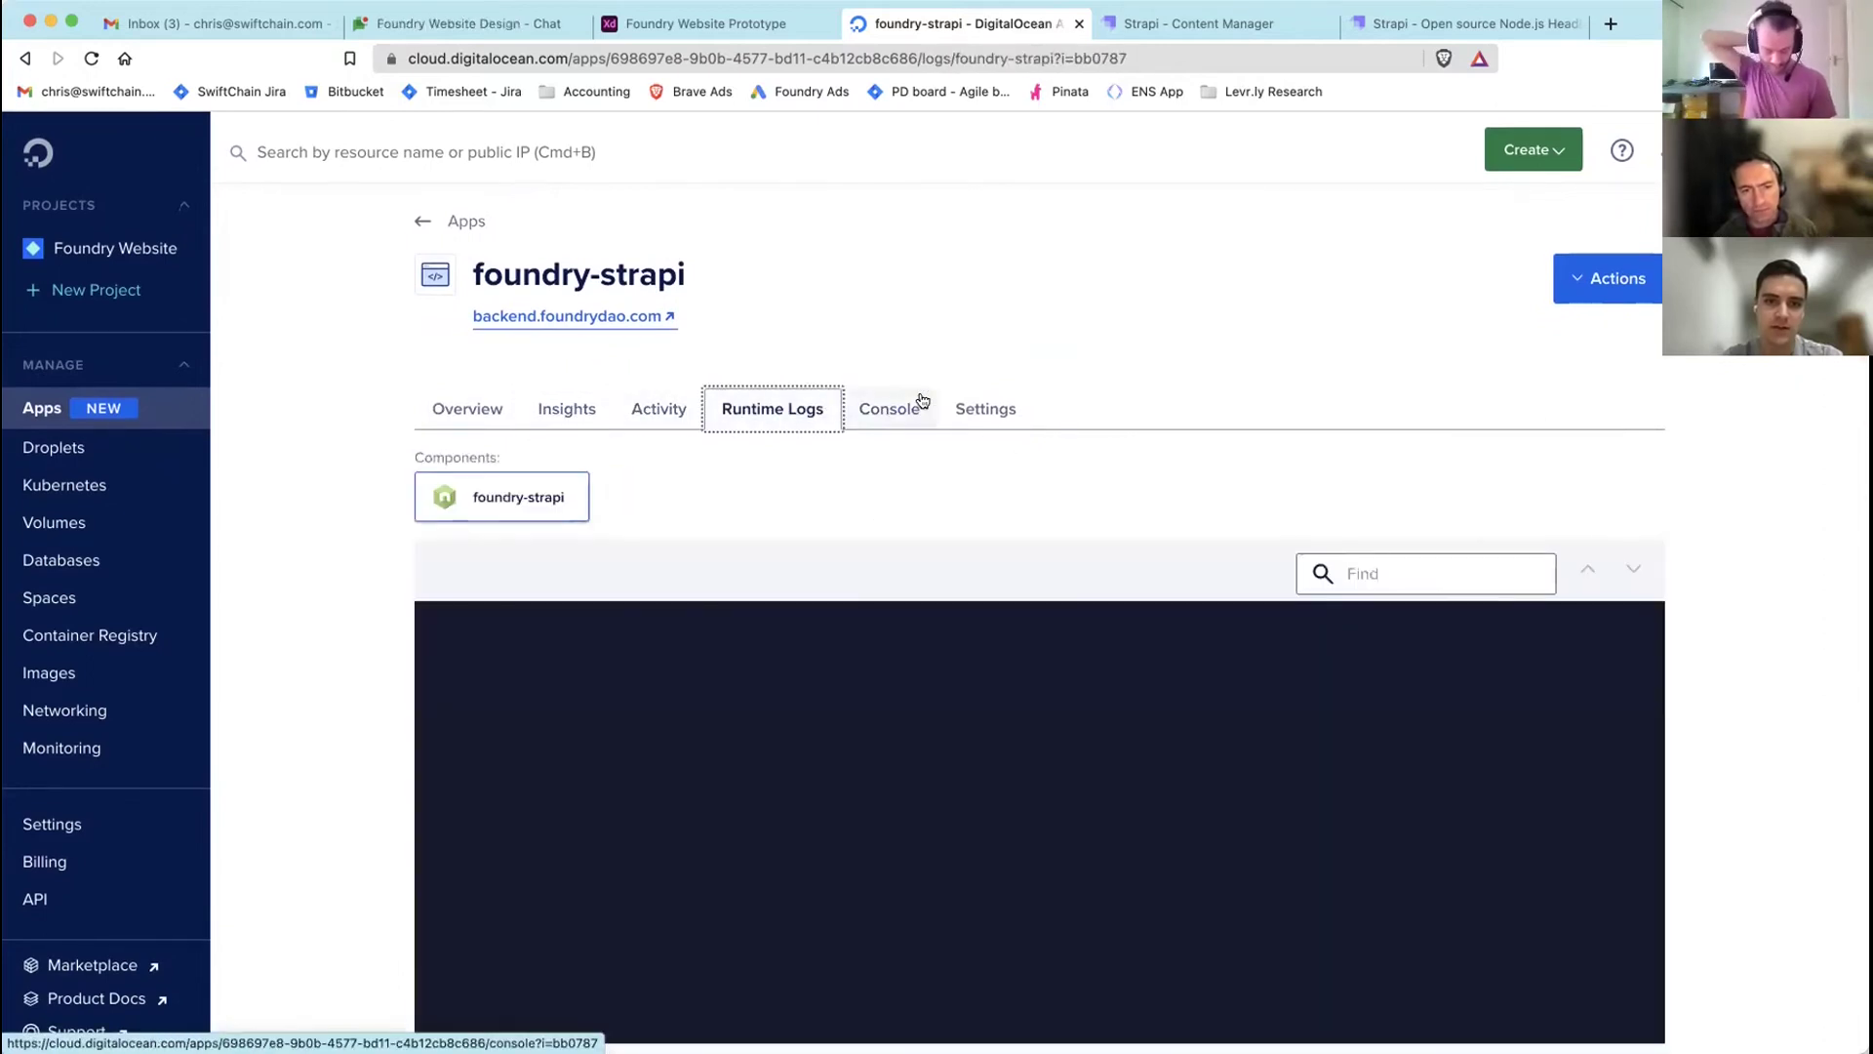
- Examine the foundry-strapi app settings down to the end and return to the app's Overview
{"action": "left_click", "coordinate": [988, 402]}
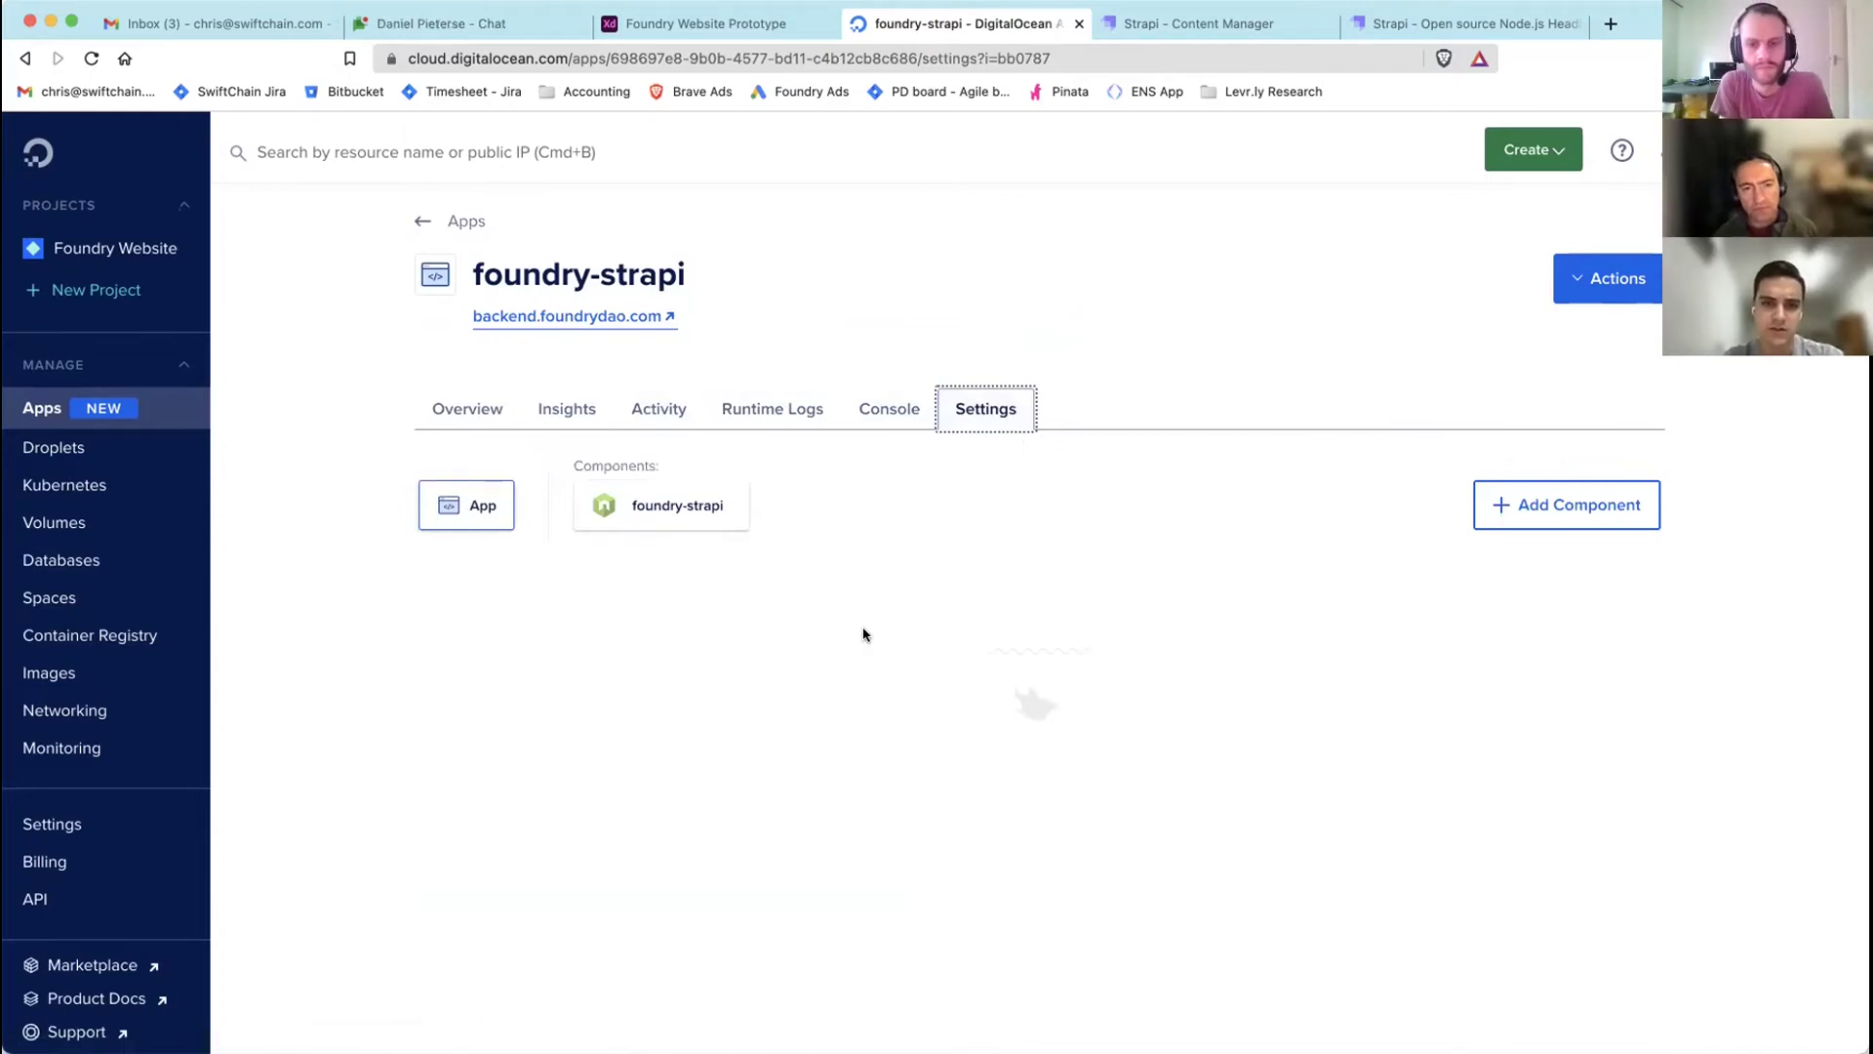
{"action": "scroll", "coordinate": [859, 629], "scroll_direction": "down", "scroll_amount": 5}
{"action": "left_click_drag", "start_coordinate": [781, 545], "coordinate": [898, 548]}
{"action": "left_click", "coordinate": [898, 548]}
{"action": "scroll", "coordinate": [898, 547], "scroll_direction": "down", "scroll_amount": 10}
{"action": "scroll", "coordinate": [898, 551], "scroll_direction": "up", "scroll_amount": 10}
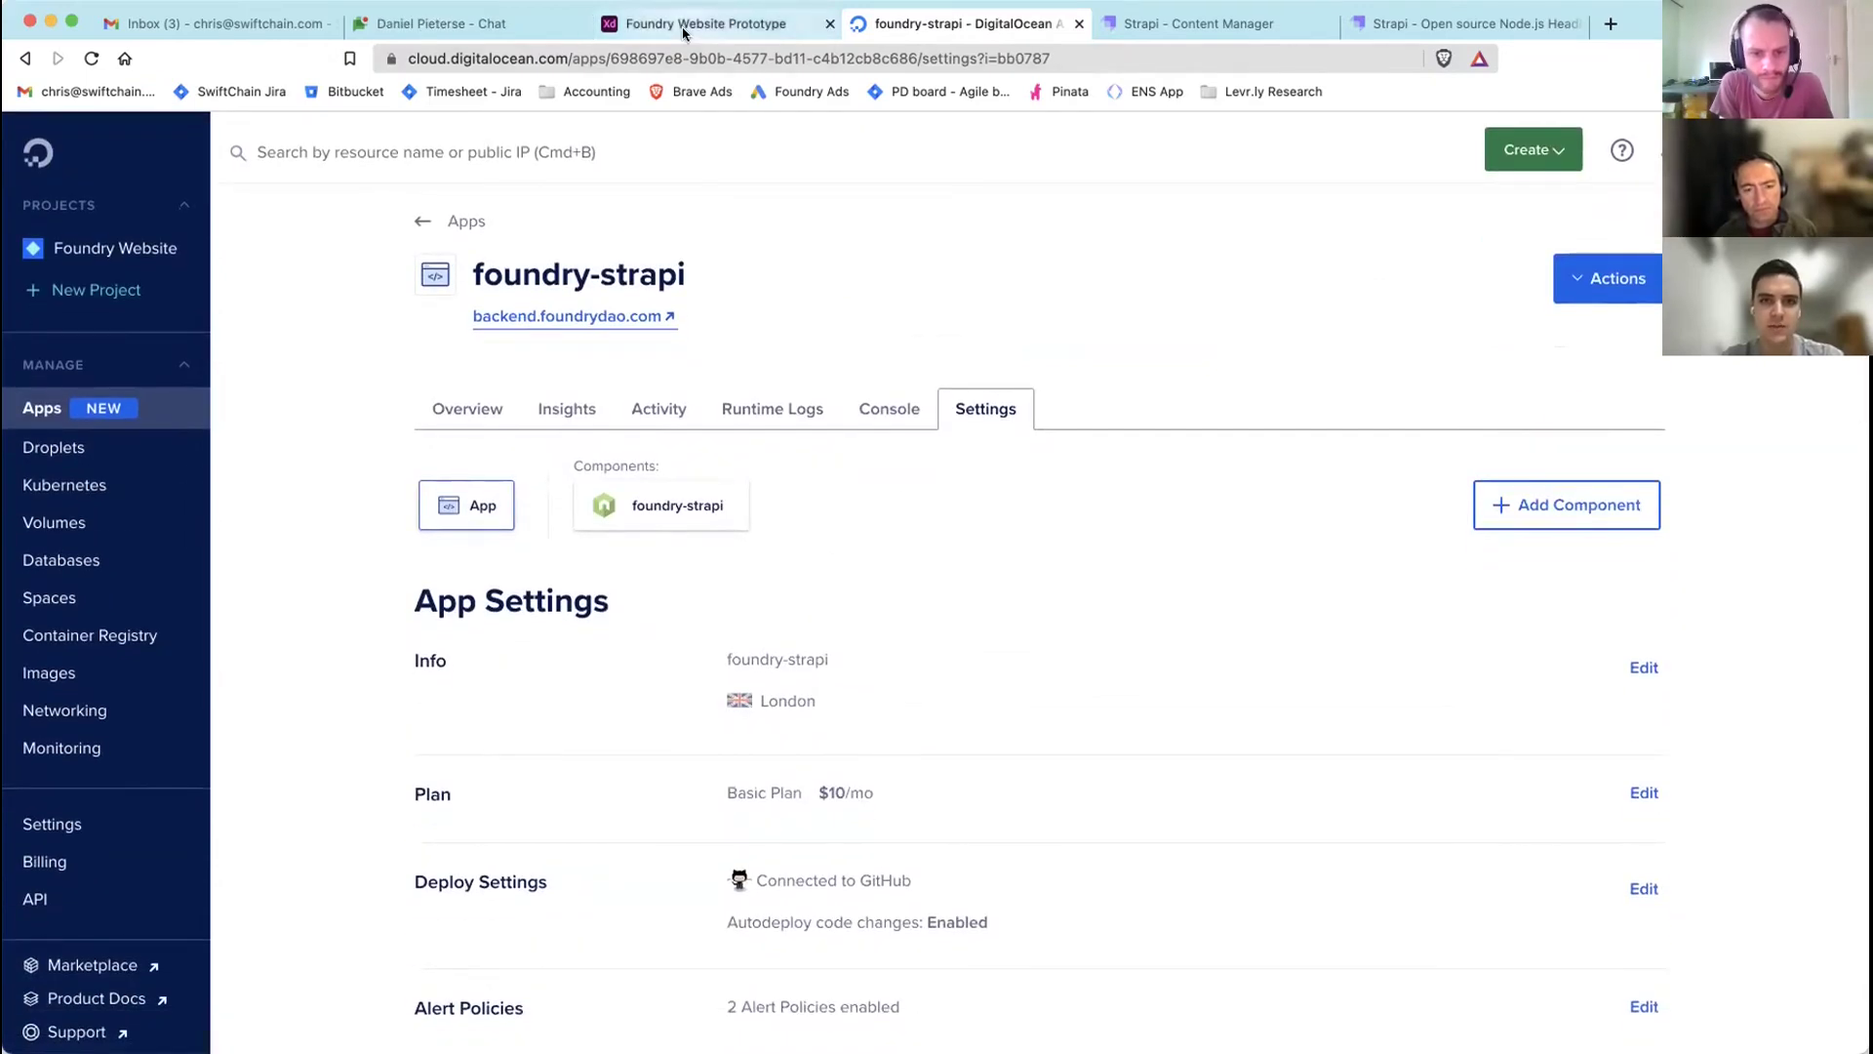
{"action": "left_click", "coordinate": [473, 413]}
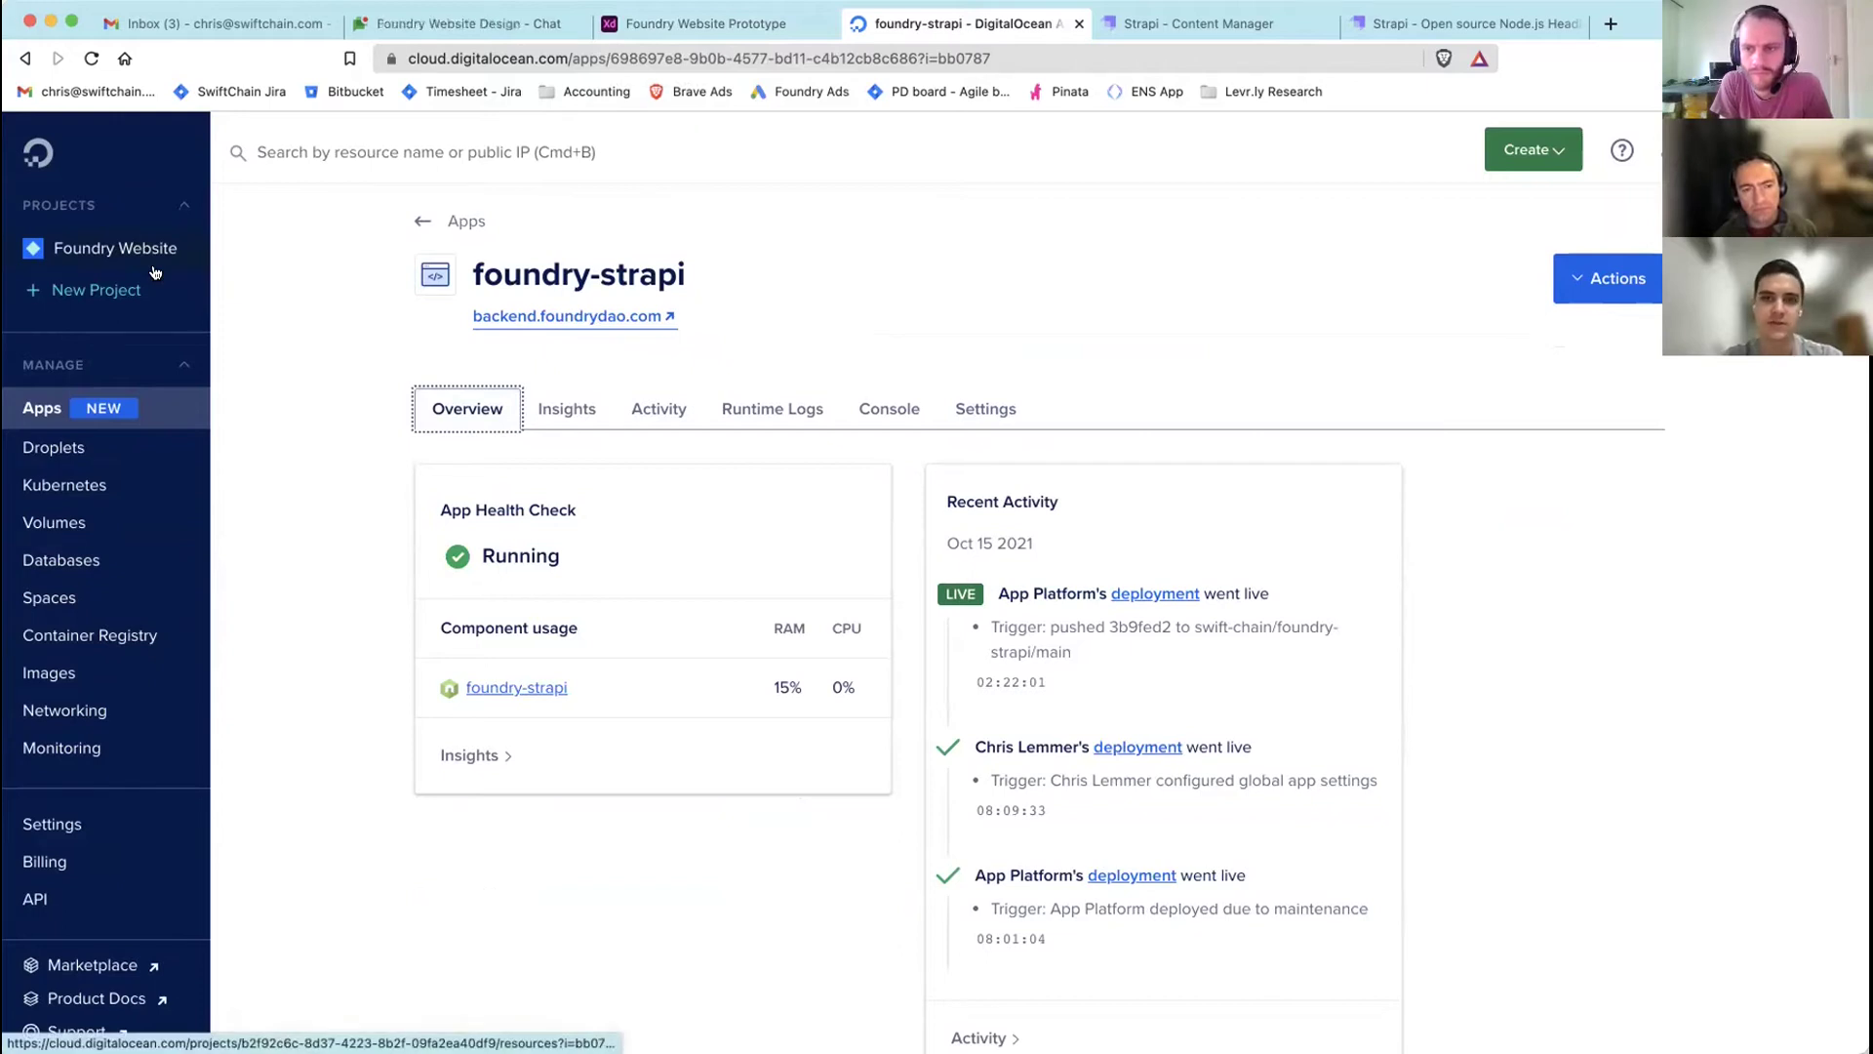
- Switch to the Adobe XD homepage prototype and review it from the product carousel to Technologies & Partners and back to the header
{"action": "left_click", "coordinate": [646, 30]}
{"action": "scroll", "coordinate": [703, 586], "scroll_direction": "down", "scroll_amount": 5}
{"action": "scroll", "coordinate": [702, 586], "scroll_direction": "up", "scroll_amount": 2}
{"action": "scroll", "coordinate": [505, 650], "scroll_direction": "down", "scroll_amount": 1}
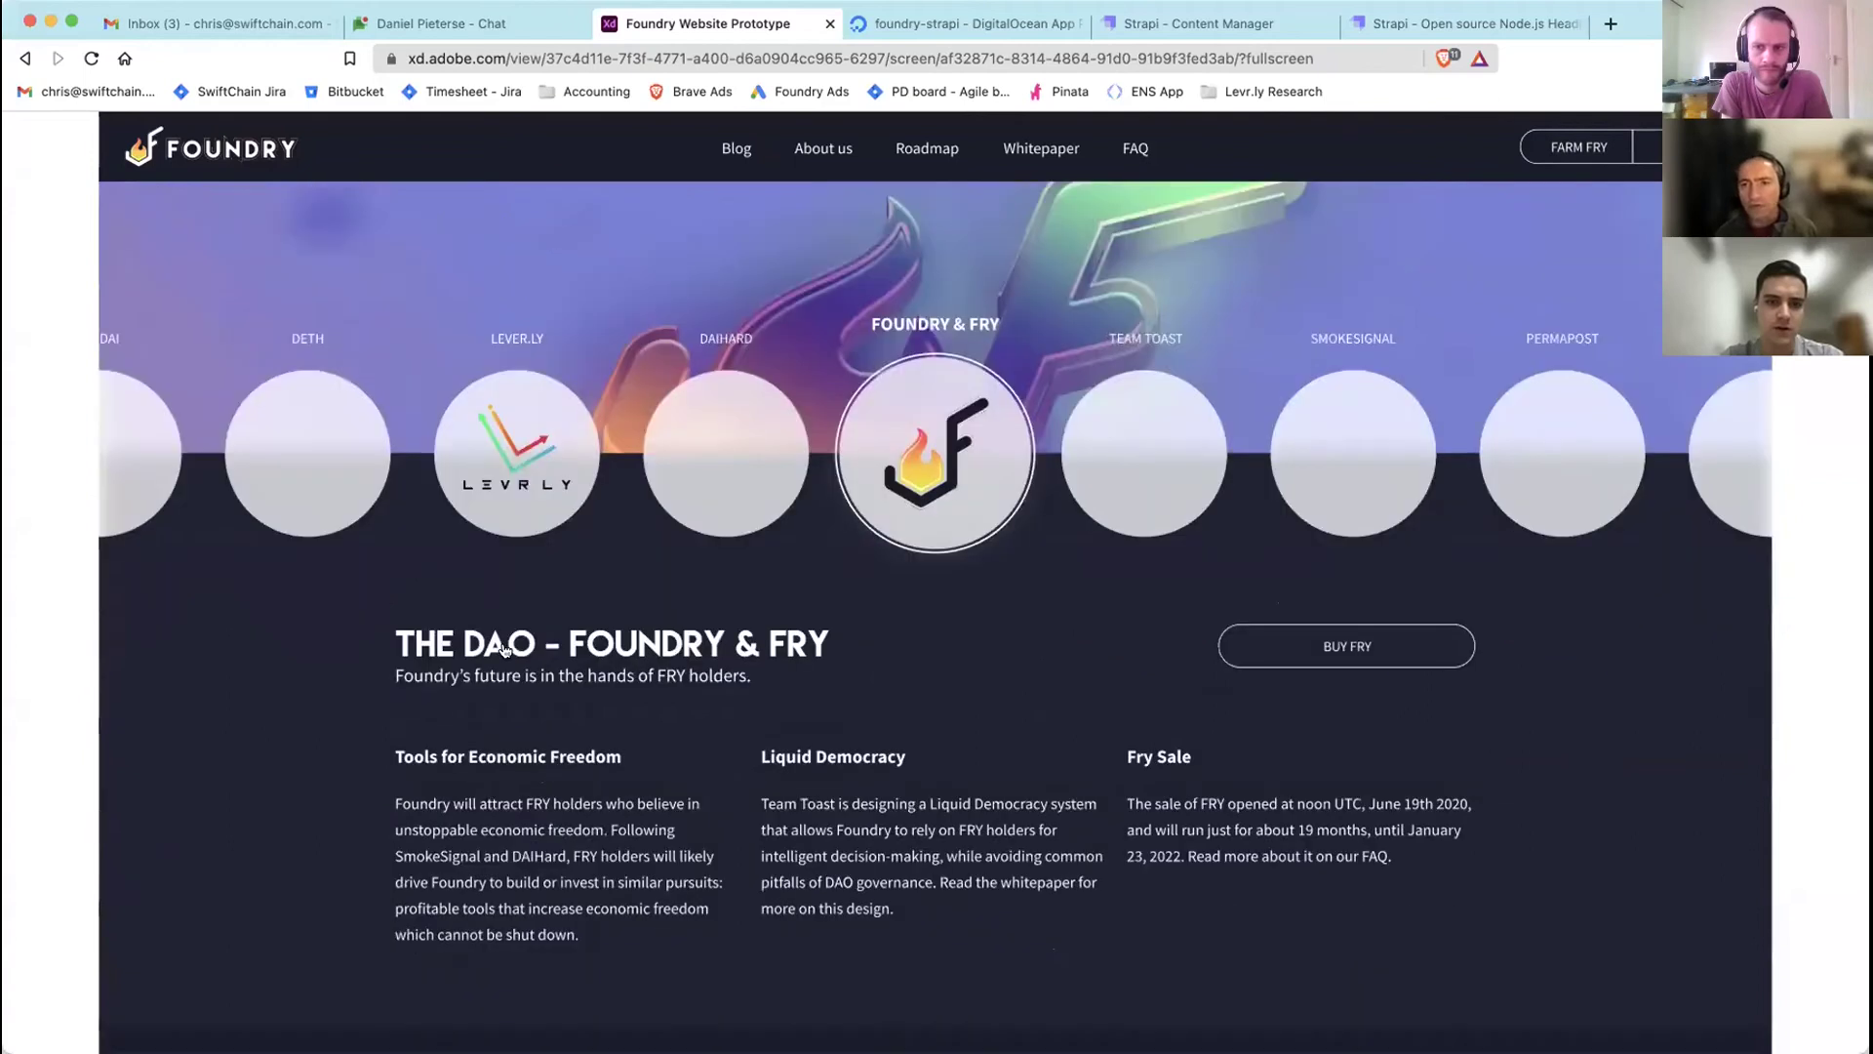
{"action": "scroll", "coordinate": [505, 650], "scroll_direction": "down", "scroll_amount": 20}
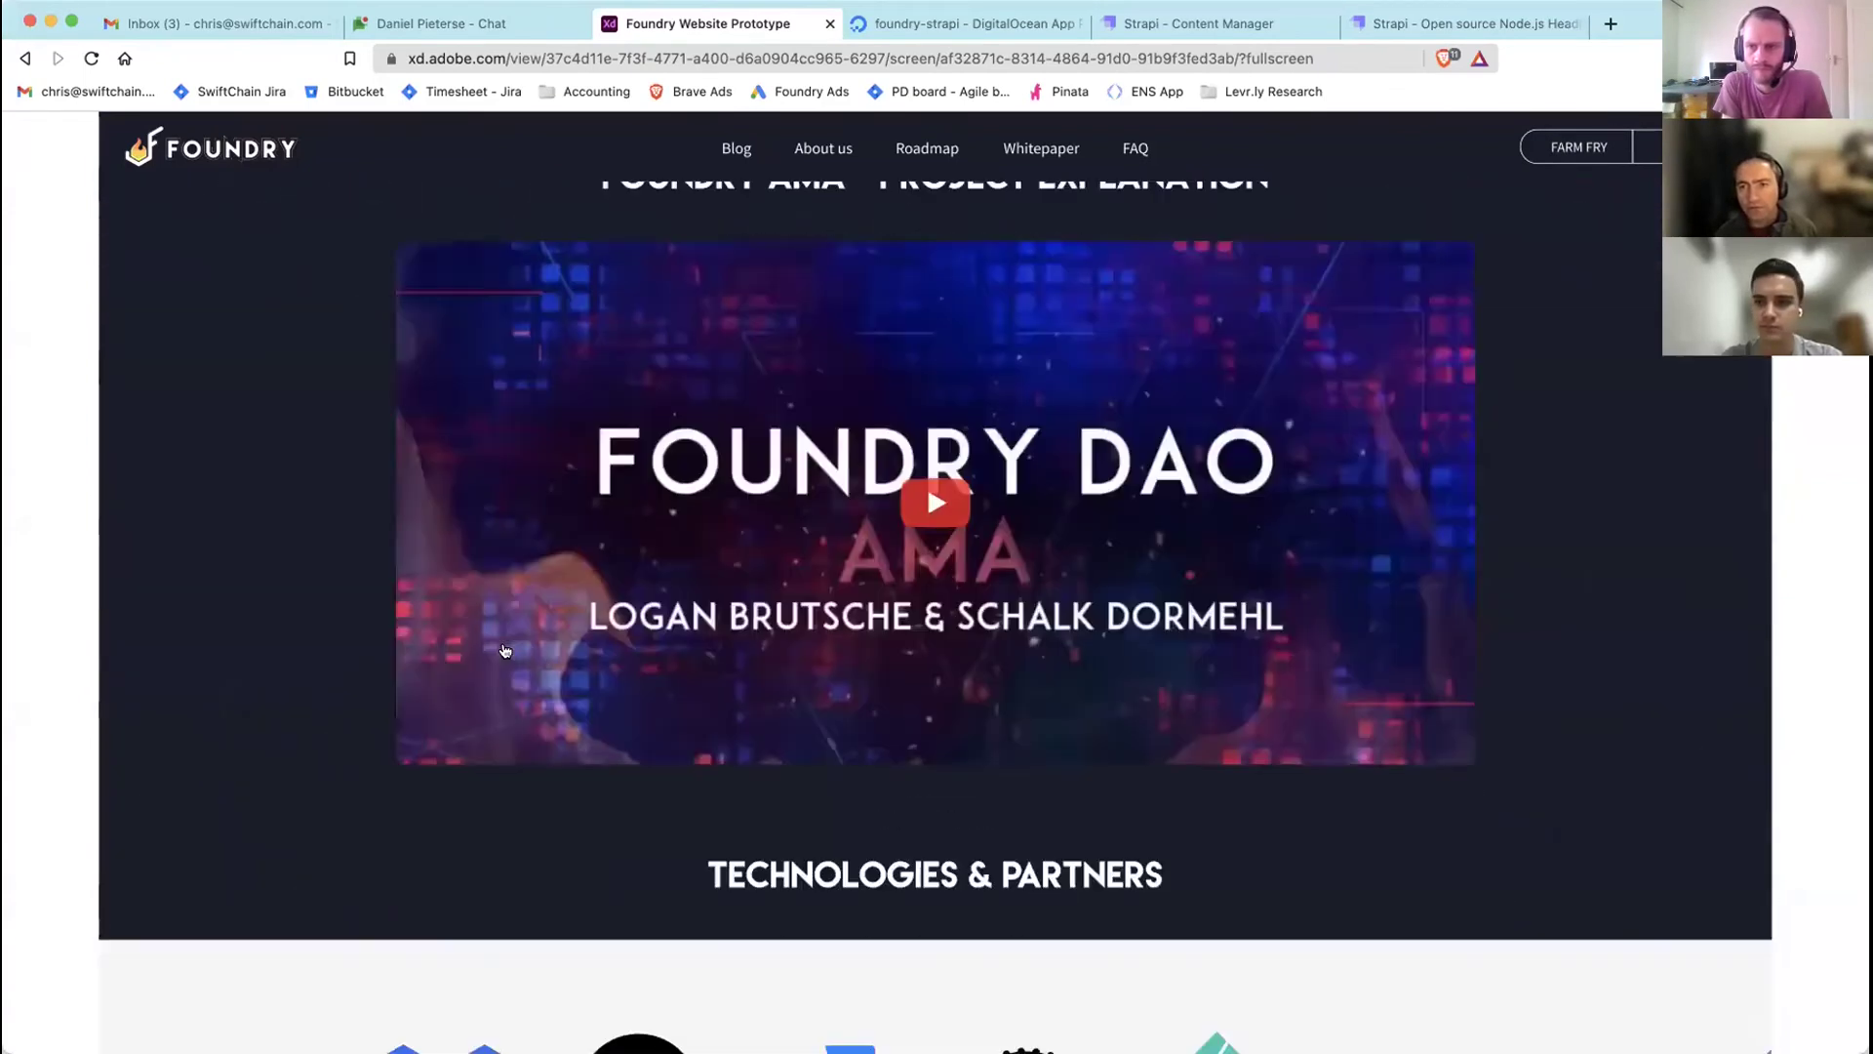
{"action": "scroll", "coordinate": [504, 649], "scroll_direction": "up", "scroll_amount": 20}
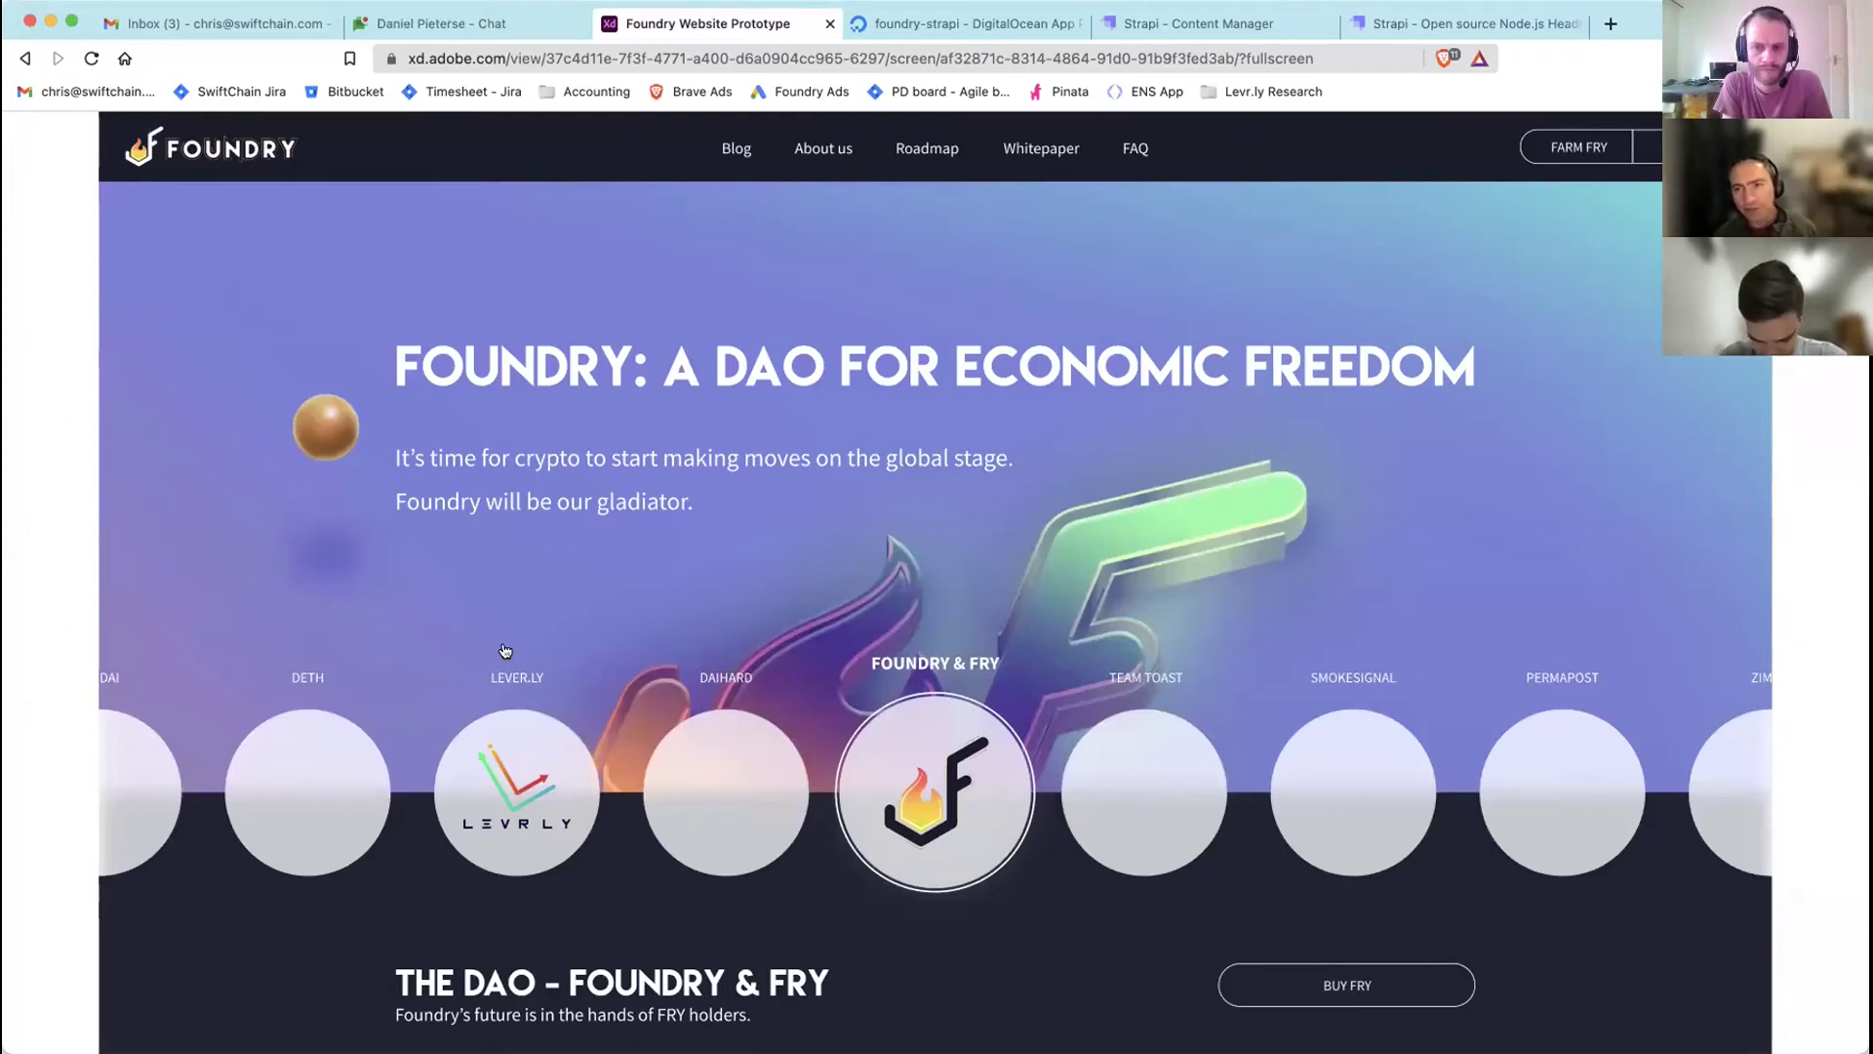
{"action": "left_click", "coordinate": [562, 639]}
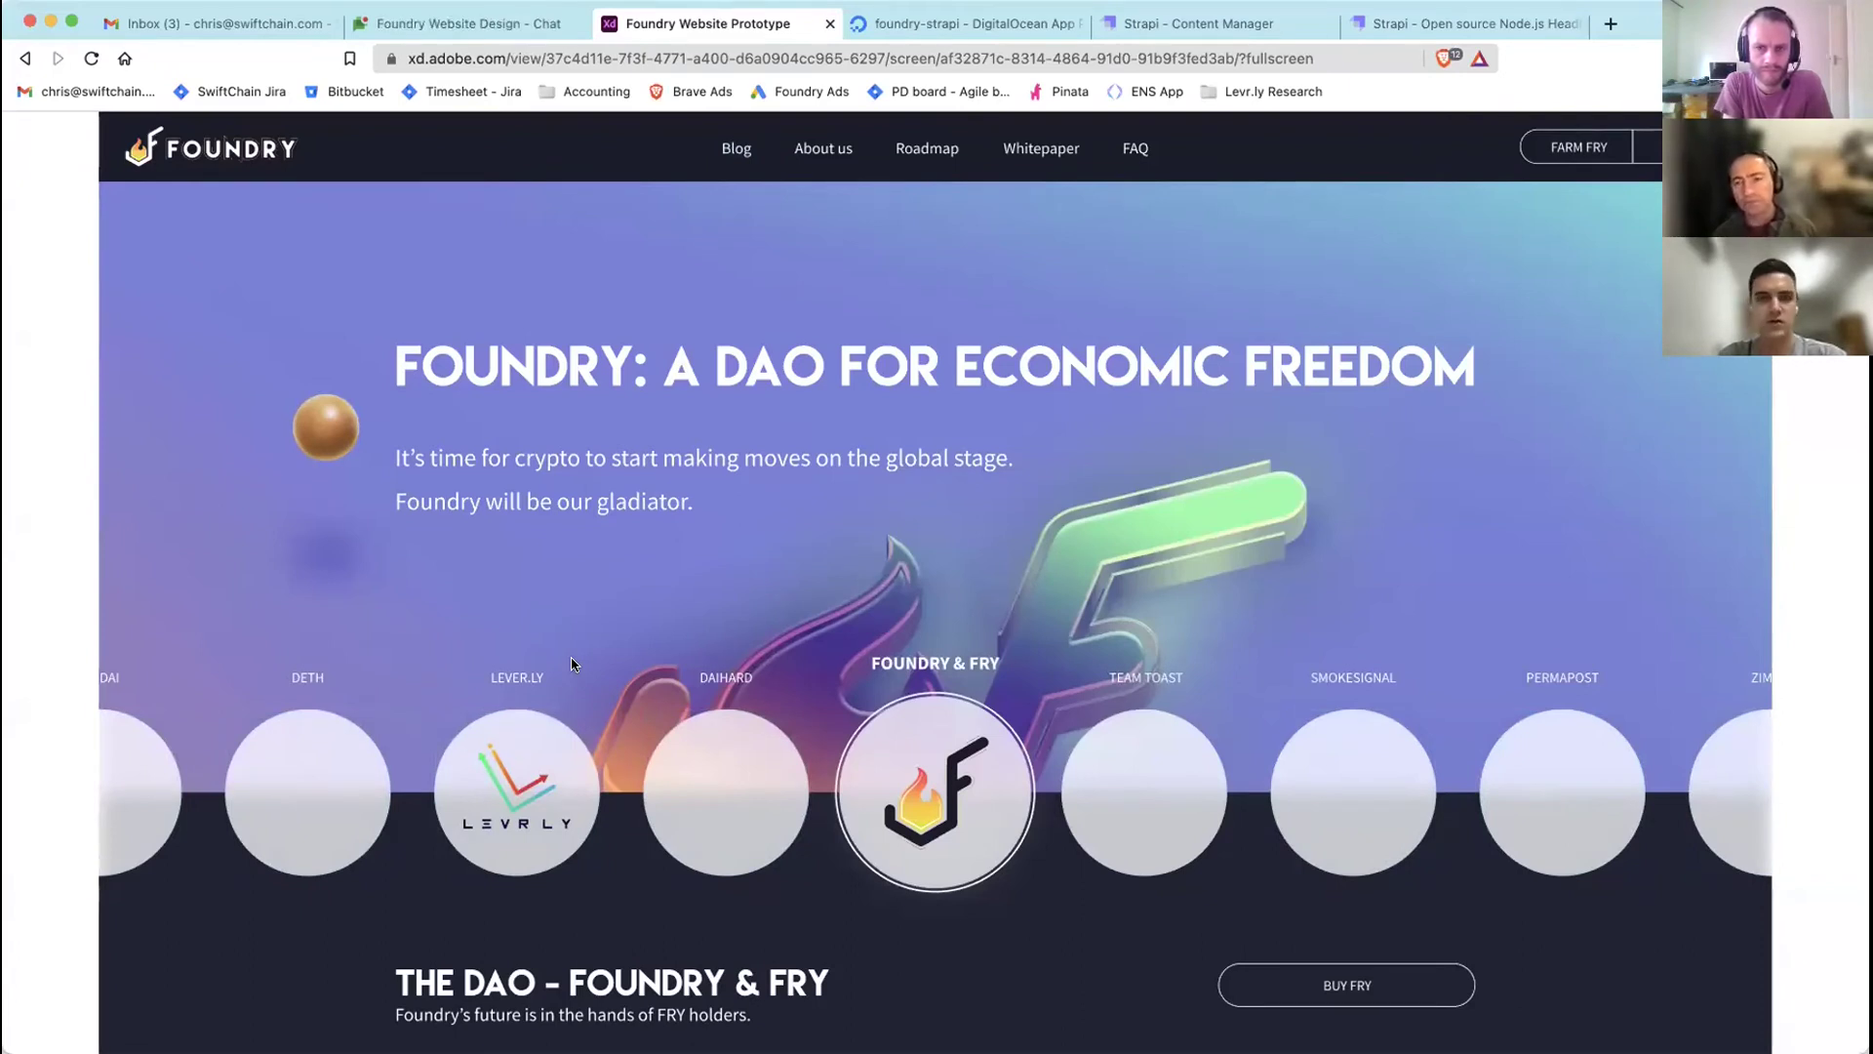
- Switch to DigitalOcean, view the Databases list and reopen the foundry-strapi app from Apps
{"action": "left_click", "coordinate": [963, 24]}
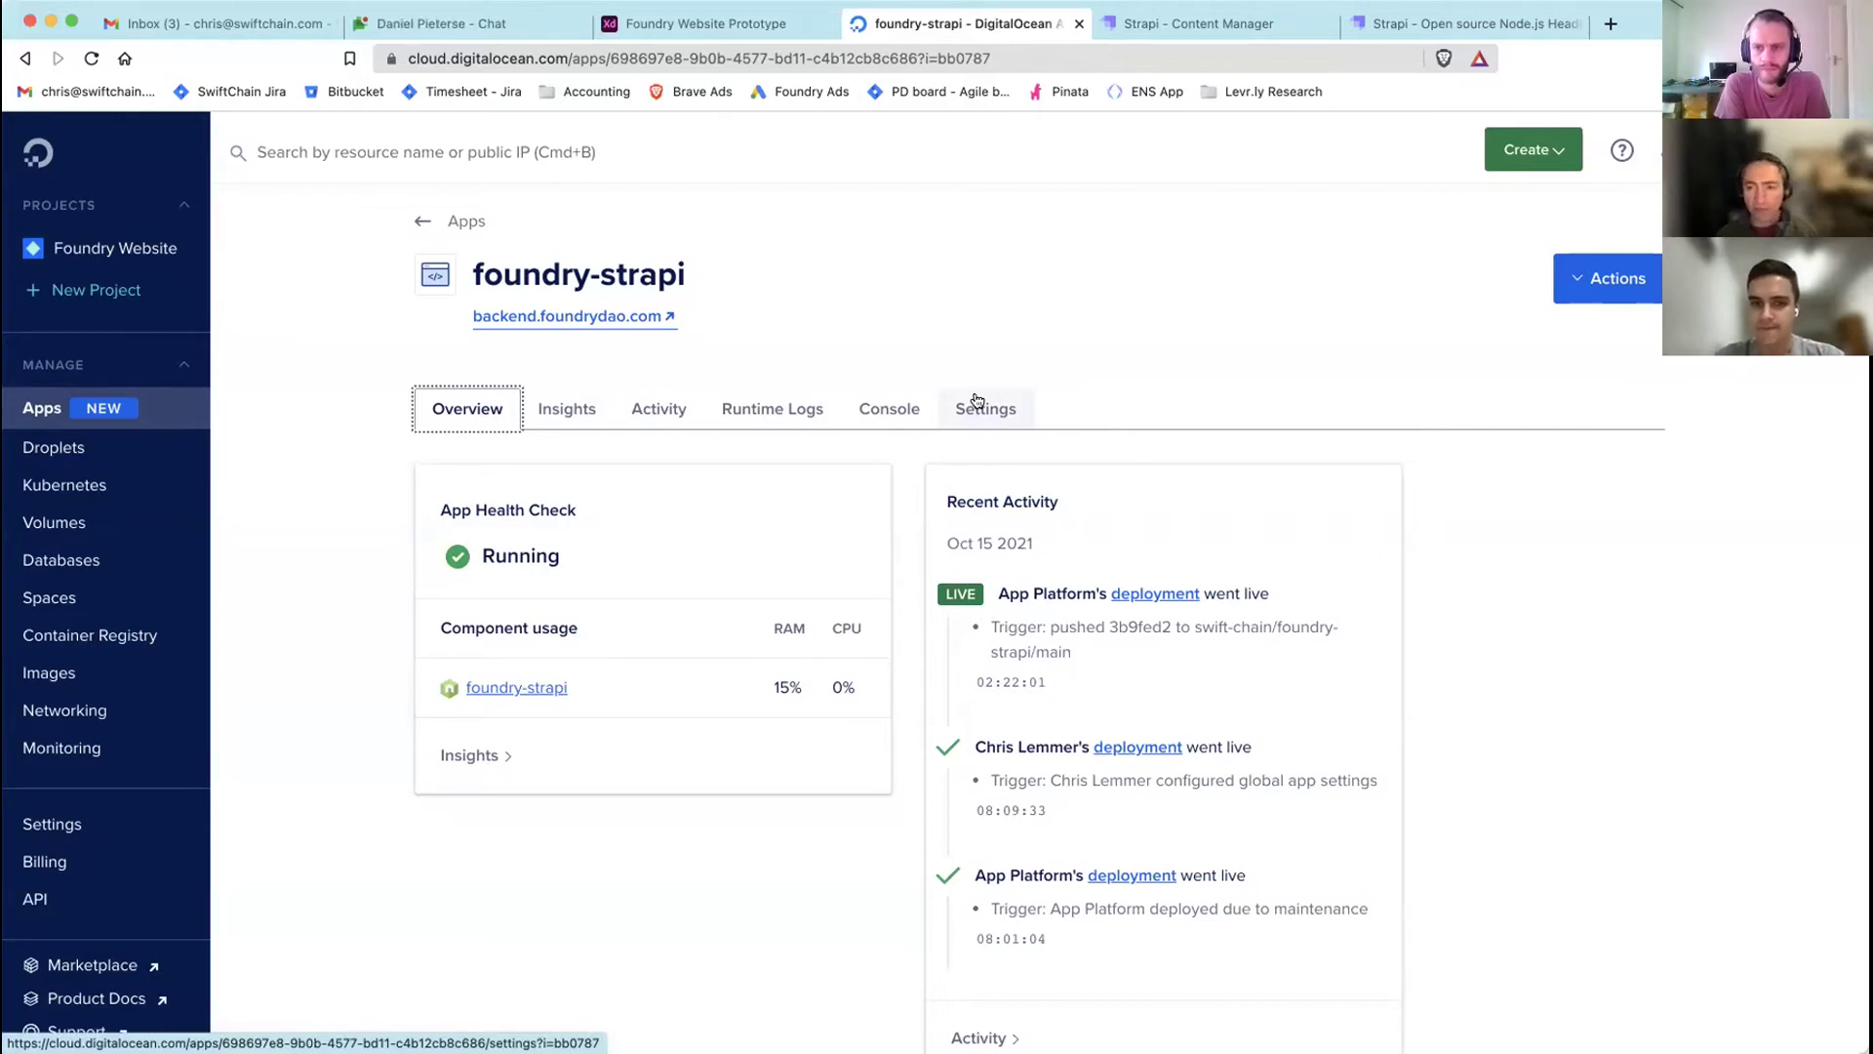
{"action": "left_click", "coordinate": [138, 562]}
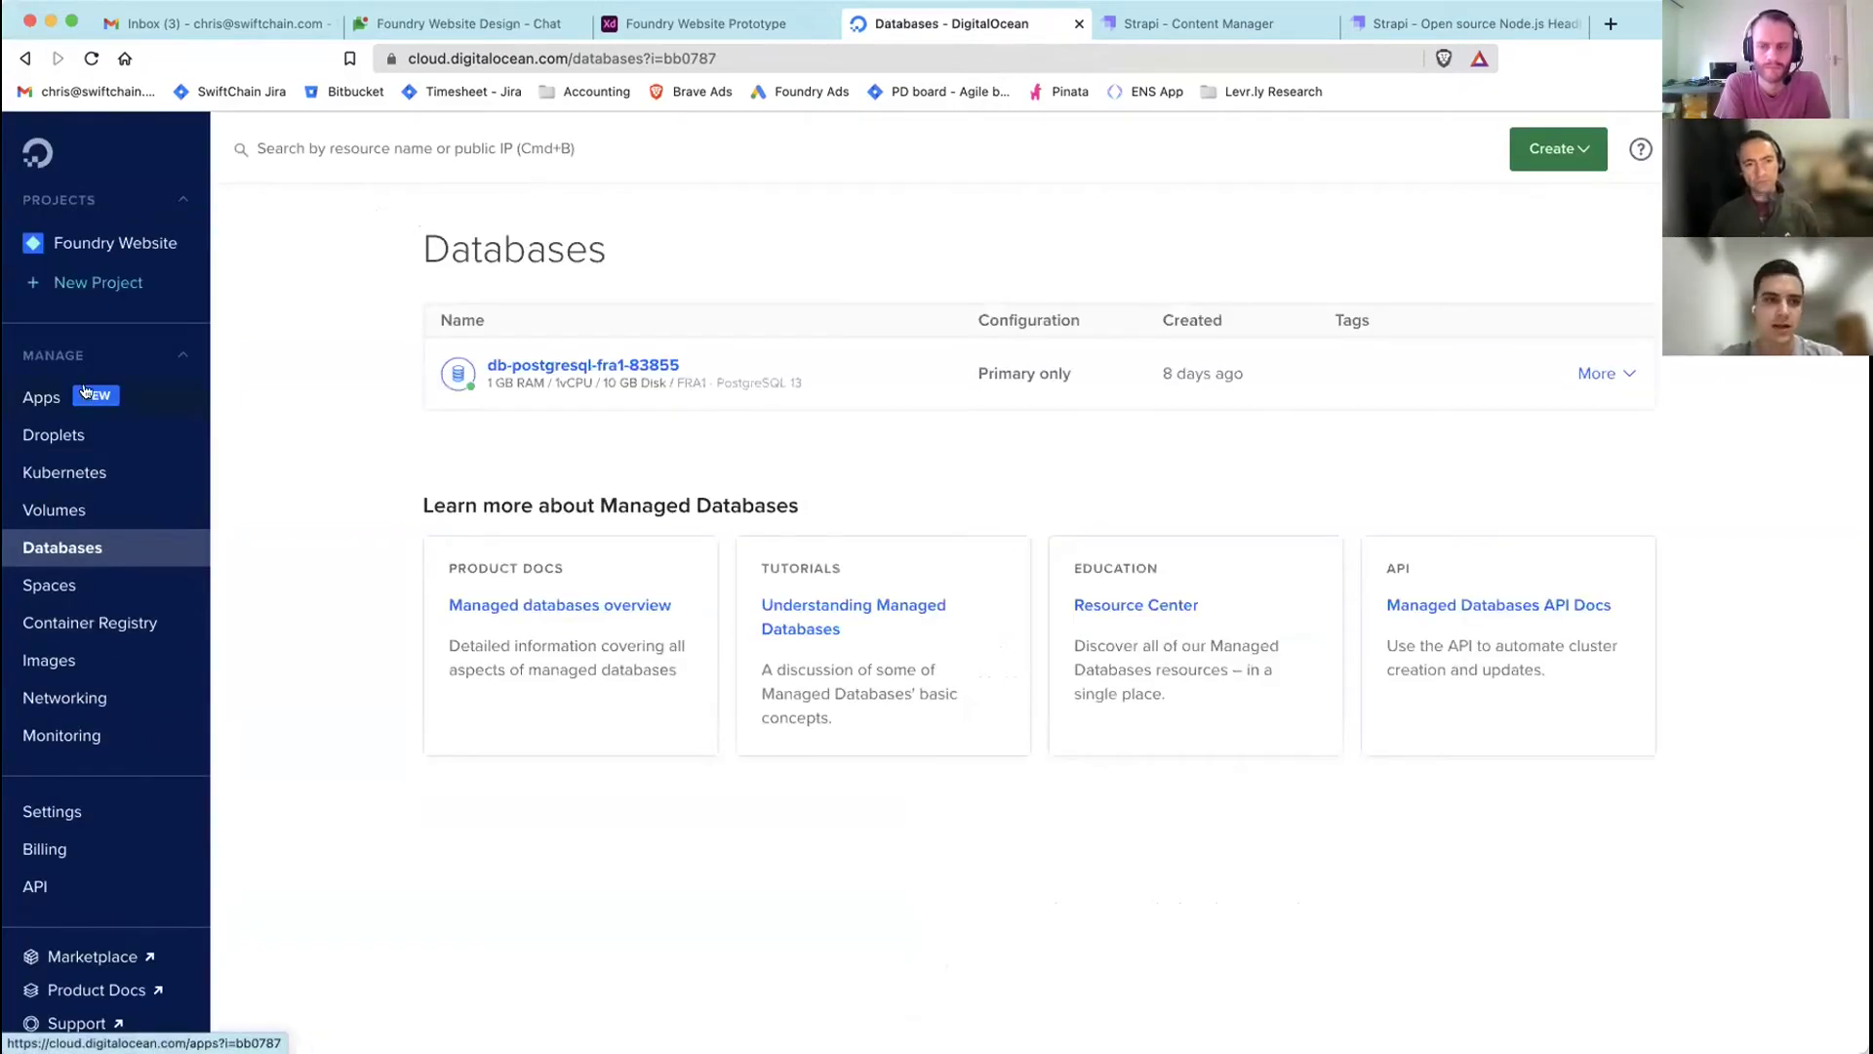
{"action": "left_click", "coordinate": [49, 396]}
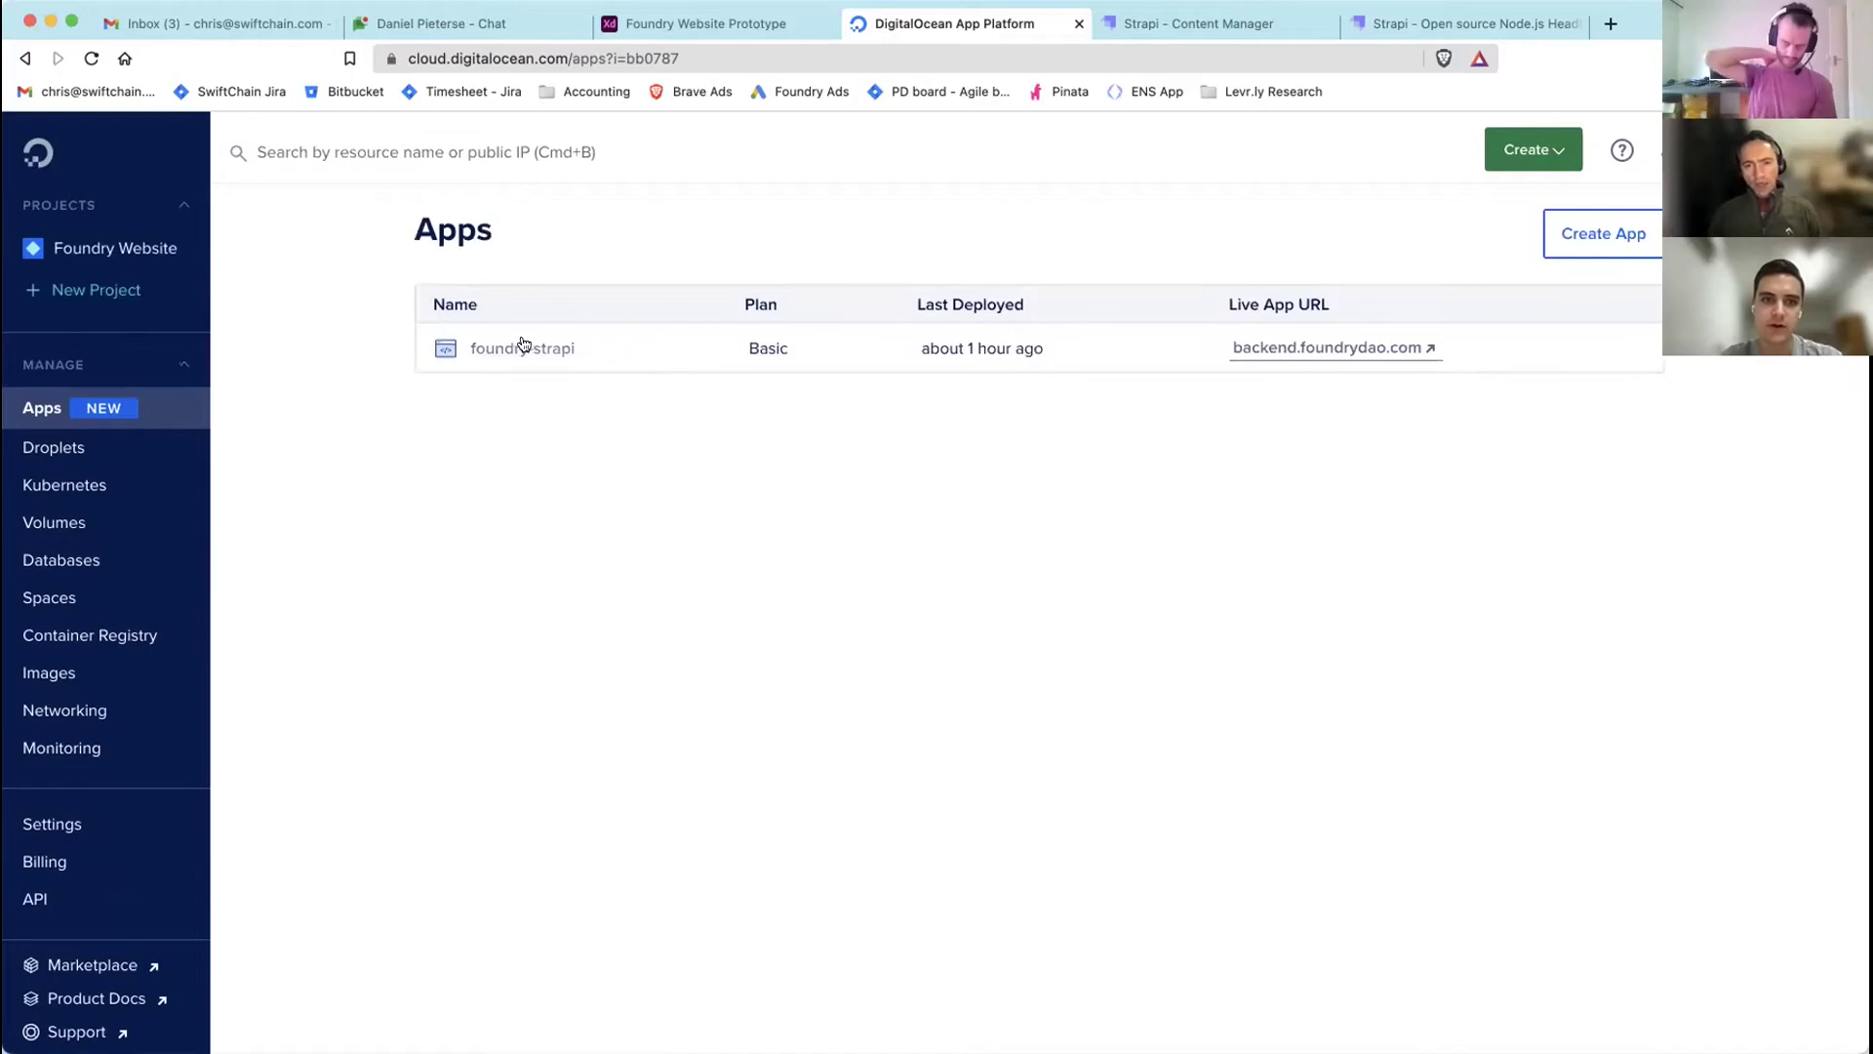
{"action": "left_click", "coordinate": [523, 345]}
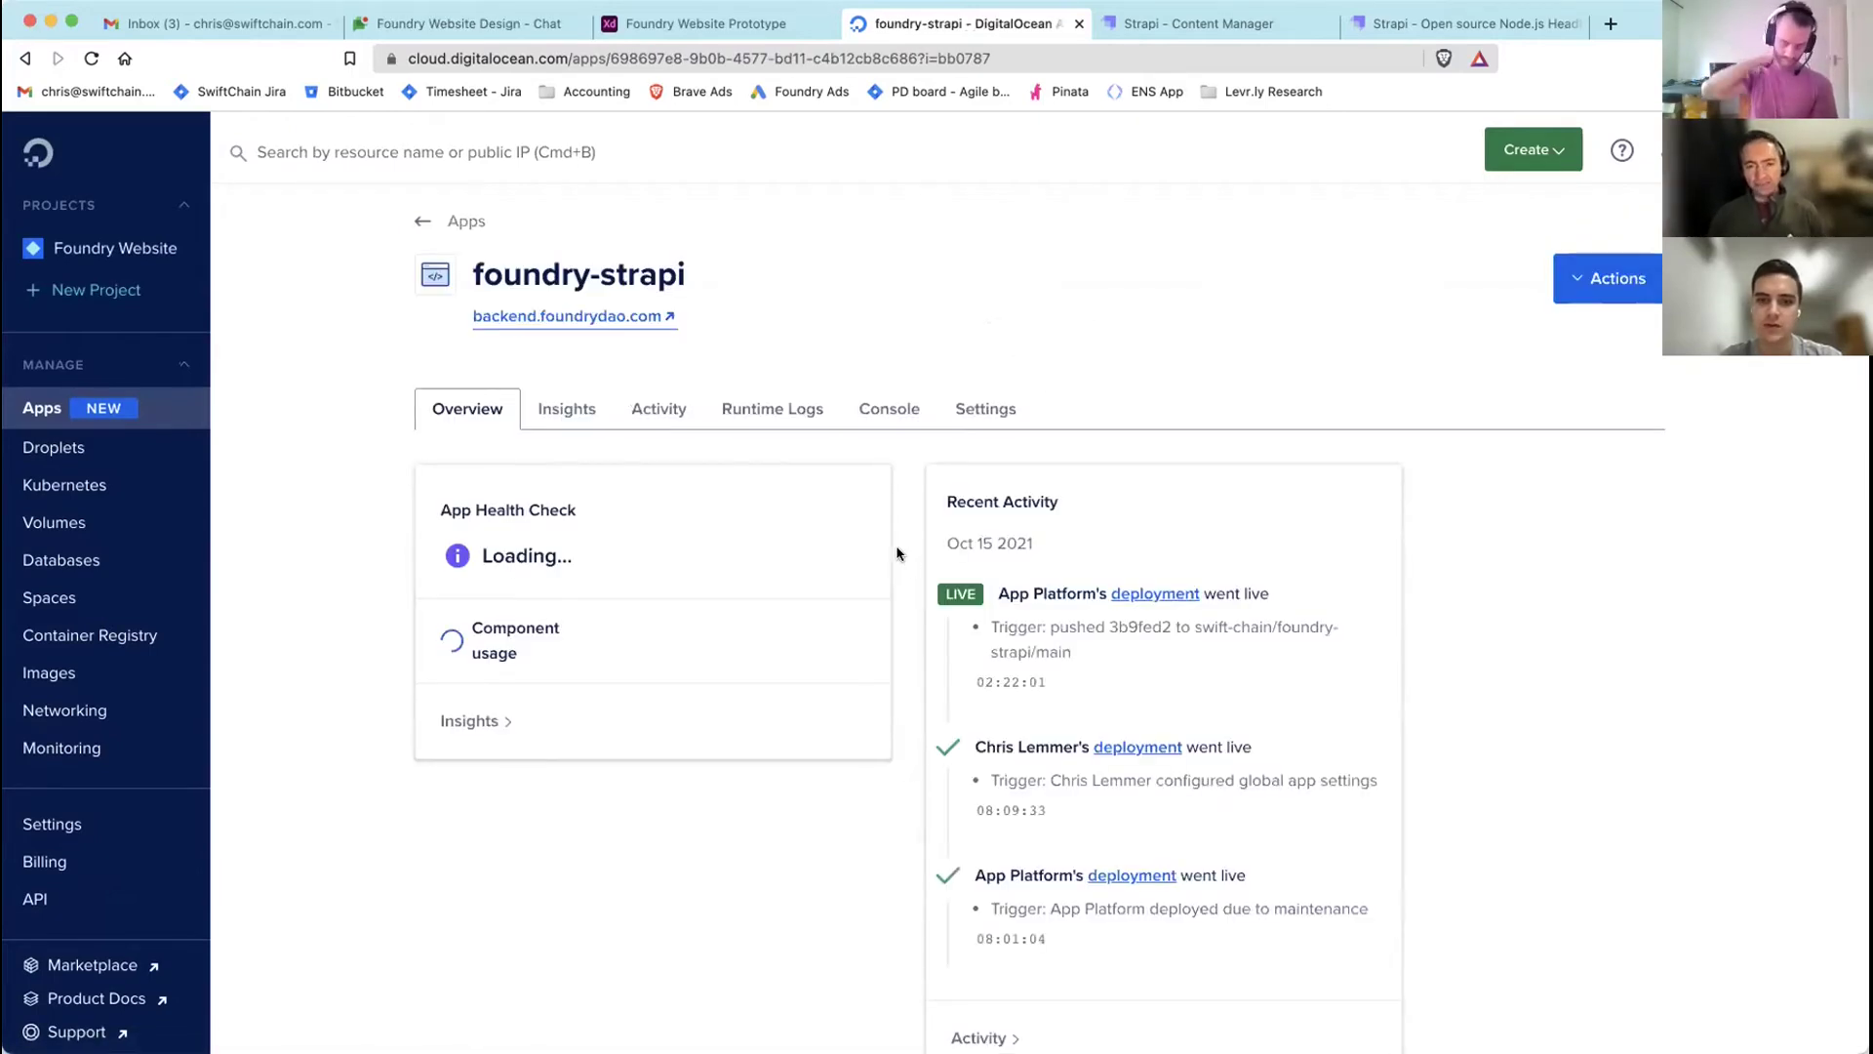
- Review the app settings and open the foundry-strapi component's settings to examine its scaling, source and environment variables
{"action": "left_click", "coordinate": [983, 410]}
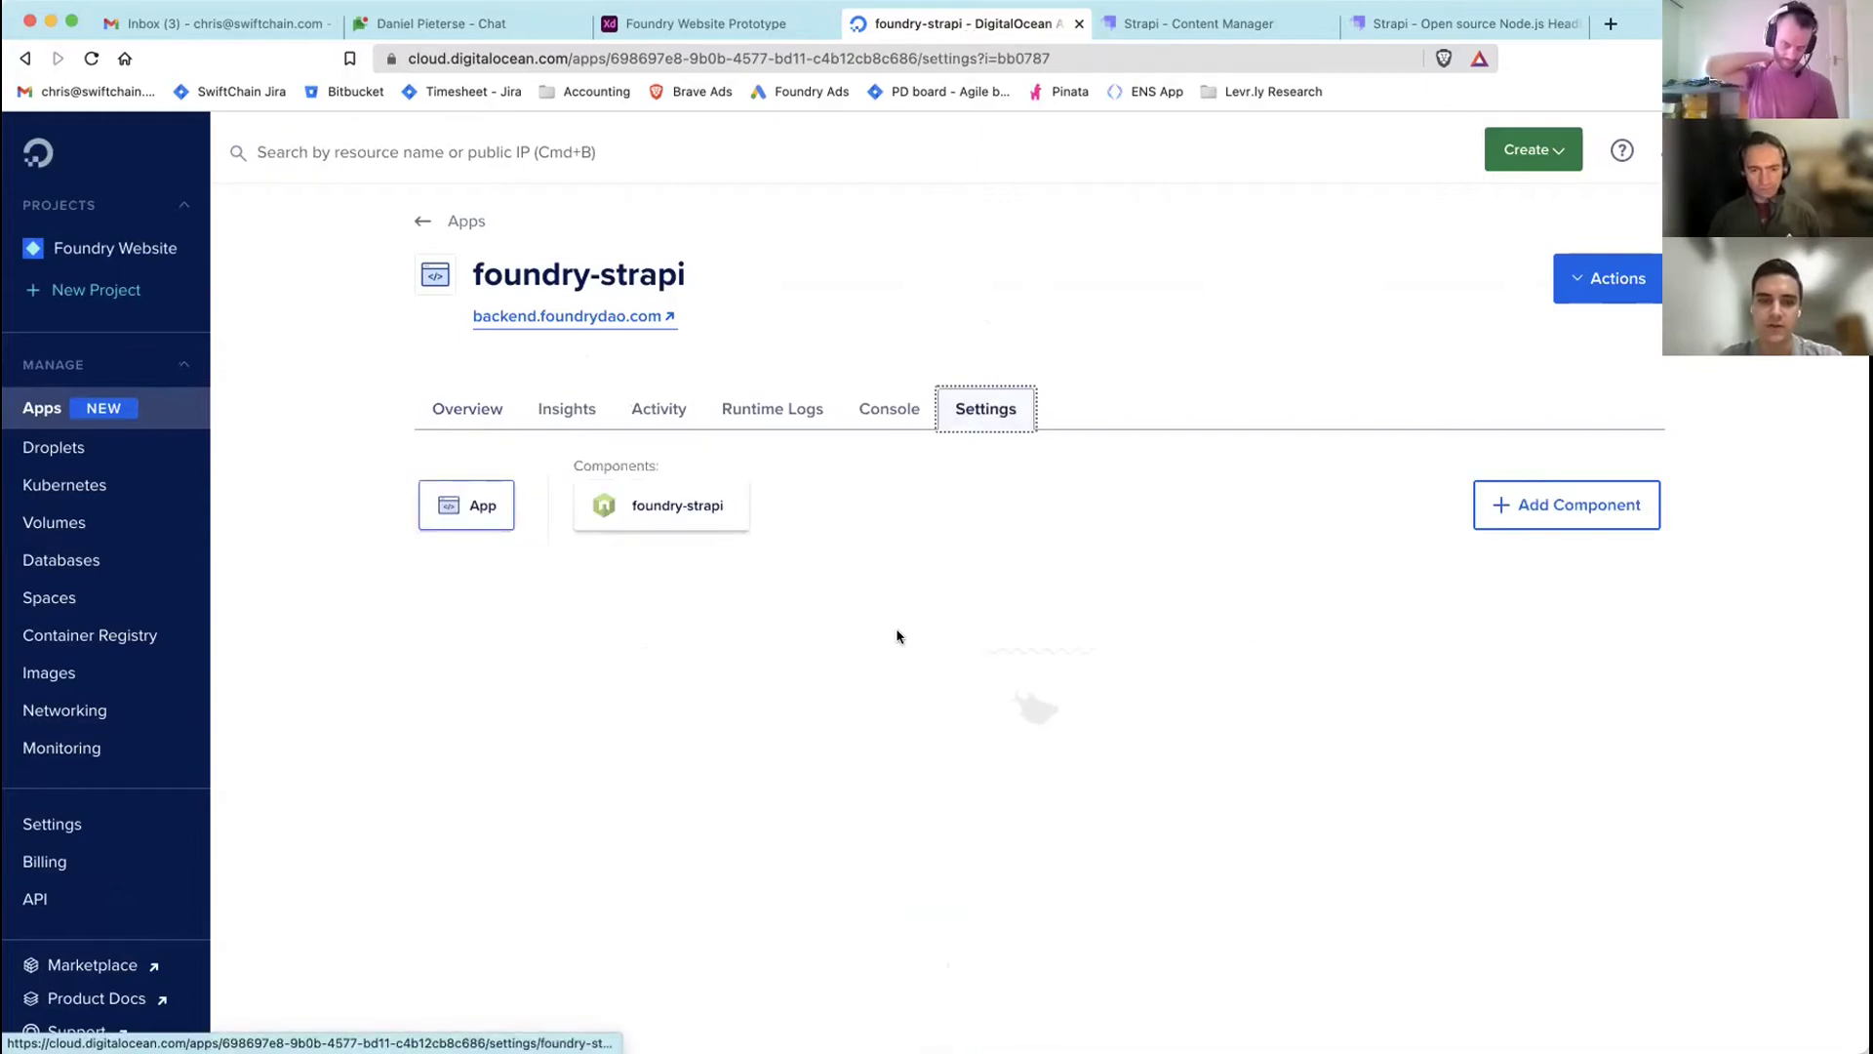
{"action": "scroll", "coordinate": [896, 630], "scroll_direction": "down", "scroll_amount": 5}
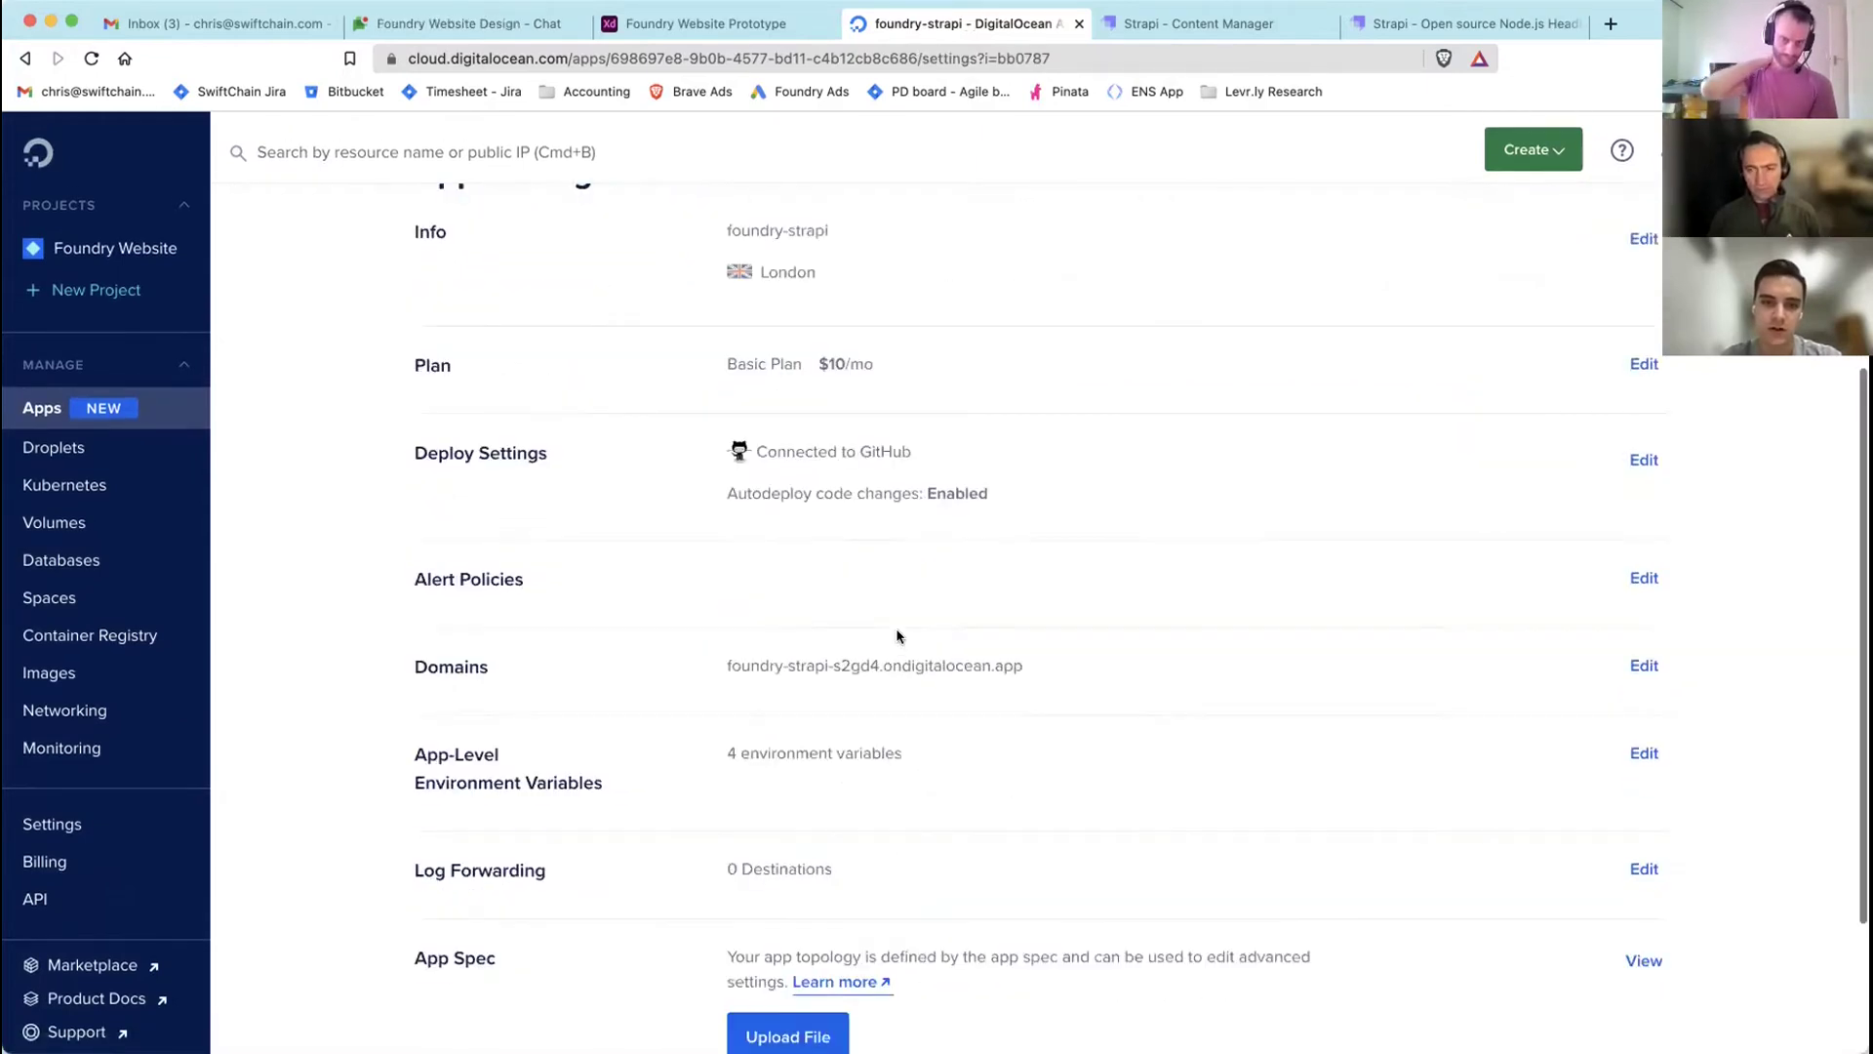
{"action": "scroll", "coordinate": [894, 622], "scroll_direction": "up", "scroll_amount": 3}
{"action": "left_click", "coordinate": [673, 369]}
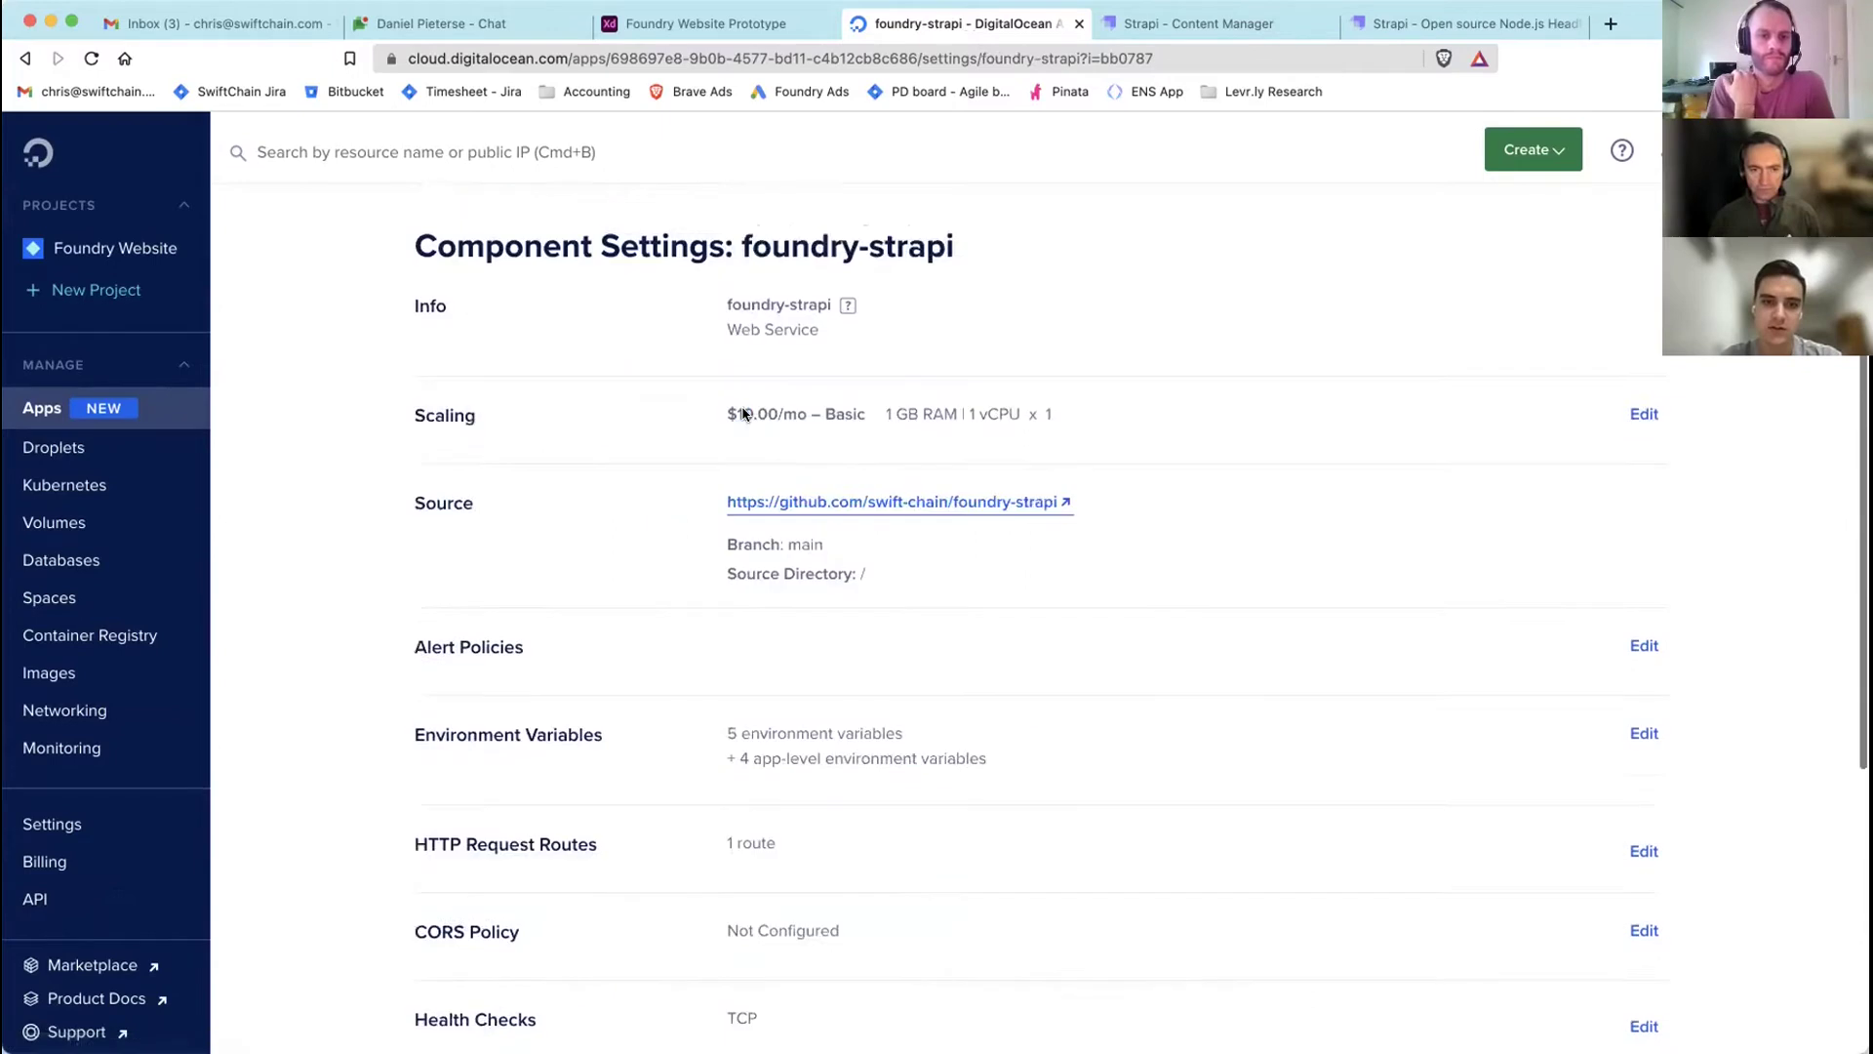
{"action": "scroll", "coordinate": [1088, 720], "scroll_direction": "down", "scroll_amount": 2}
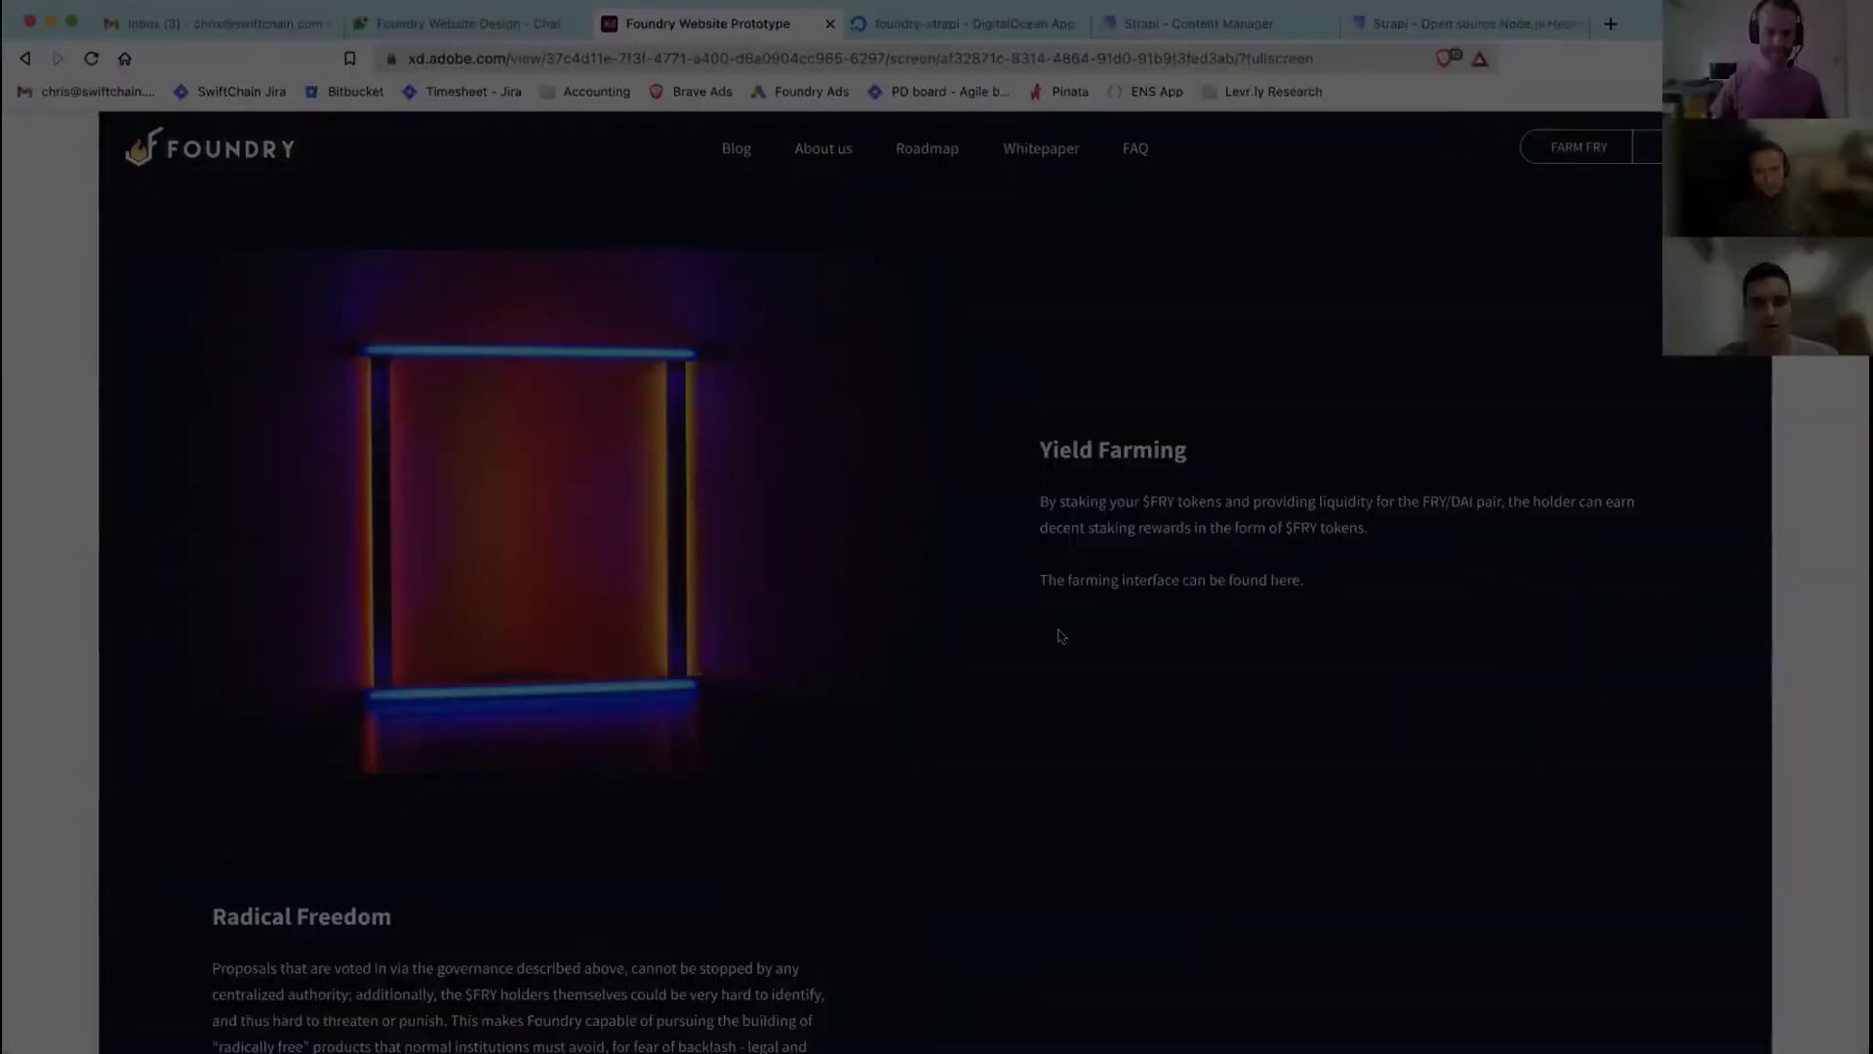
- Switch to the Adobe XD prototype and review the Foundry cycle, Governance and Technologies & Partners sections of the homepage
{"action": "scroll", "coordinate": [1060, 636], "scroll_direction": "up", "scroll_amount": 10}
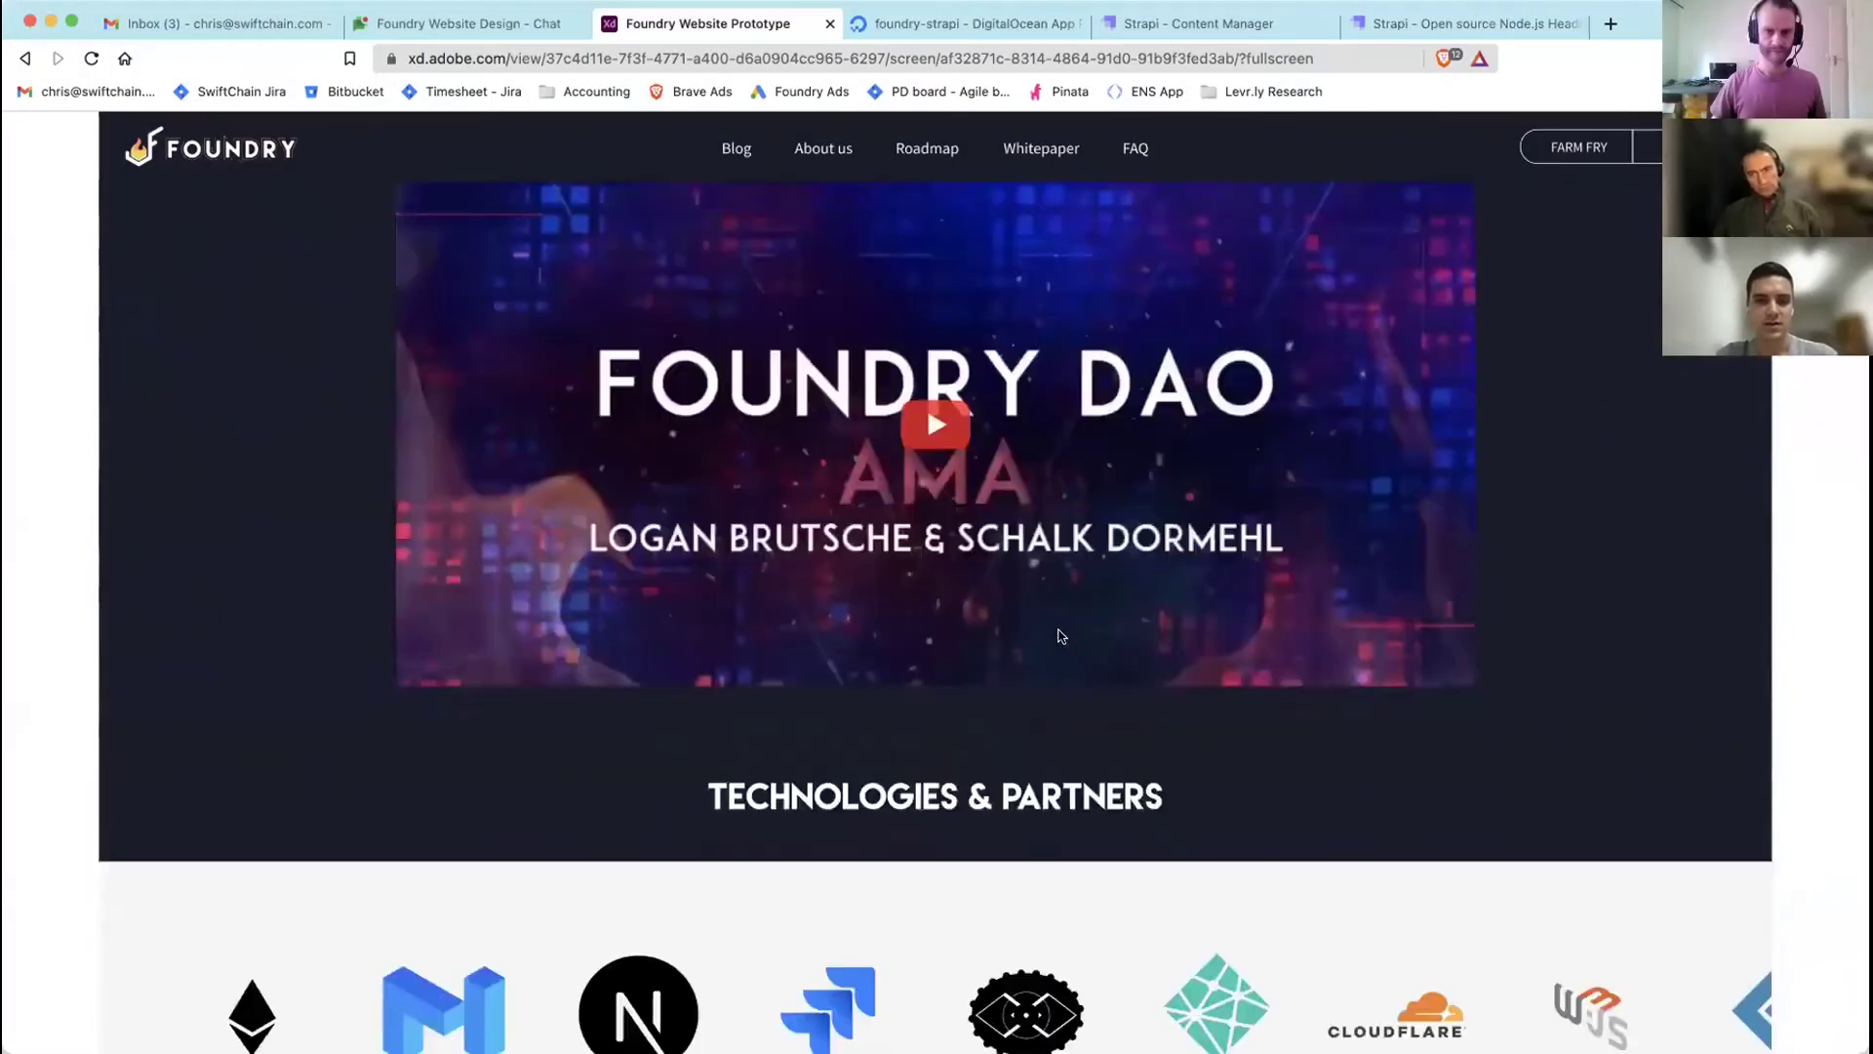
{"action": "scroll", "coordinate": [1061, 636], "scroll_direction": "down", "scroll_amount": 5}
{"action": "scroll", "coordinate": [1061, 637], "scroll_direction": "down", "scroll_amount": 3}
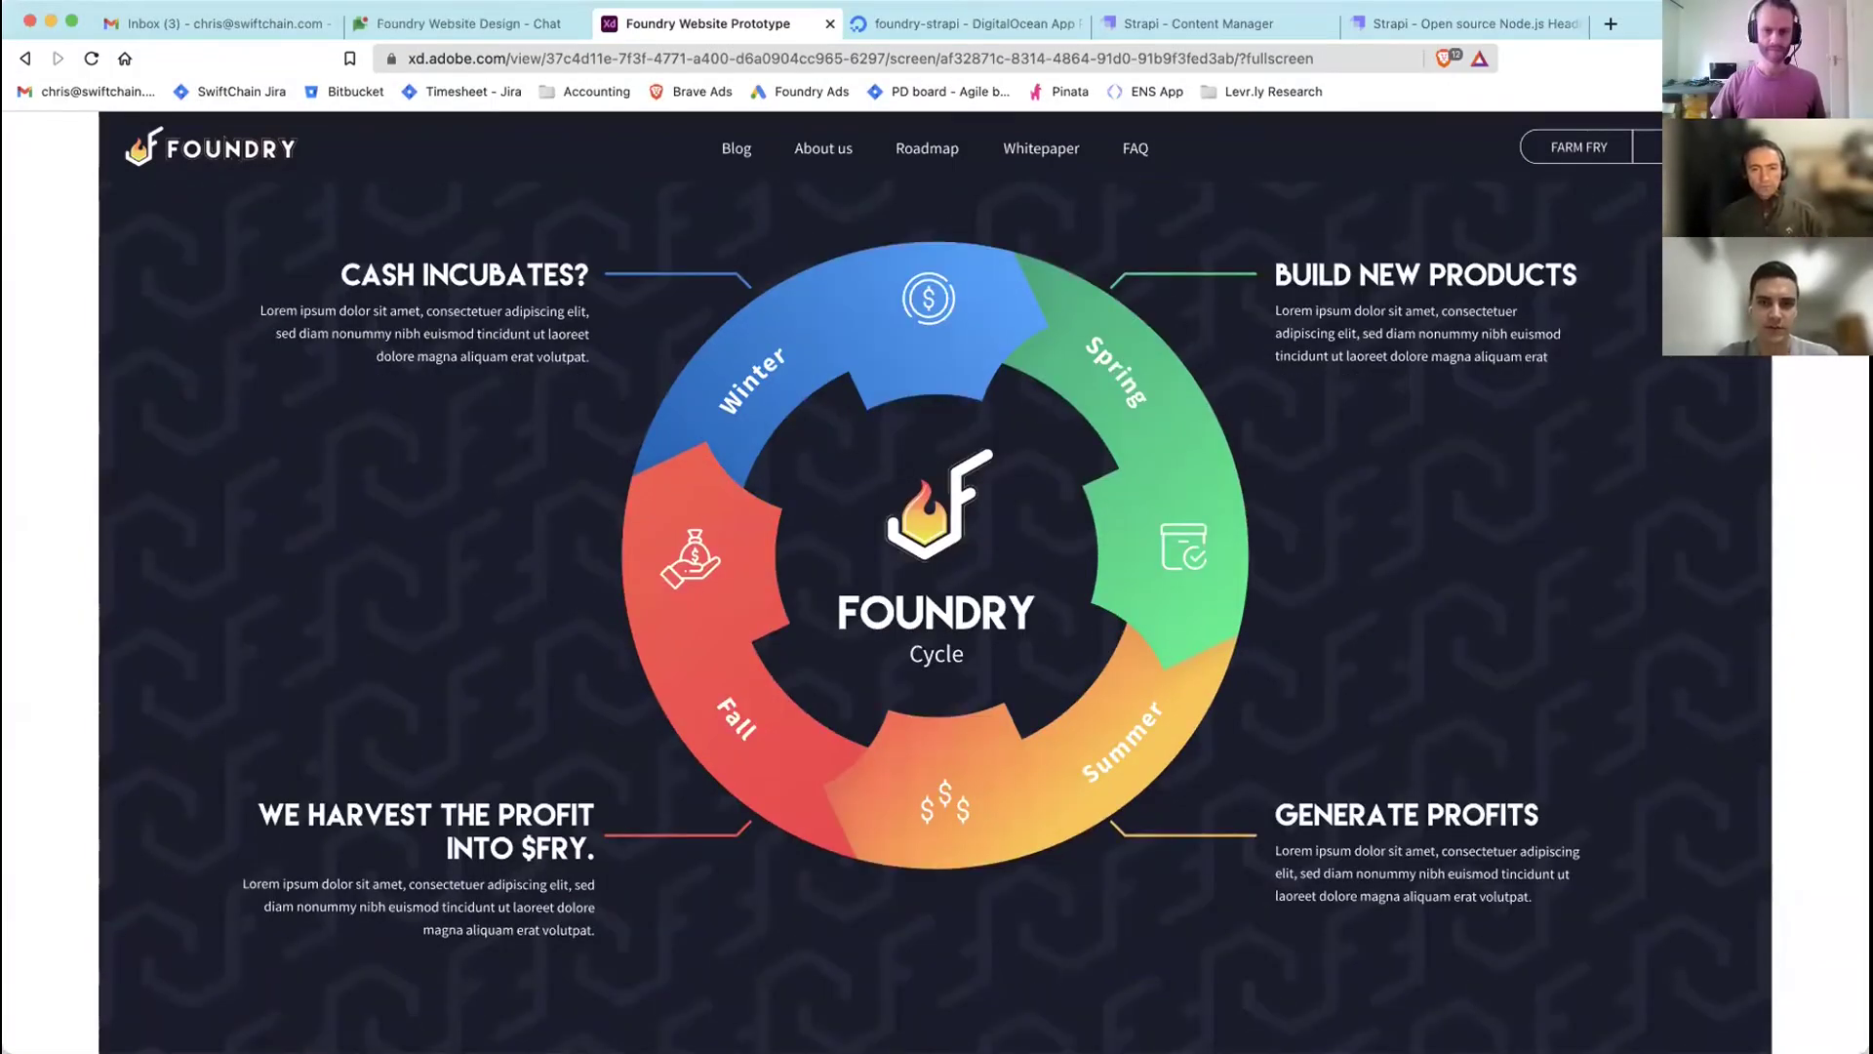
{"action": "scroll", "coordinate": [1544, 482], "scroll_direction": "down", "scroll_amount": 20}
{"action": "scroll", "coordinate": [1282, 669], "scroll_direction": "up", "scroll_amount": 20}
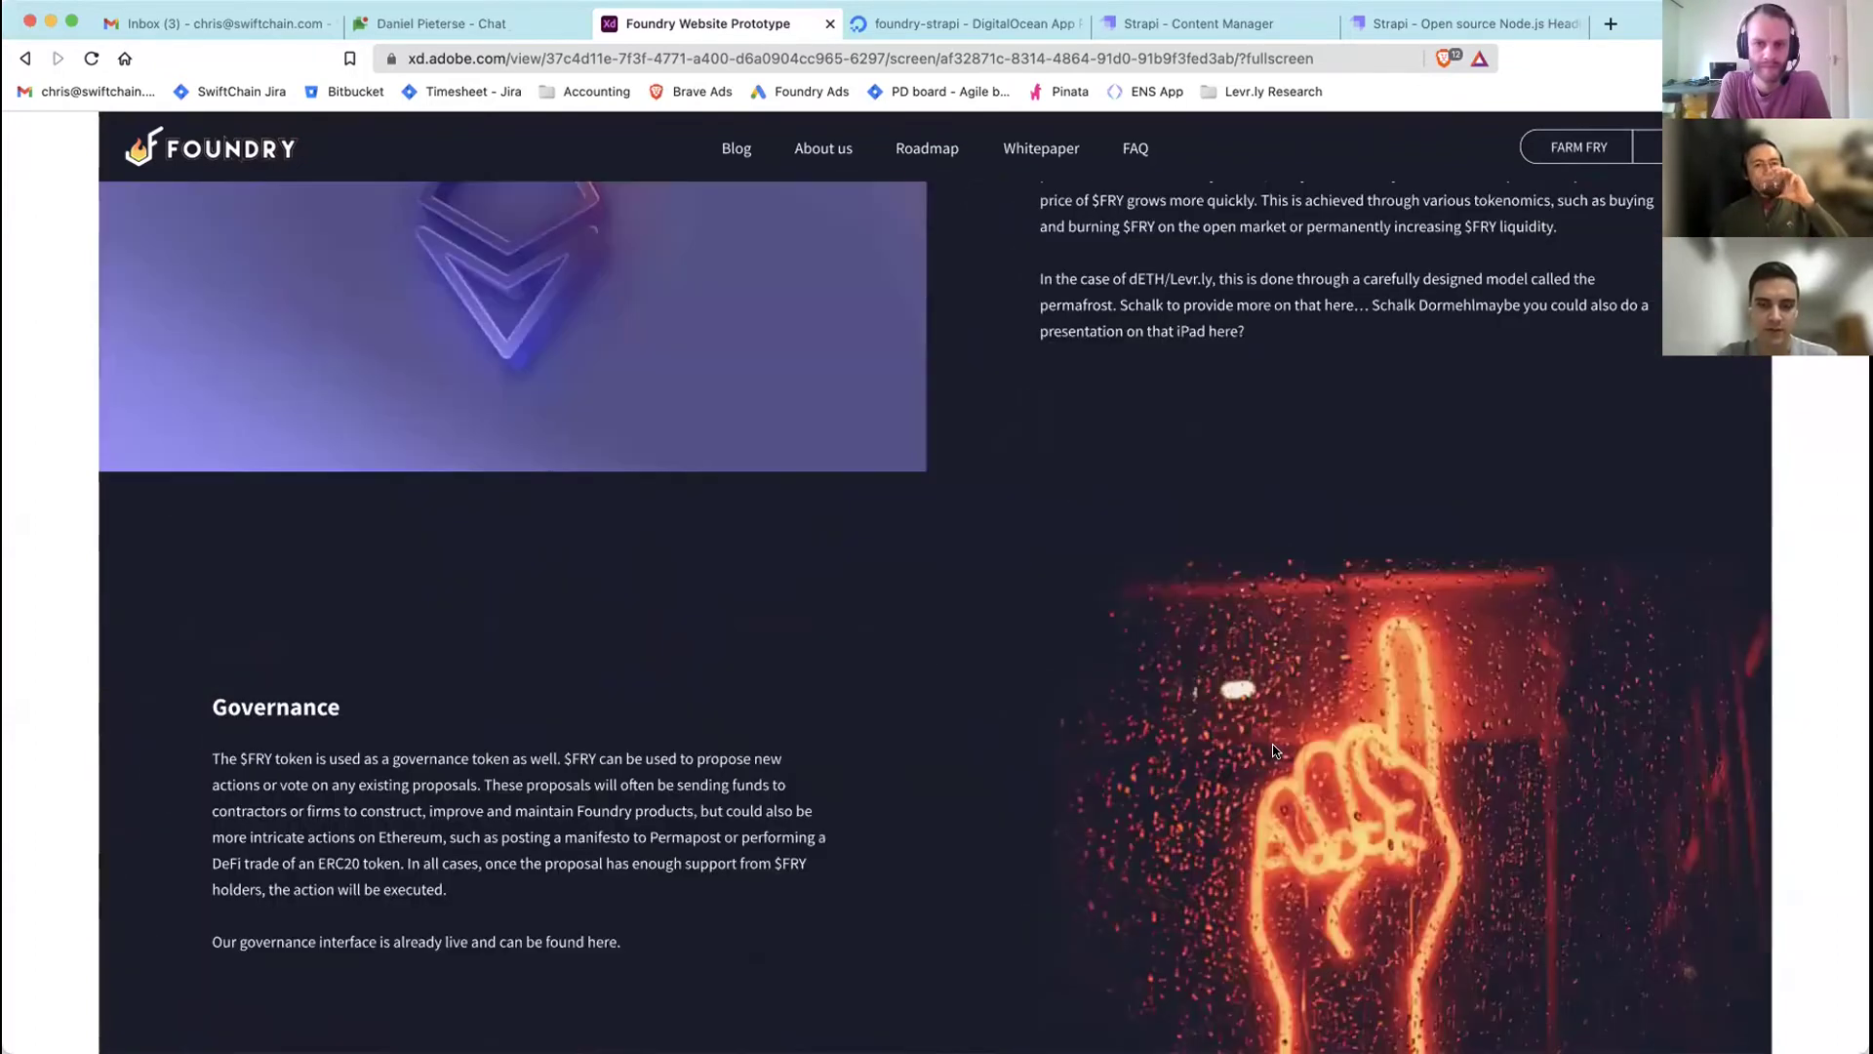
- Return to the homepage header, open Lever.ly from the product carousel and view its What? and Why? content
{"action": "scroll", "coordinate": [1273, 750], "scroll_direction": "up", "scroll_amount": 20}
{"action": "left_click", "coordinate": [538, 802]}
{"action": "scroll", "coordinate": [825, 717], "scroll_direction": "down", "scroll_amount": 3}
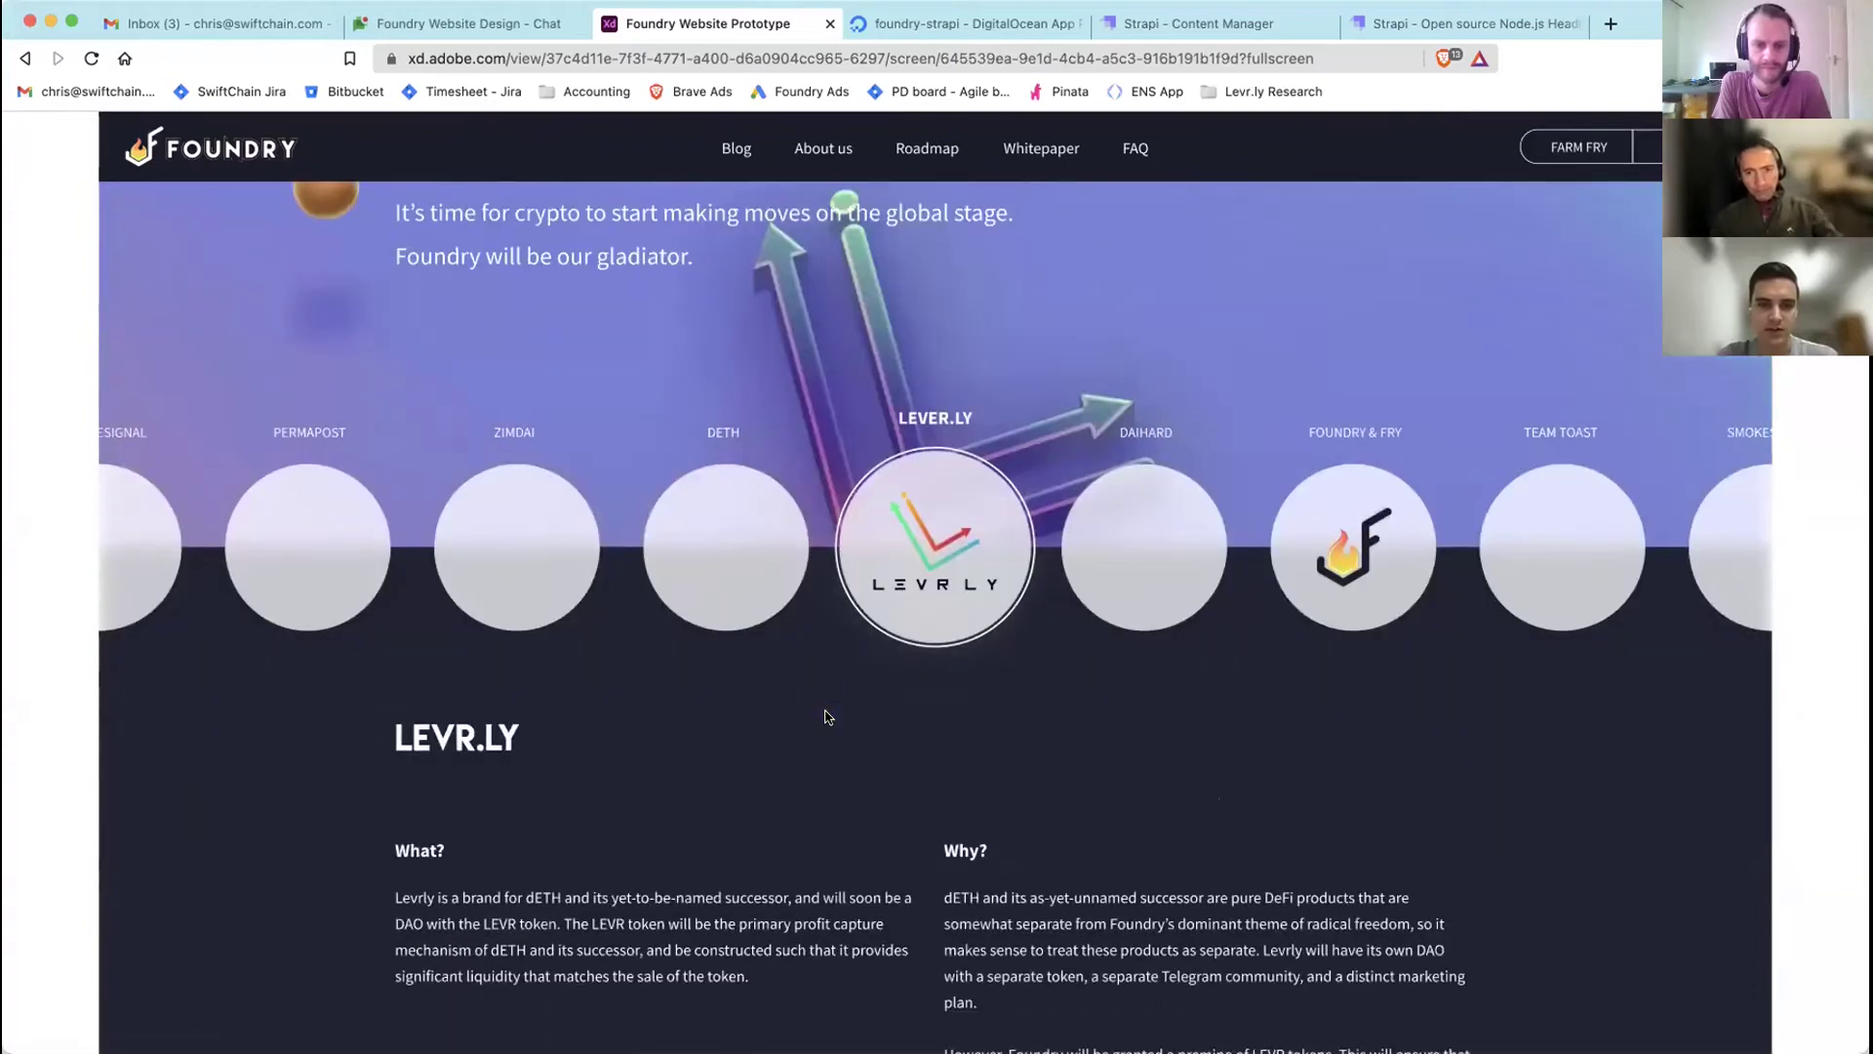
- Open DAIHard in the homepage product carousel, review its What? and Why? content, and browse on through the products to ZimDai
{"action": "left_click", "coordinate": [1083, 551]}
{"action": "scroll", "coordinate": [807, 414], "scroll_direction": "down", "scroll_amount": 2}
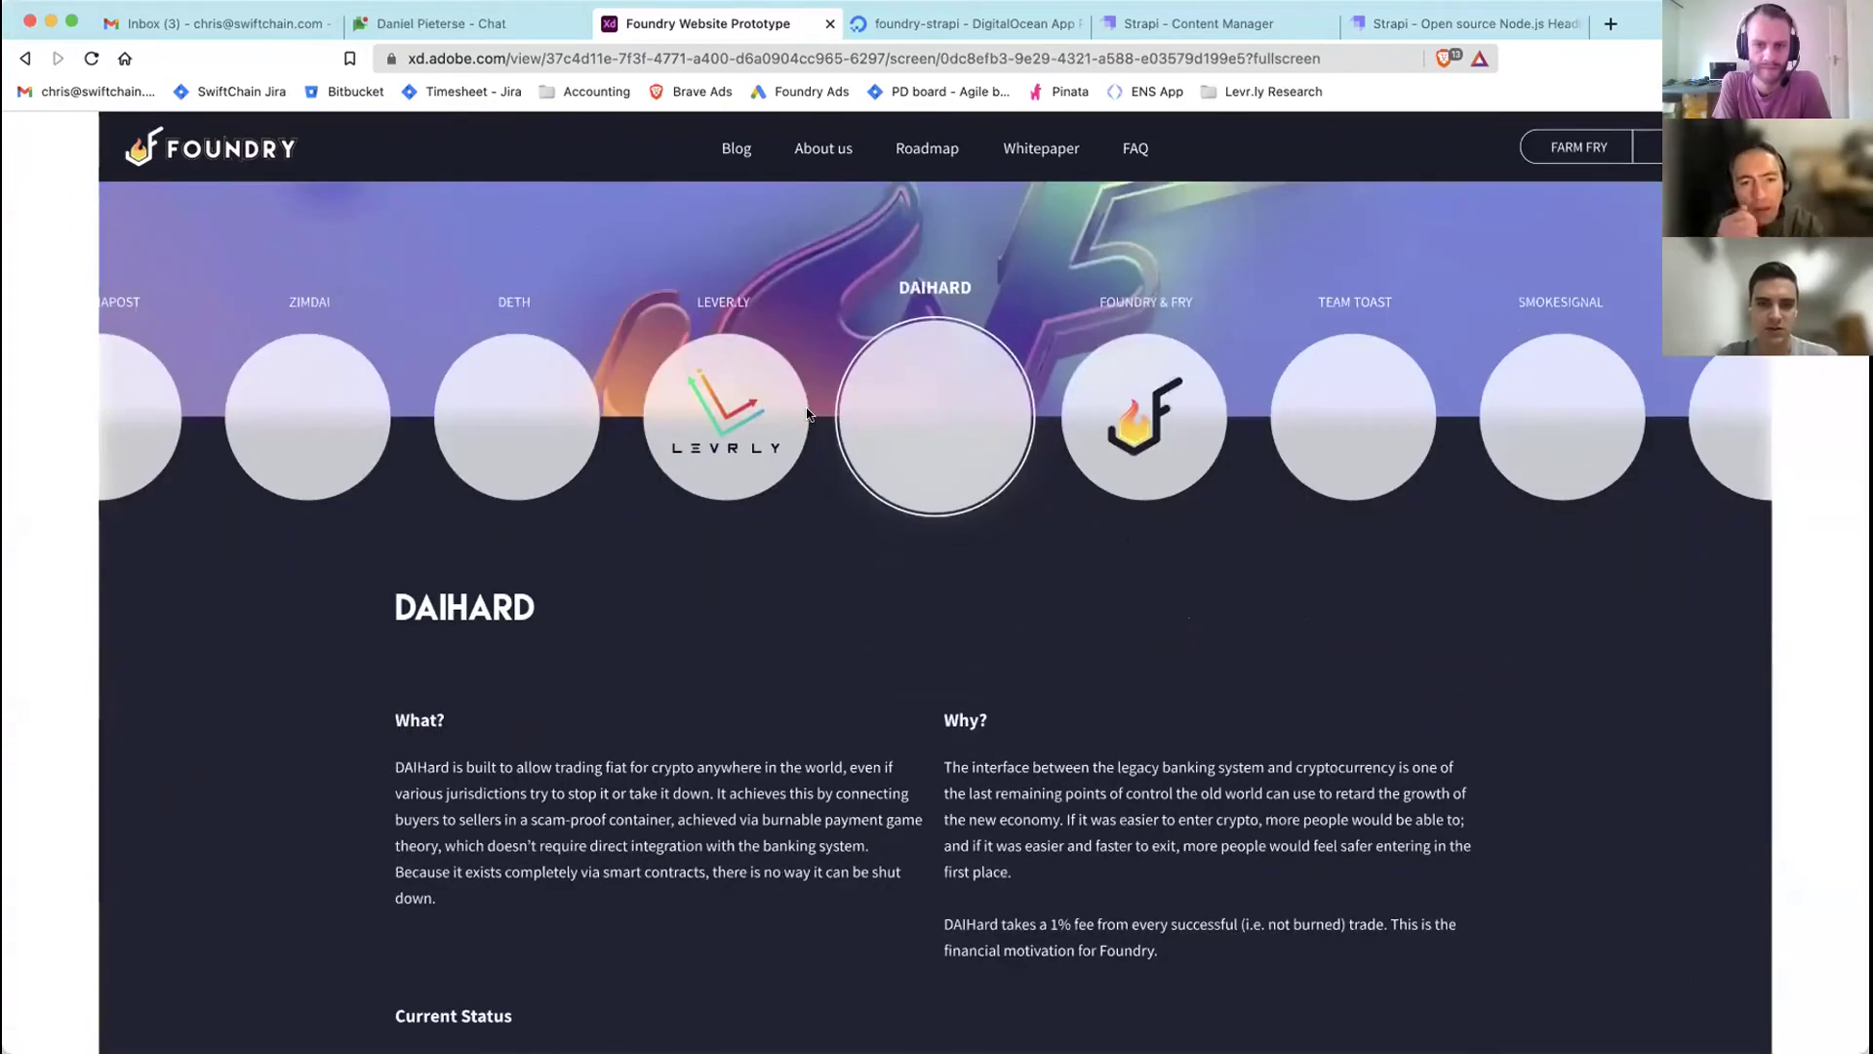
{"action": "left_click", "coordinate": [722, 415]}
{"action": "left_click", "coordinate": [548, 419]}
{"action": "left_click", "coordinate": [333, 428]}
{"action": "left_click", "coordinate": [507, 430]}
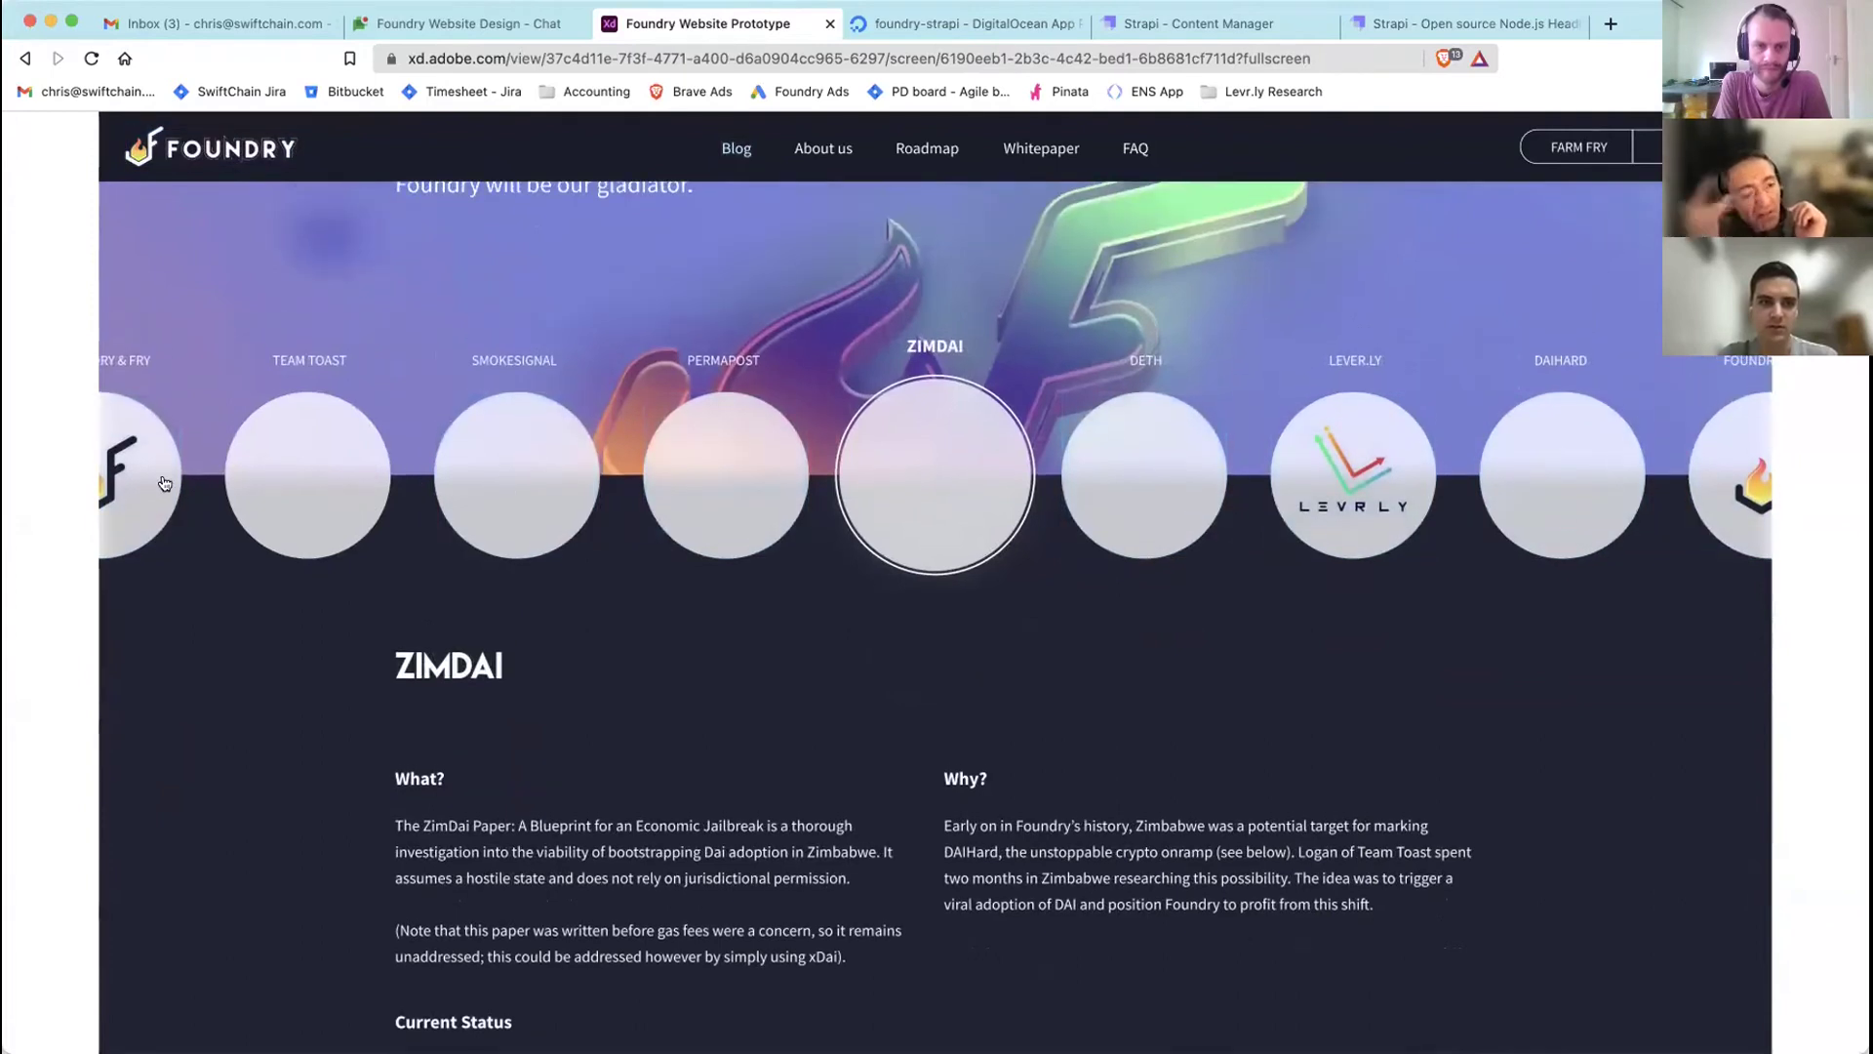
- Alternate the carousel between Foundry & Fry and Lever.ly to compare their header artwork, finishing on Foundry & Fry
{"action": "left_click", "coordinate": [521, 429]}
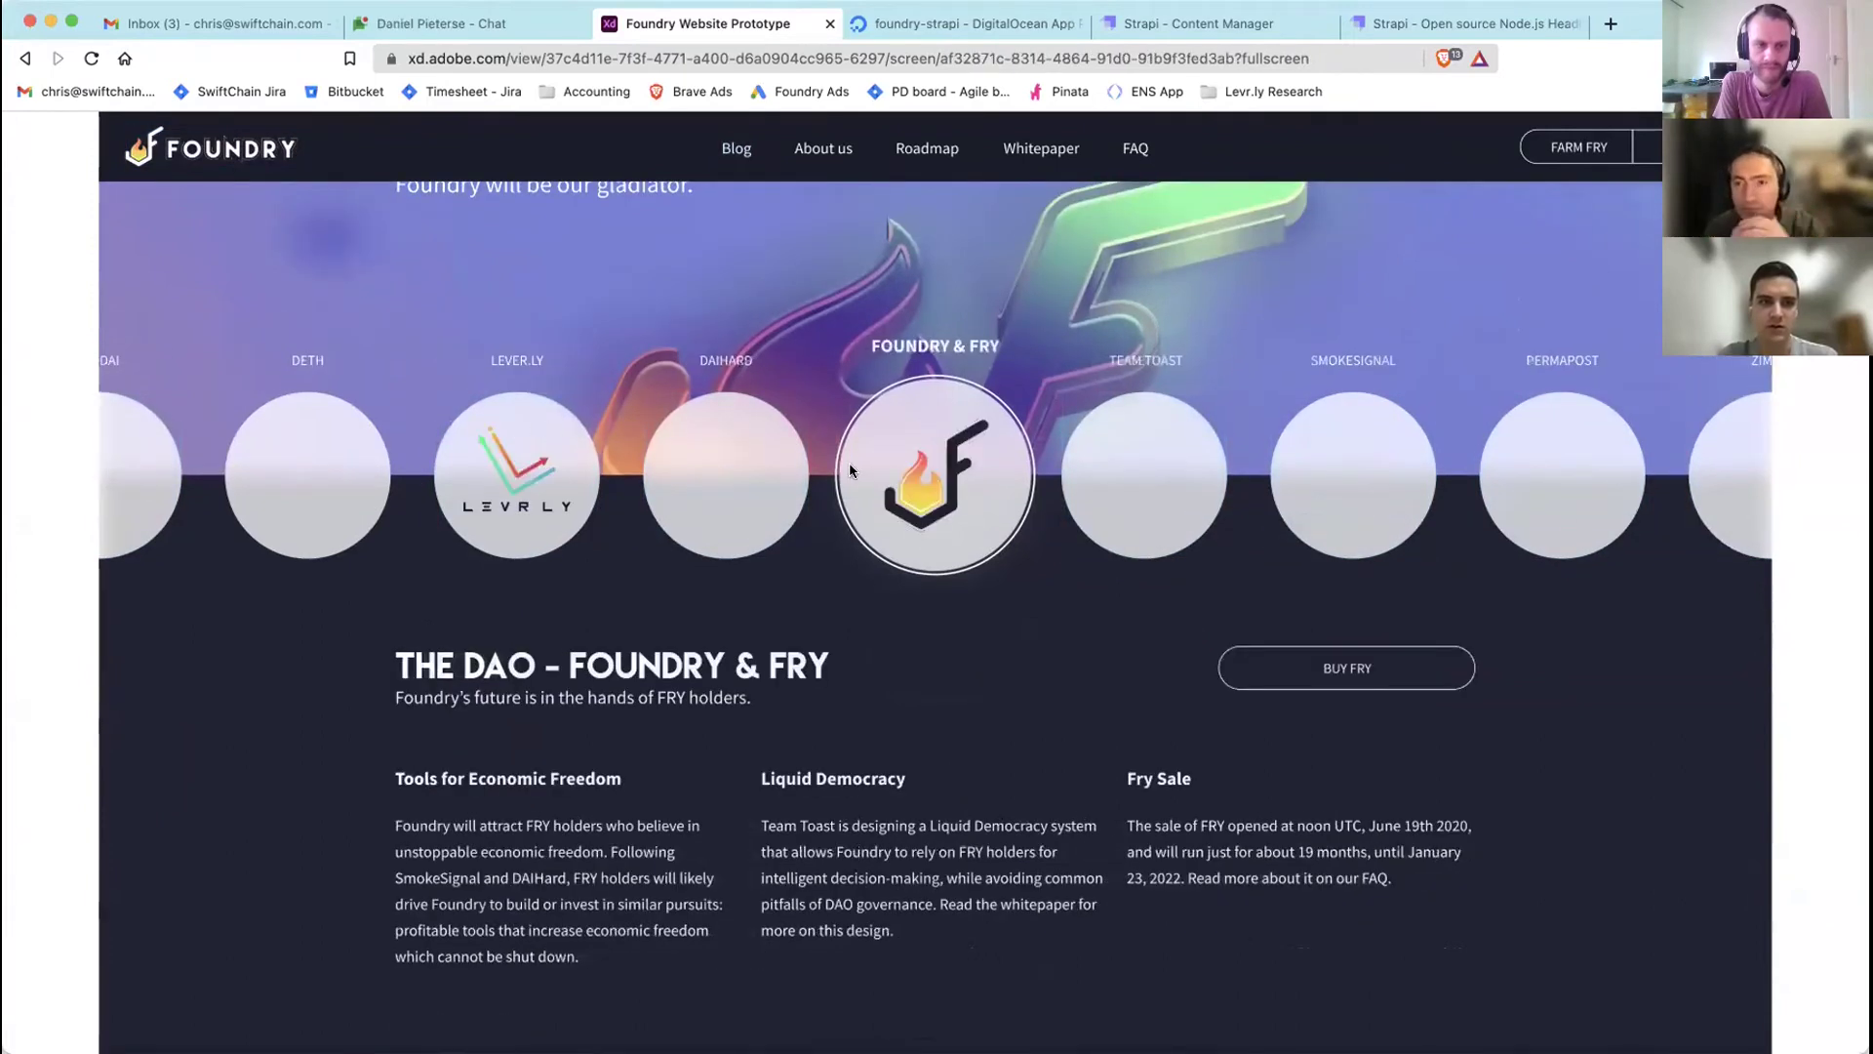
{"action": "left_click", "coordinate": [557, 491]}
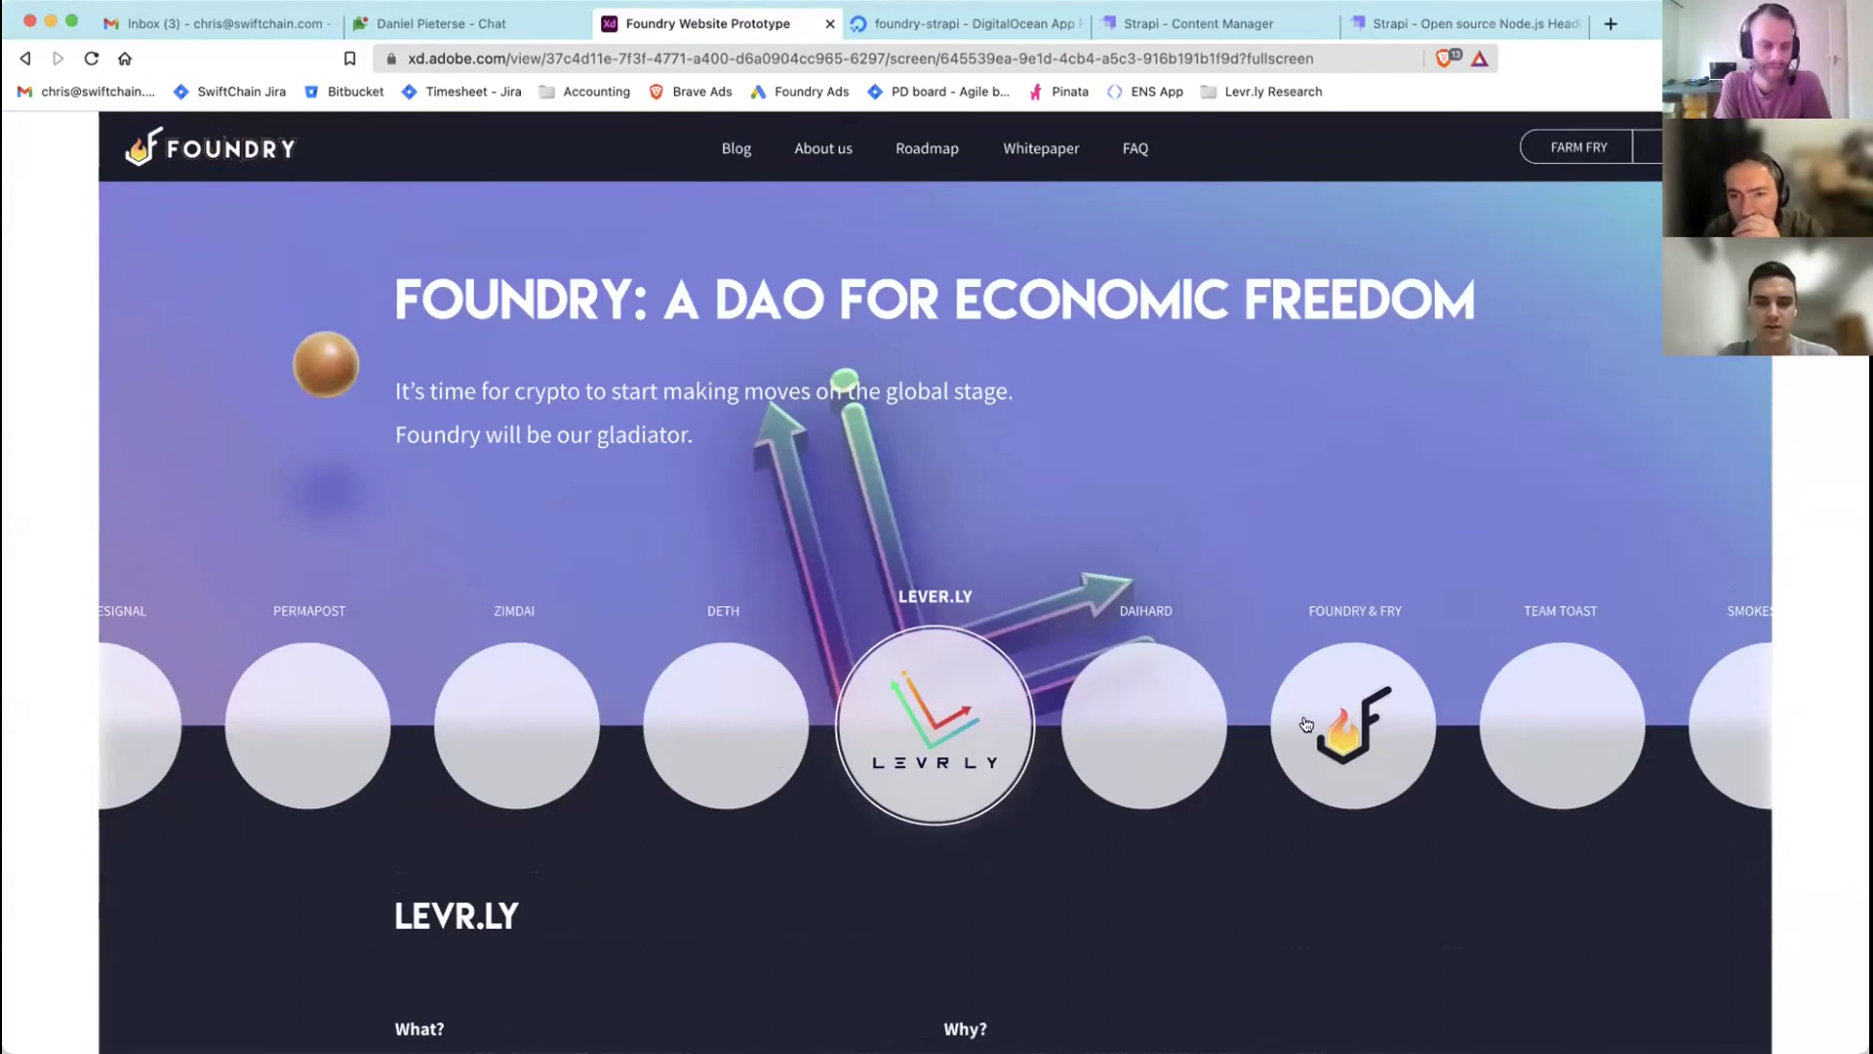
{"action": "left_click", "coordinate": [1306, 723]}
{"action": "left_click", "coordinate": [564, 760]}
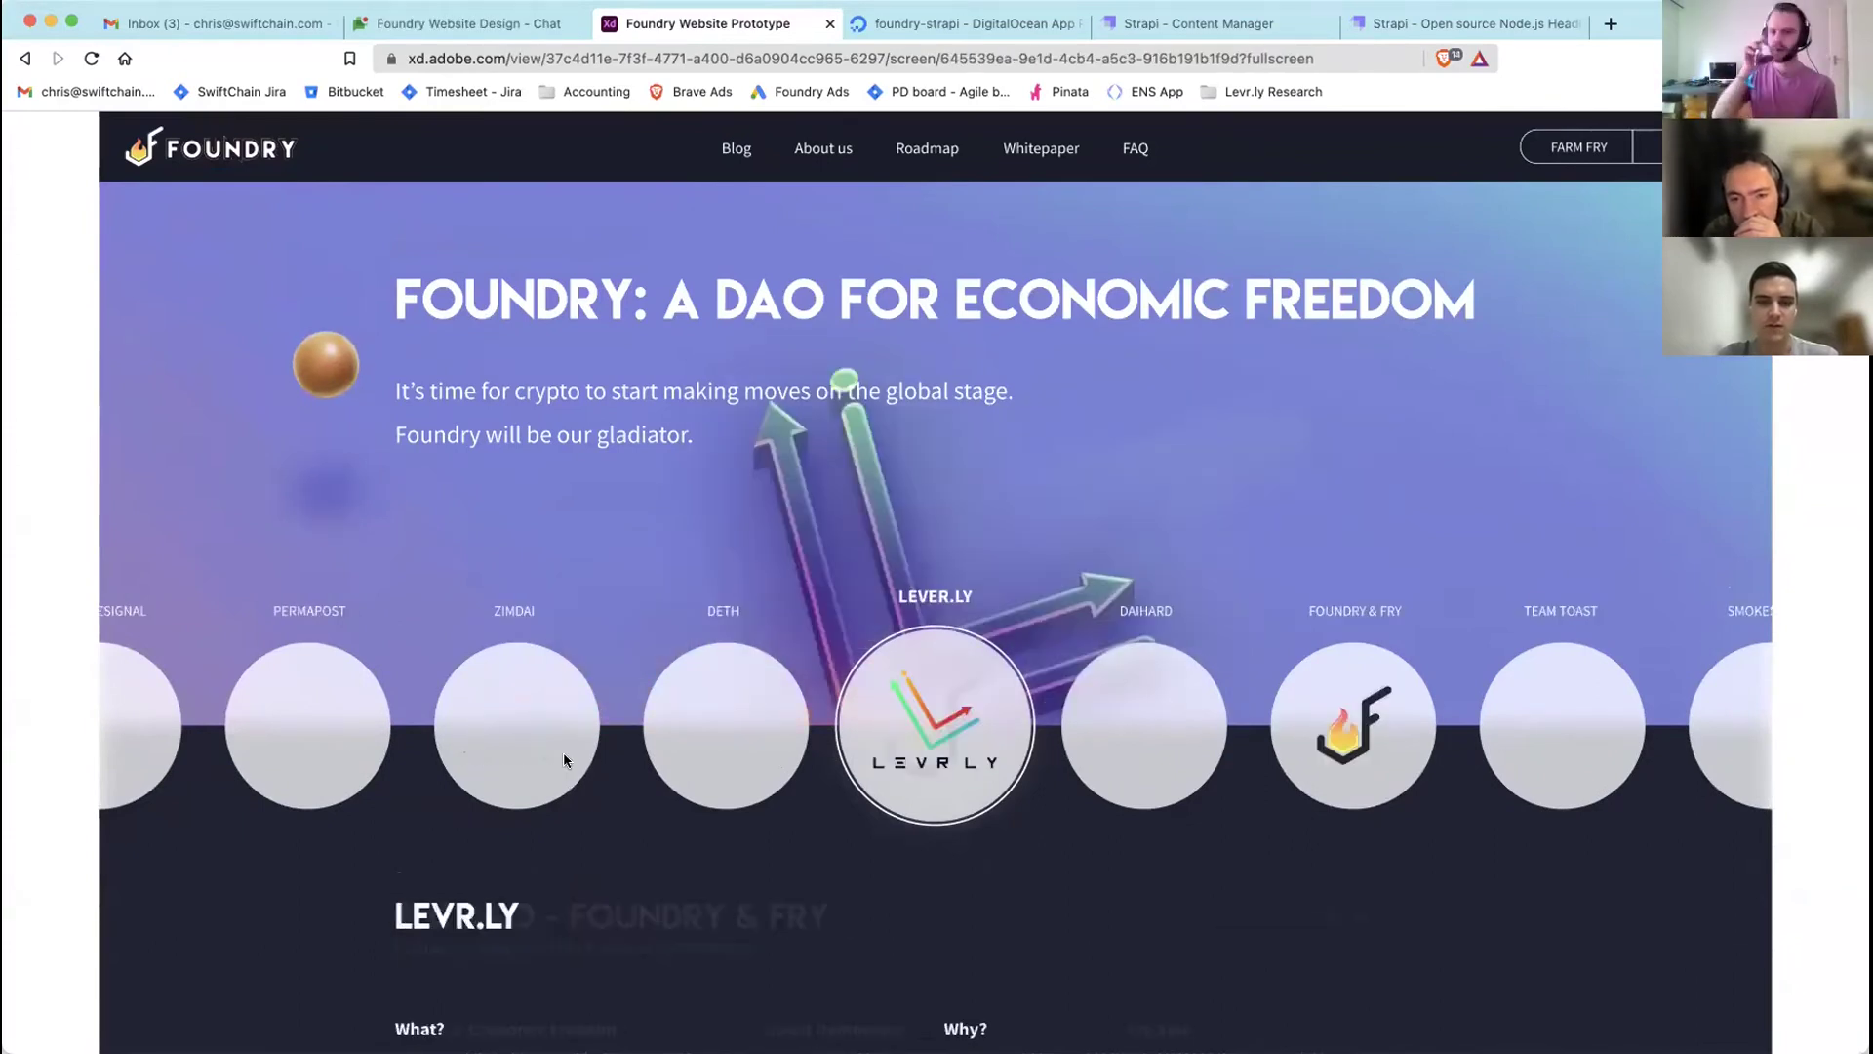
{"action": "left_click", "coordinate": [1353, 793]}
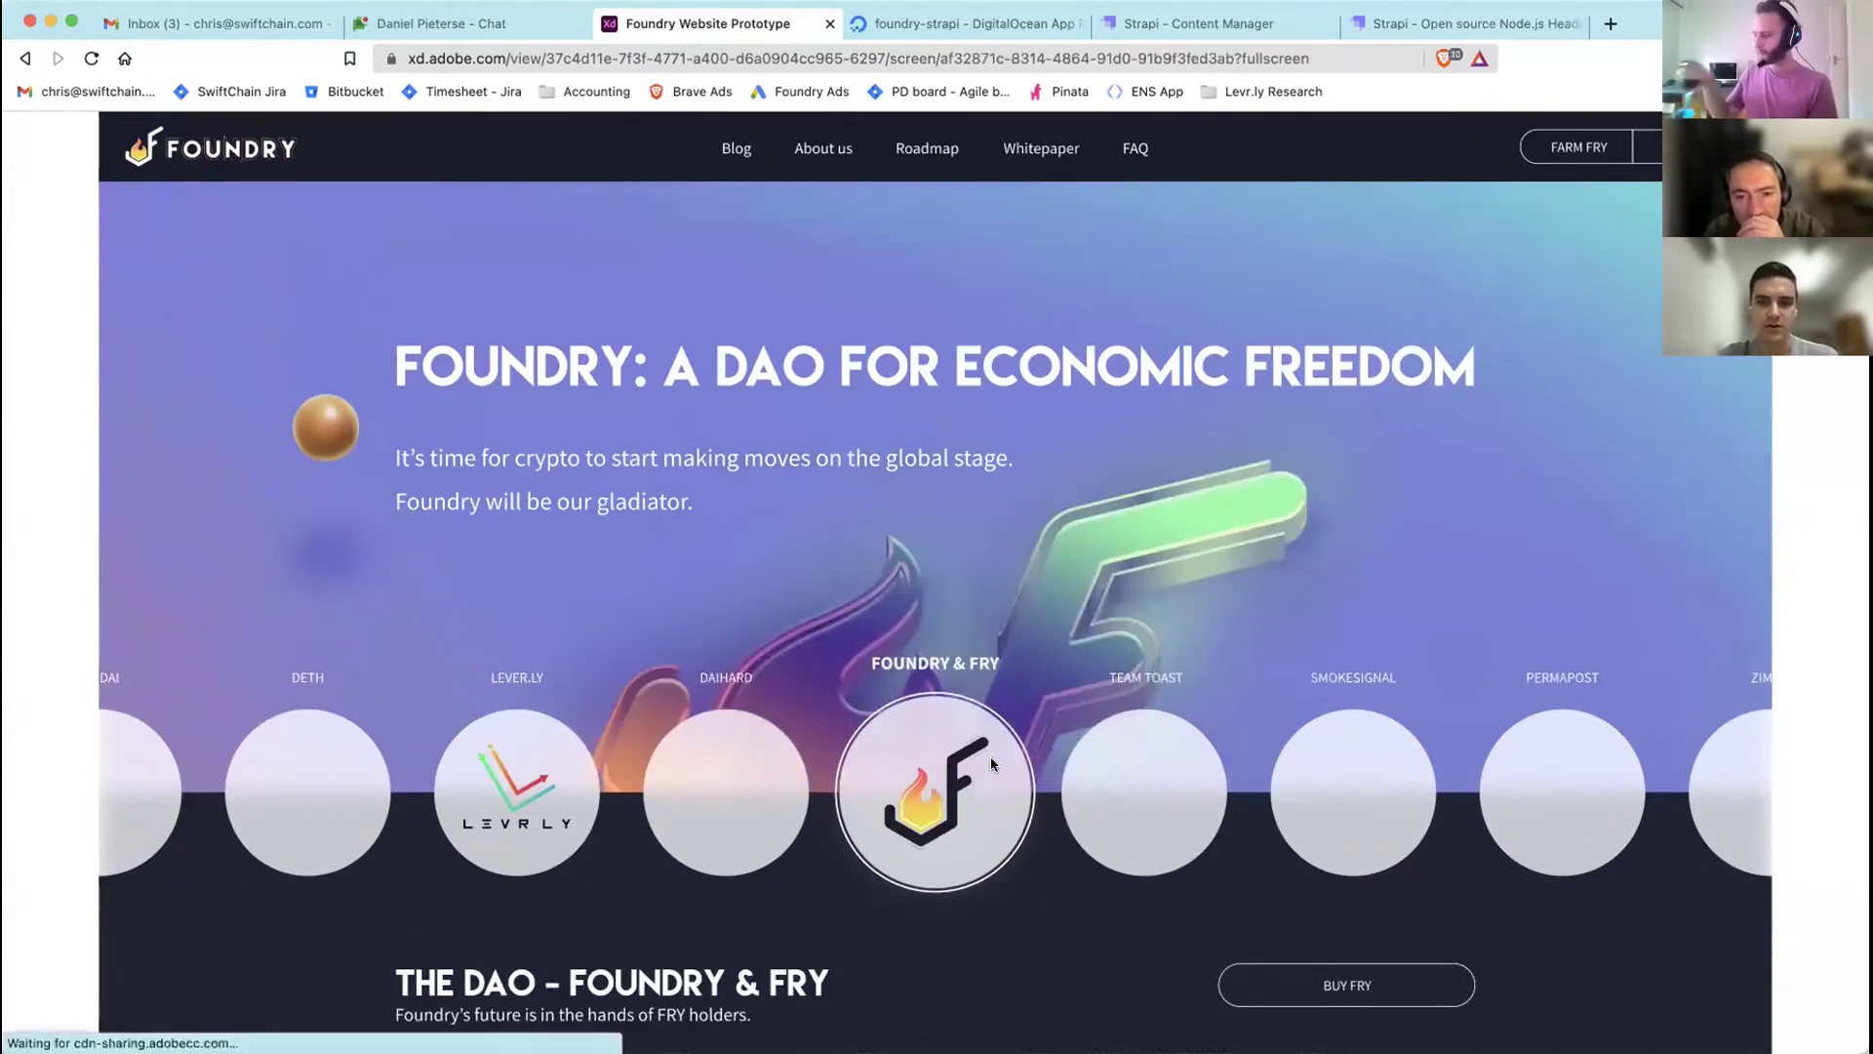
- Open the prototype's Blog page and review its header and the All Articles list down to the footer
{"action": "left_click", "coordinate": [825, 343]}
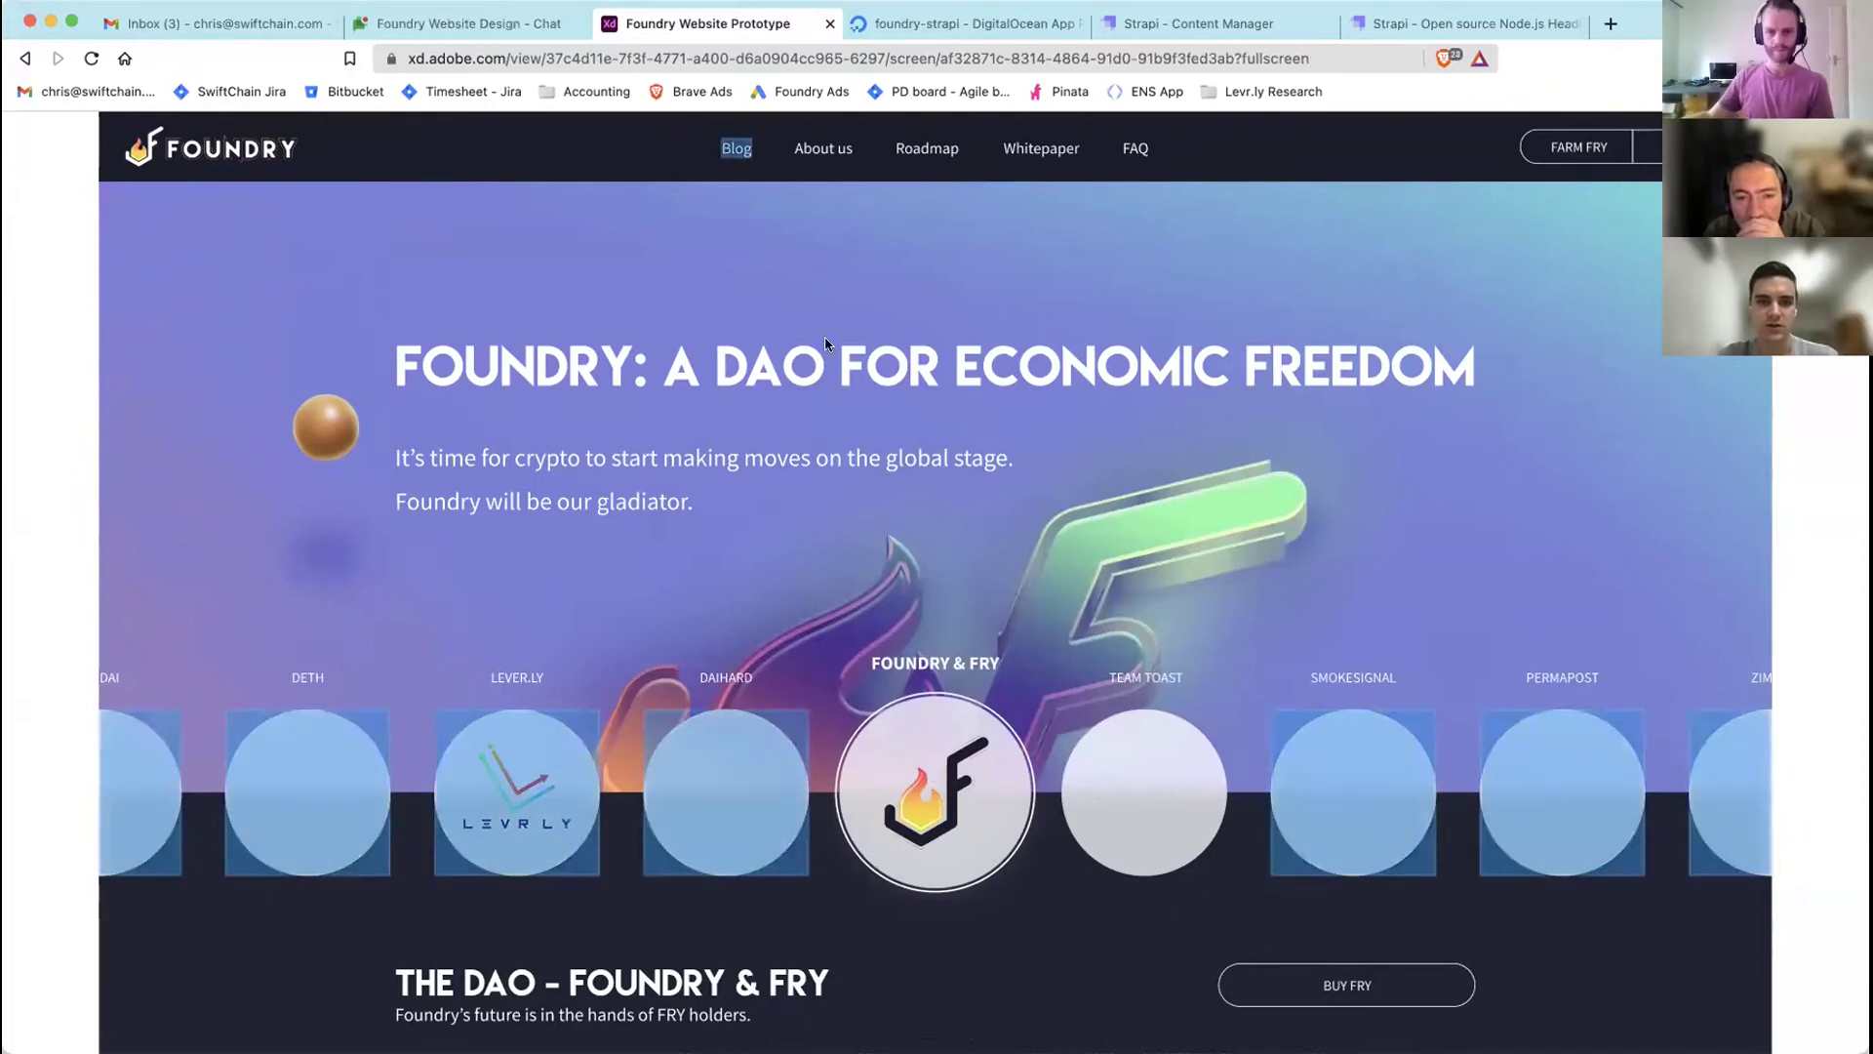
{"action": "left_click", "coordinate": [737, 149]}
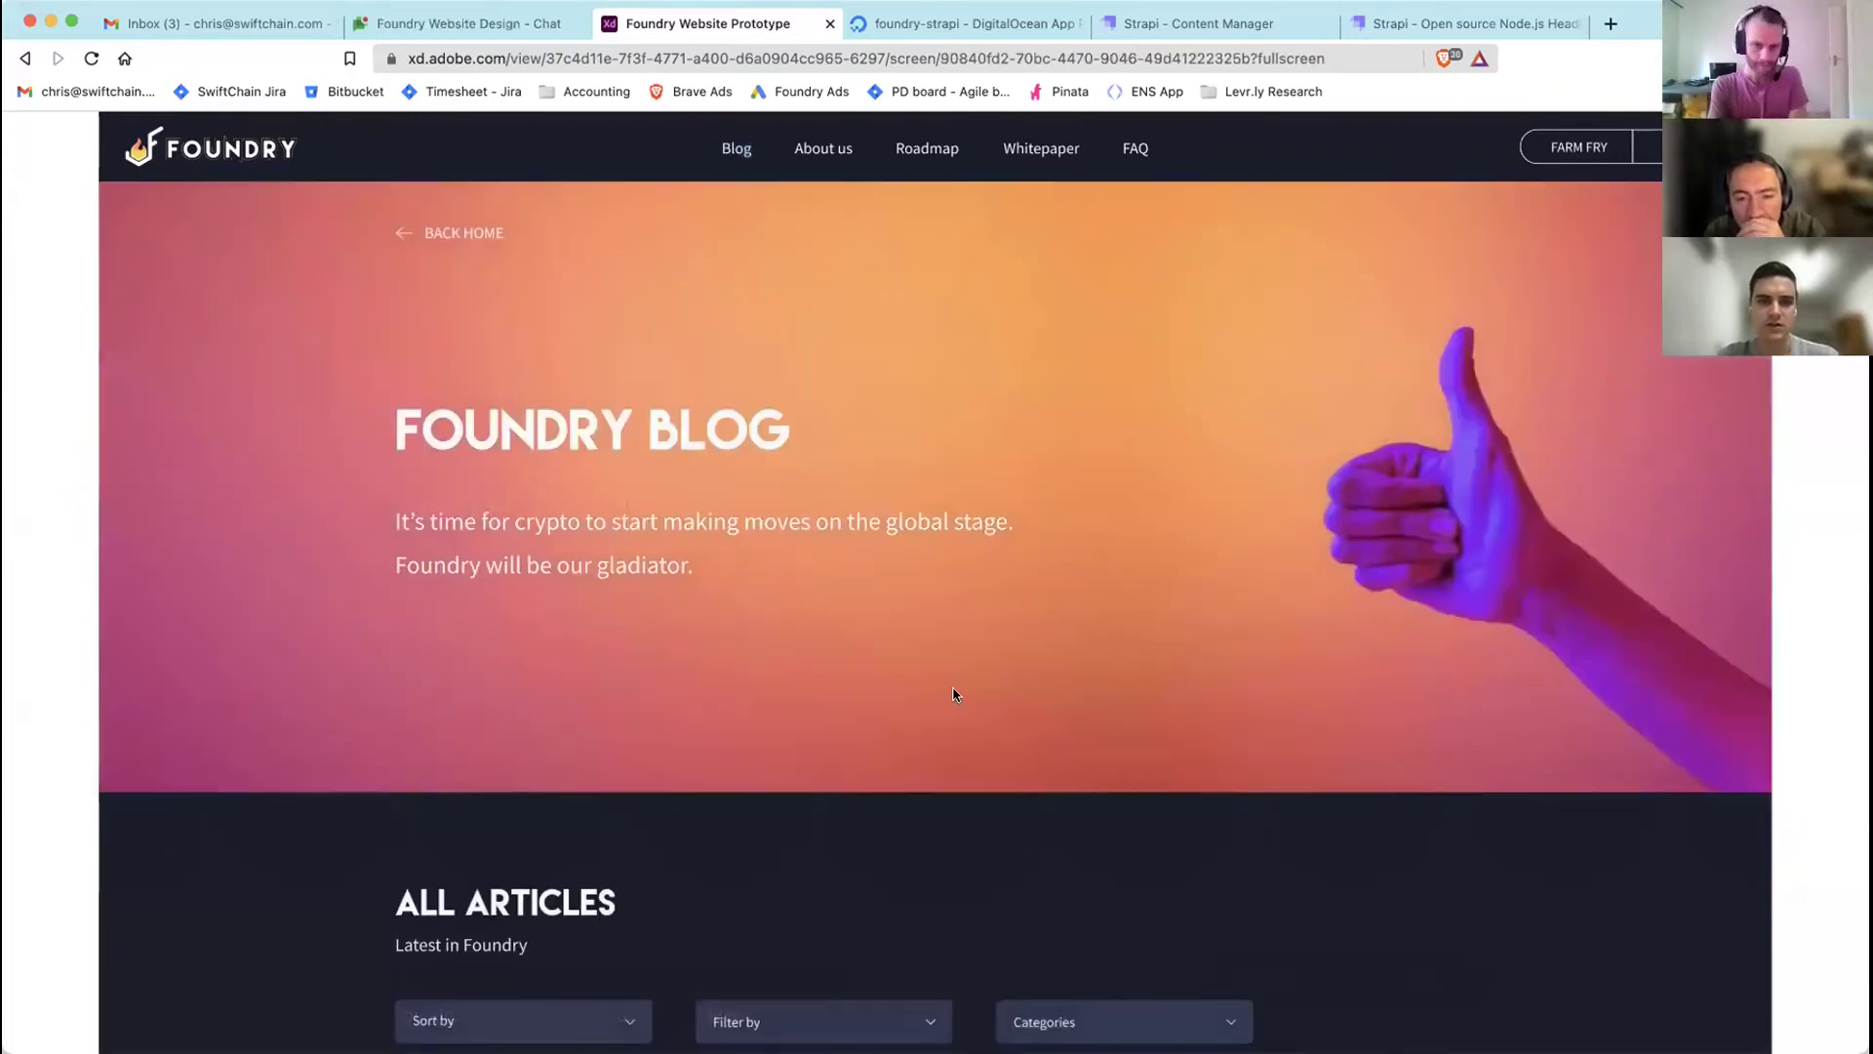
{"action": "scroll", "coordinate": [1061, 664], "scroll_direction": "down", "scroll_amount": 15}
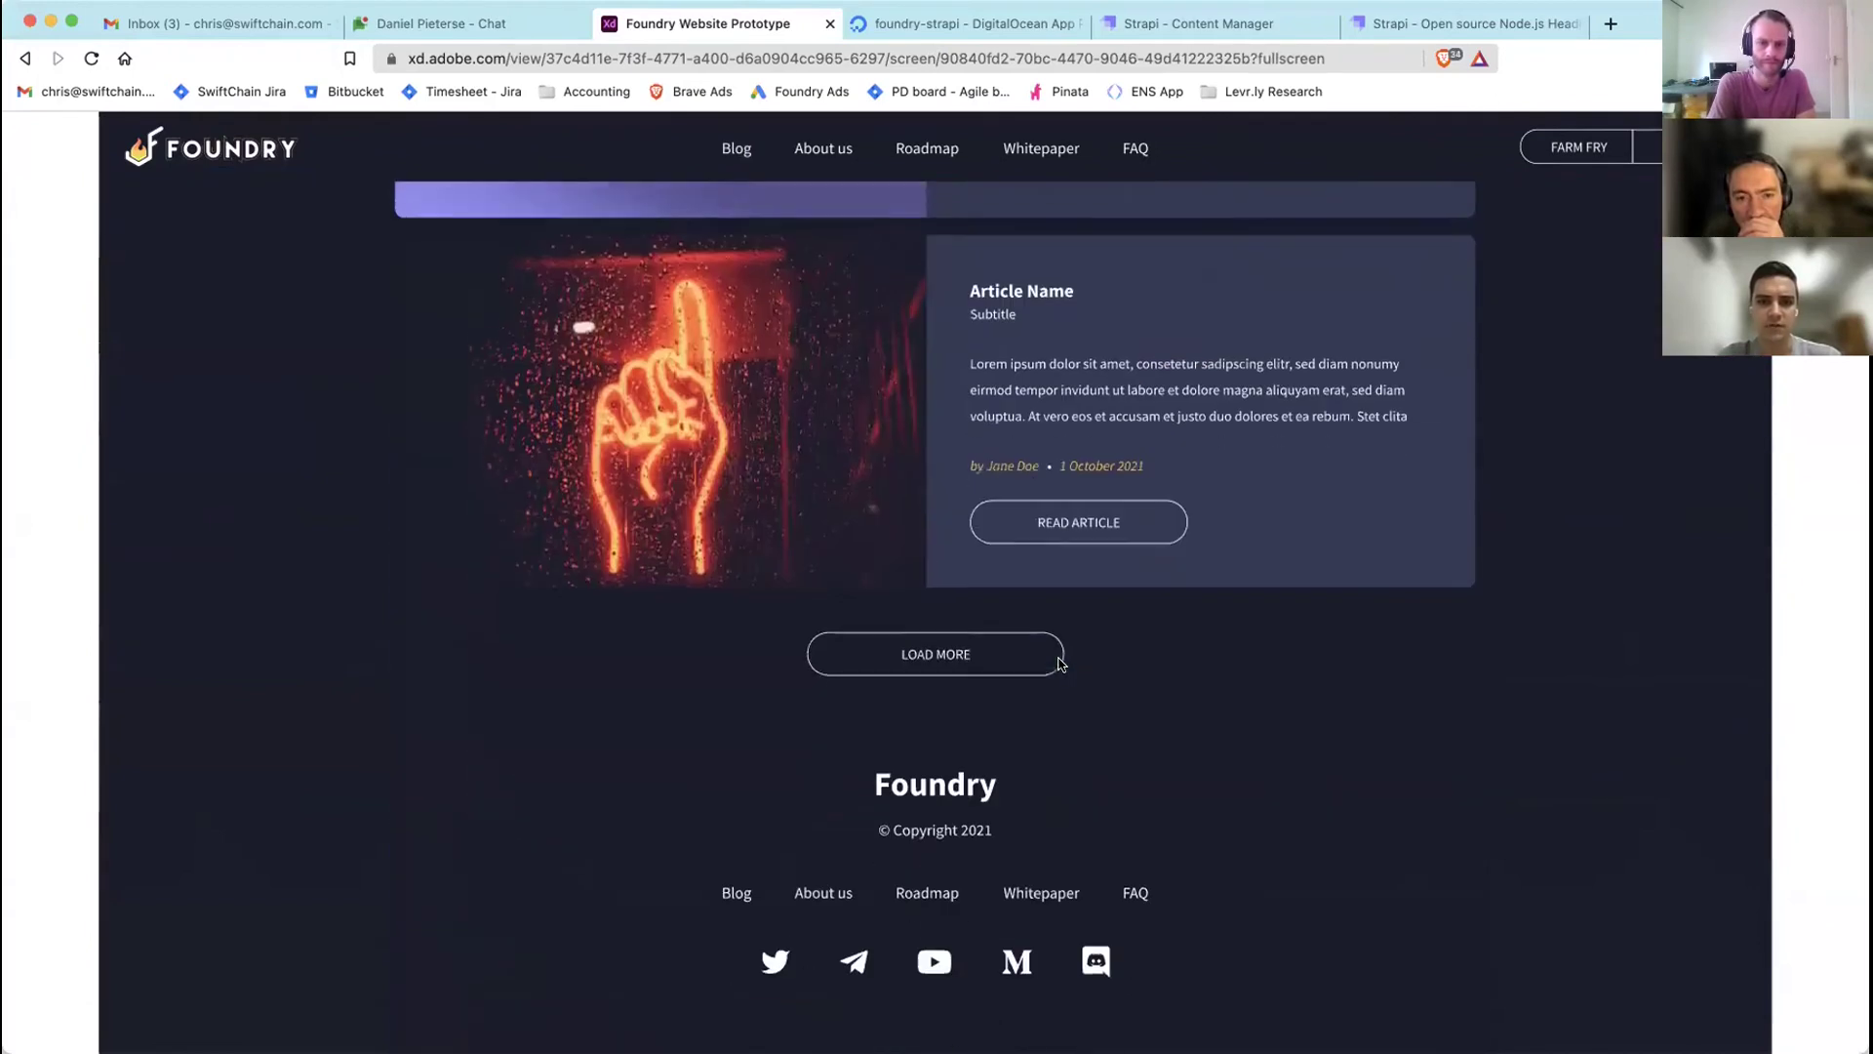
{"action": "scroll", "coordinate": [1061, 665], "scroll_direction": "up", "scroll_amount": 10}
{"action": "left_click", "coordinate": [221, 669]}
{"action": "scroll", "coordinate": [1139, 407], "scroll_direction": "up", "scroll_amount": 5}
{"action": "left_click", "coordinate": [1045, 573]}
{"action": "scroll", "coordinate": [1045, 573], "scroll_direction": "down", "scroll_amount": 8}
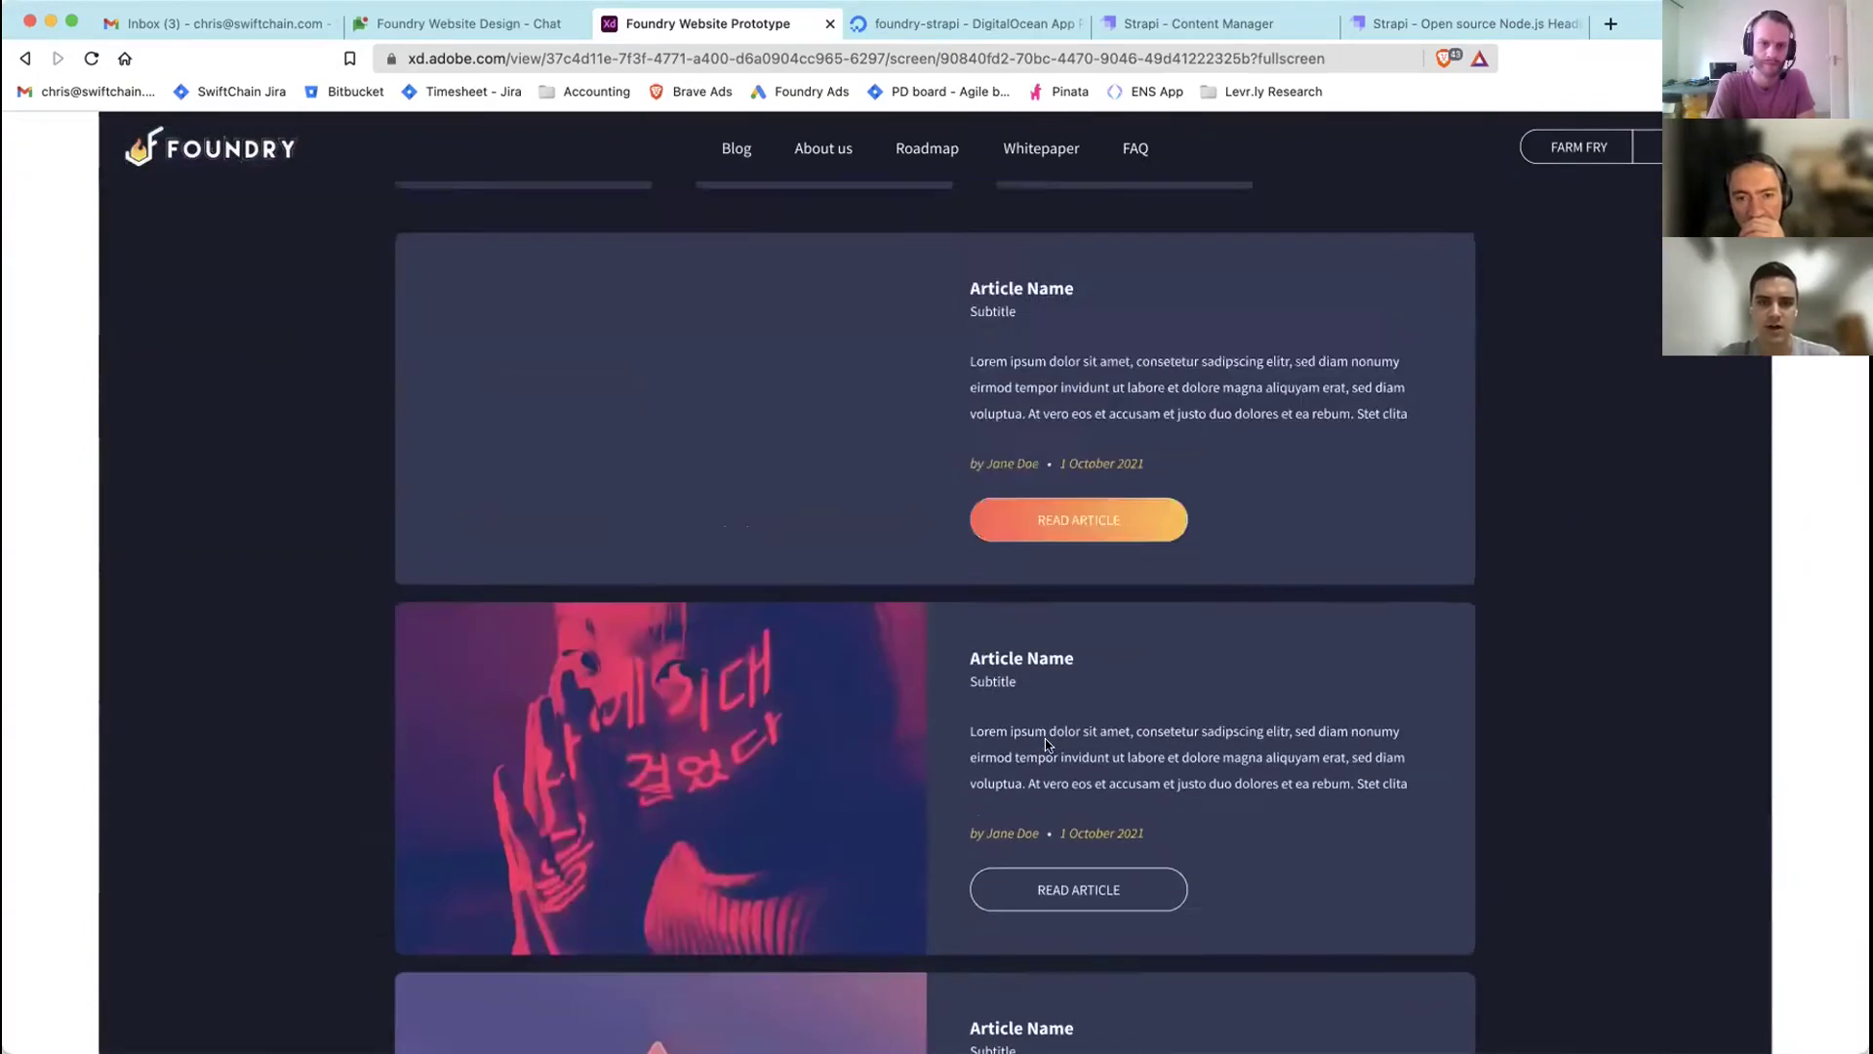
{"action": "left_click", "coordinate": [1482, 735]}
{"action": "scroll", "coordinate": [1482, 736], "scroll_direction": "down", "scroll_amount": 4}
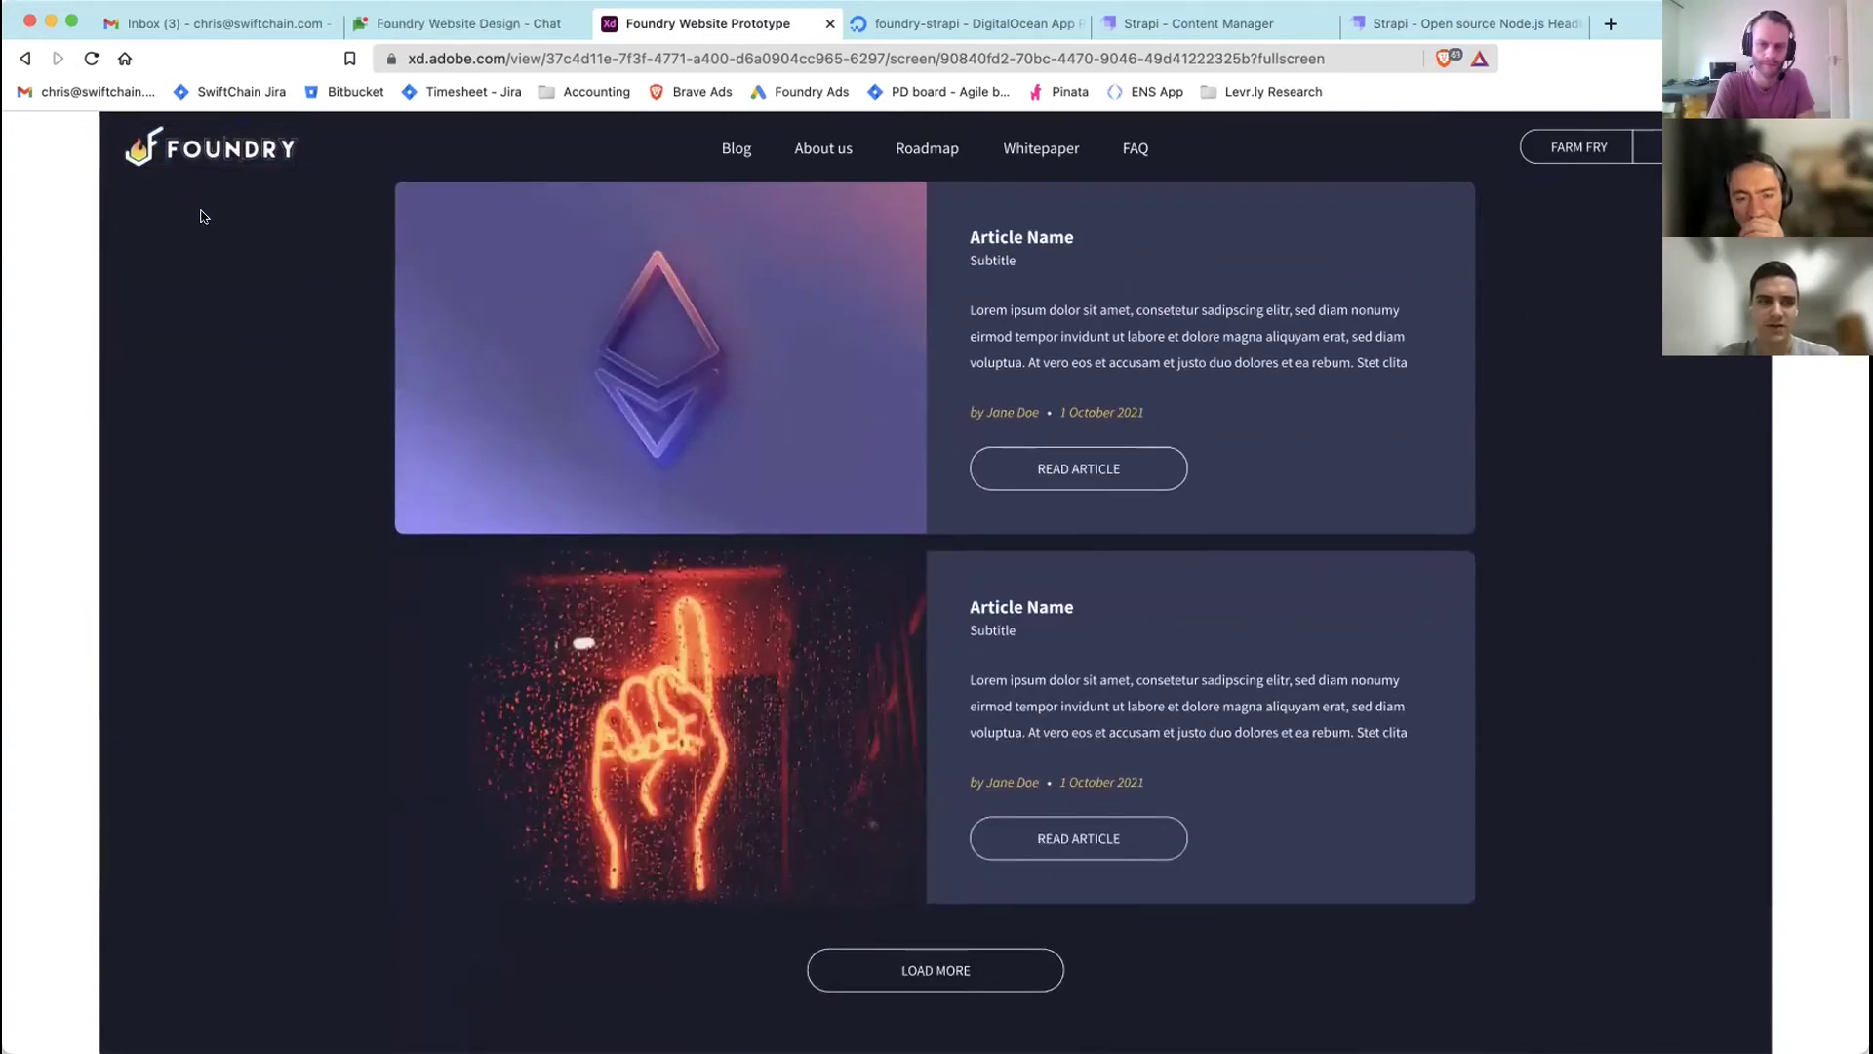
- Exit the fullscreen view, open the Foundry – Blog Post screen and review its article body, quote block and related articles
{"action": "scroll", "coordinate": [202, 215], "scroll_direction": "up", "scroll_amount": 12}
{"action": "key", "text": "Escape"}
{"action": "left_click", "coordinate": [167, 137]}
{"action": "left_click", "coordinate": [832, 401]}
{"action": "scroll", "coordinate": [917, 722], "scroll_direction": "down", "scroll_amount": 20}
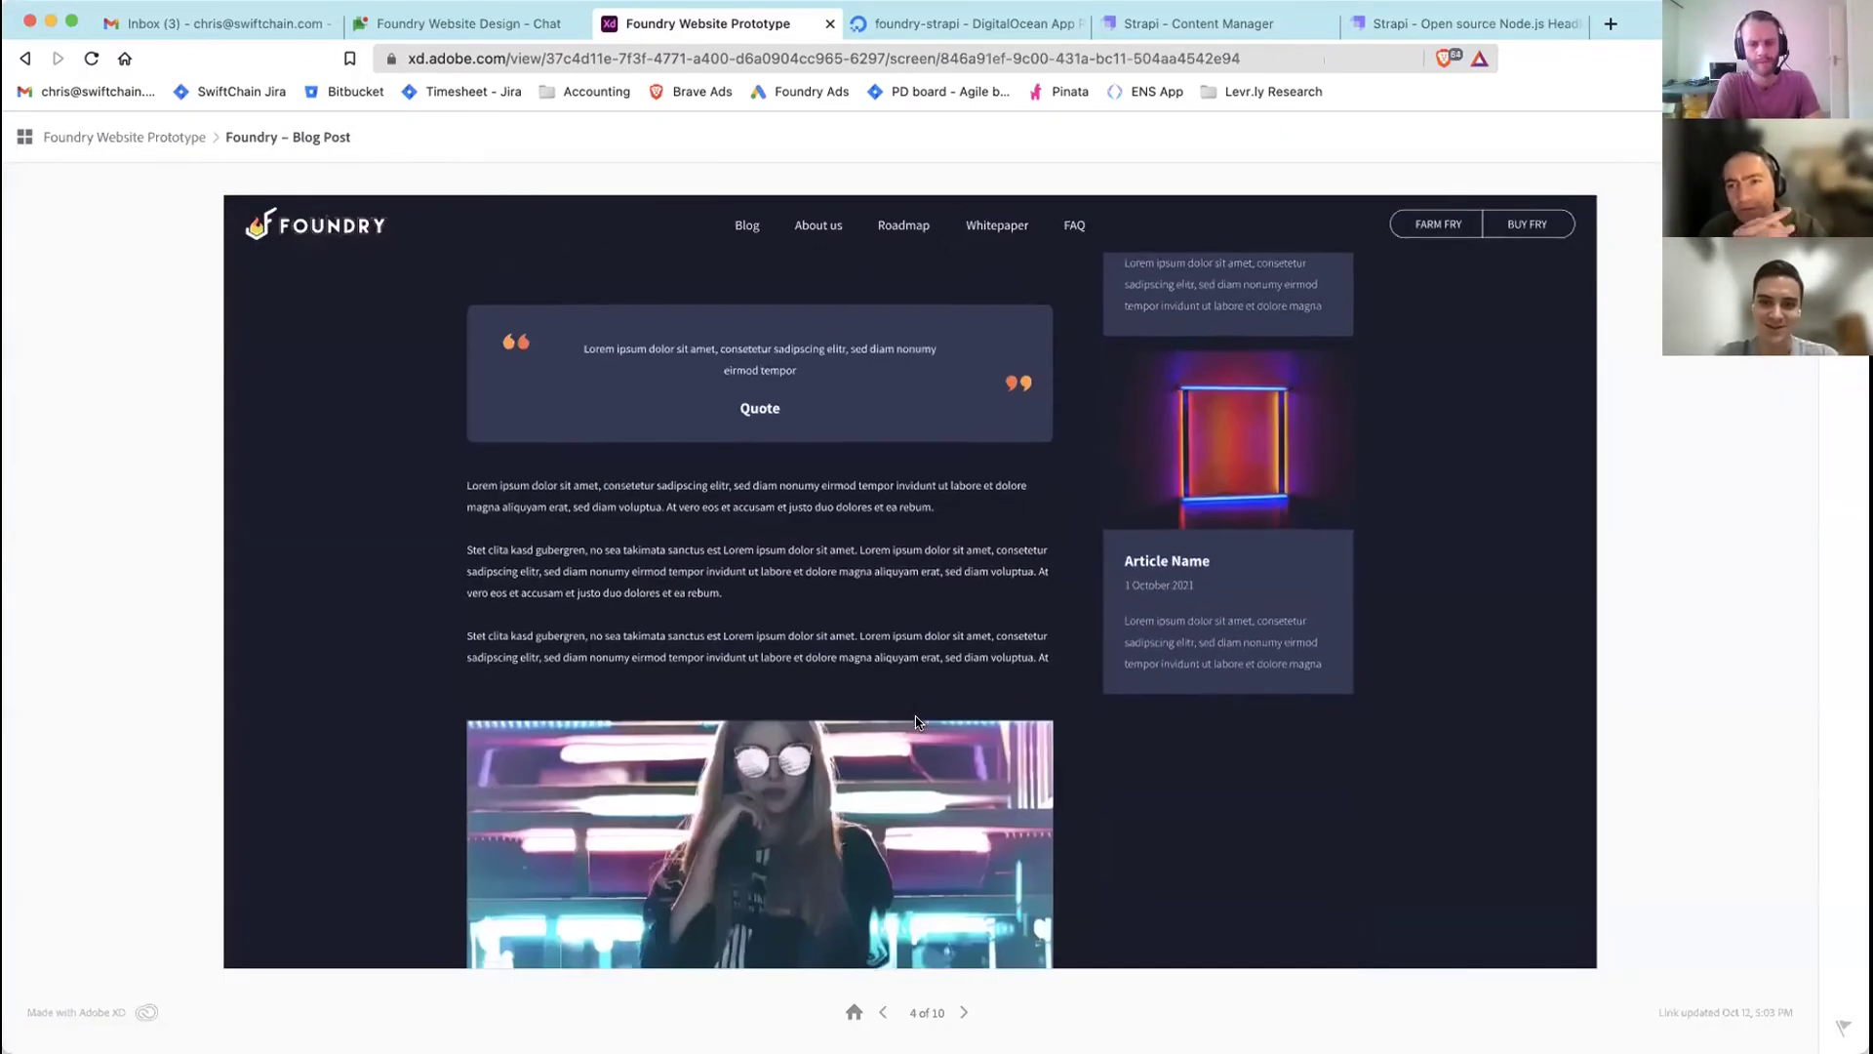
{"action": "scroll", "coordinate": [917, 722], "scroll_direction": "up", "scroll_amount": 20}
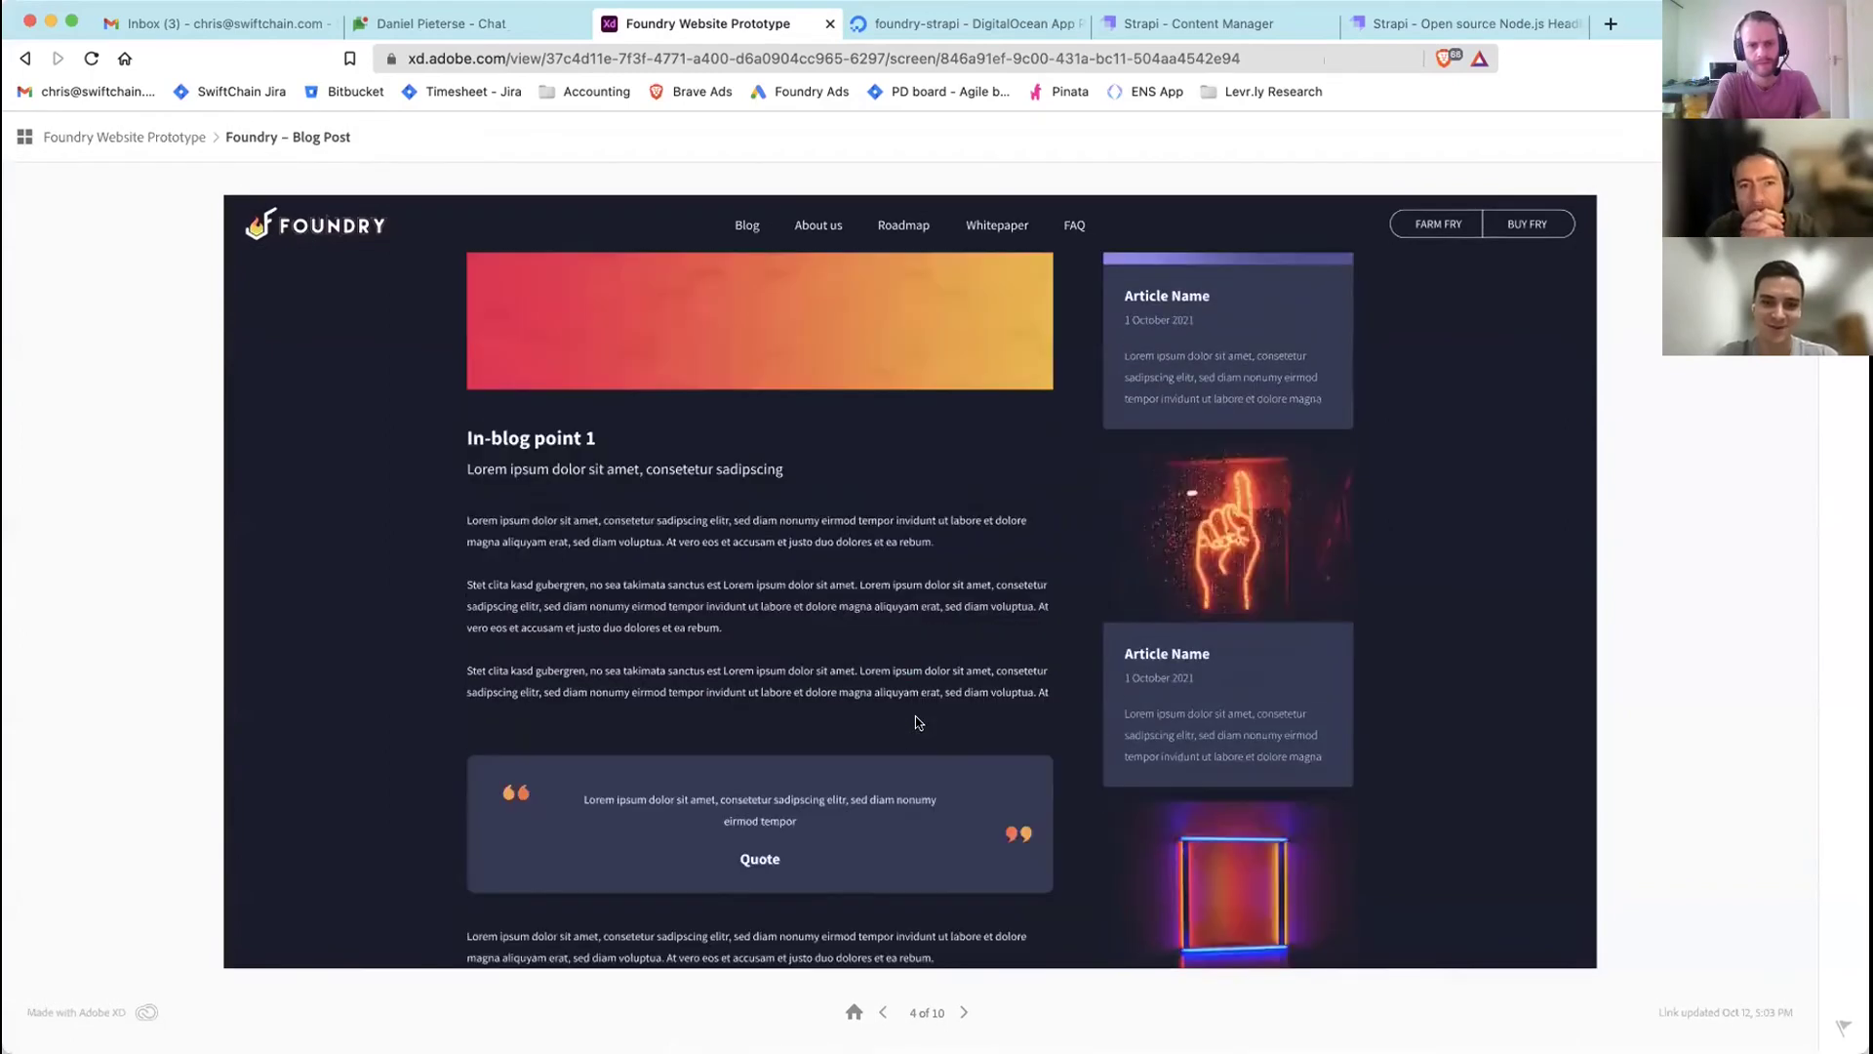
{"action": "scroll", "coordinate": [587, 487], "scroll_direction": "down", "scroll_amount": 10}
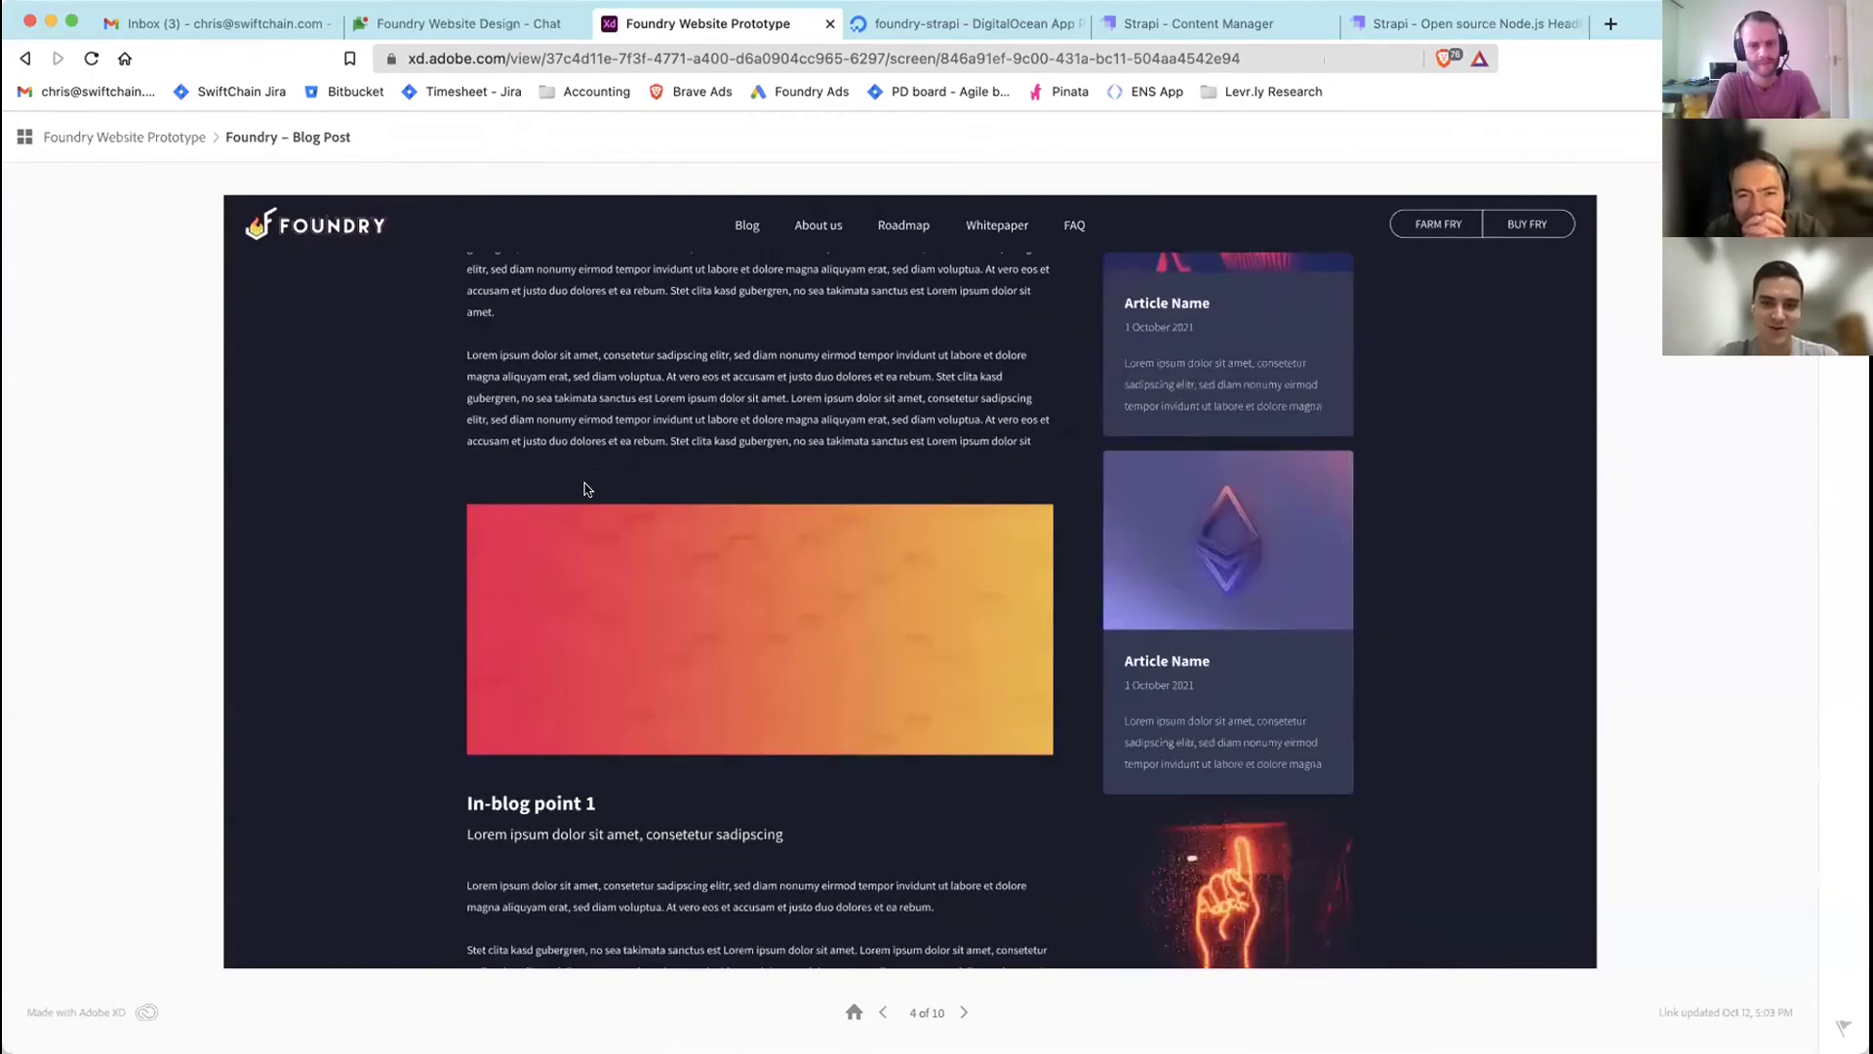
{"action": "scroll", "coordinate": [585, 488], "scroll_direction": "down", "scroll_amount": 10}
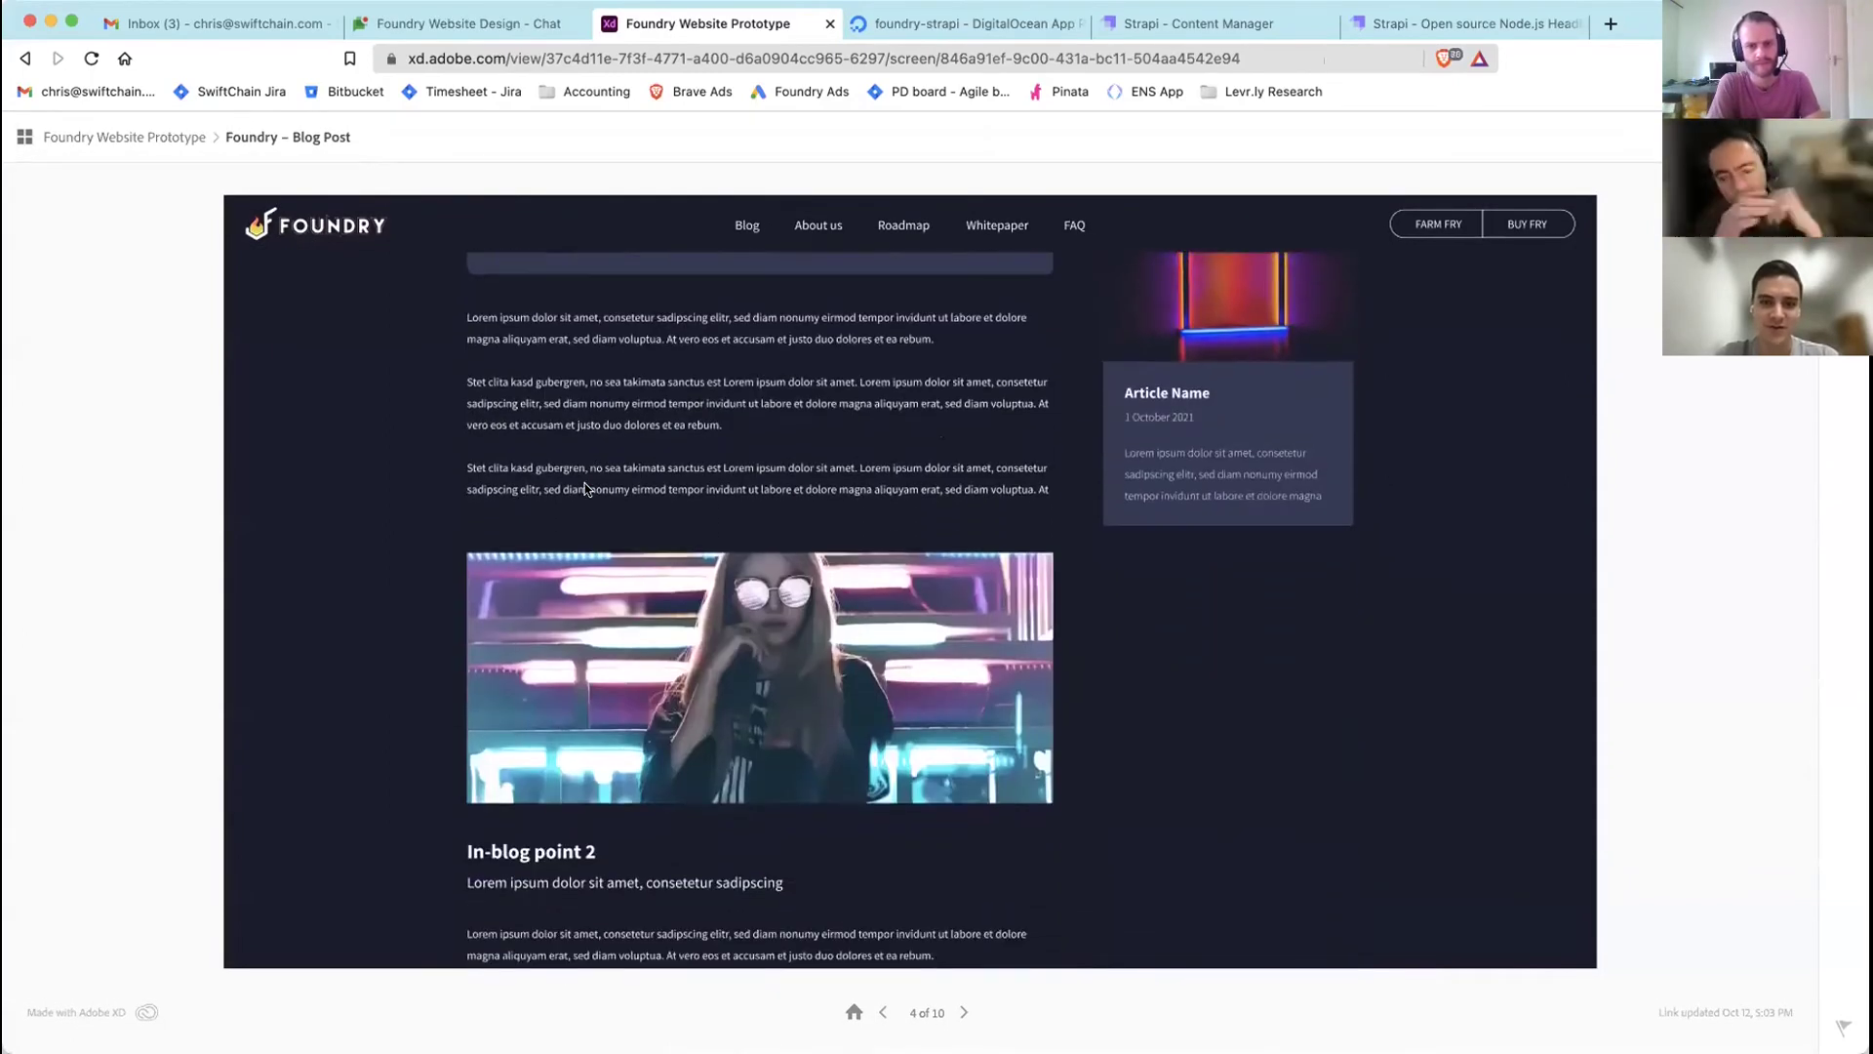
{"action": "scroll", "coordinate": [585, 488], "scroll_direction": "up", "scroll_amount": 18}
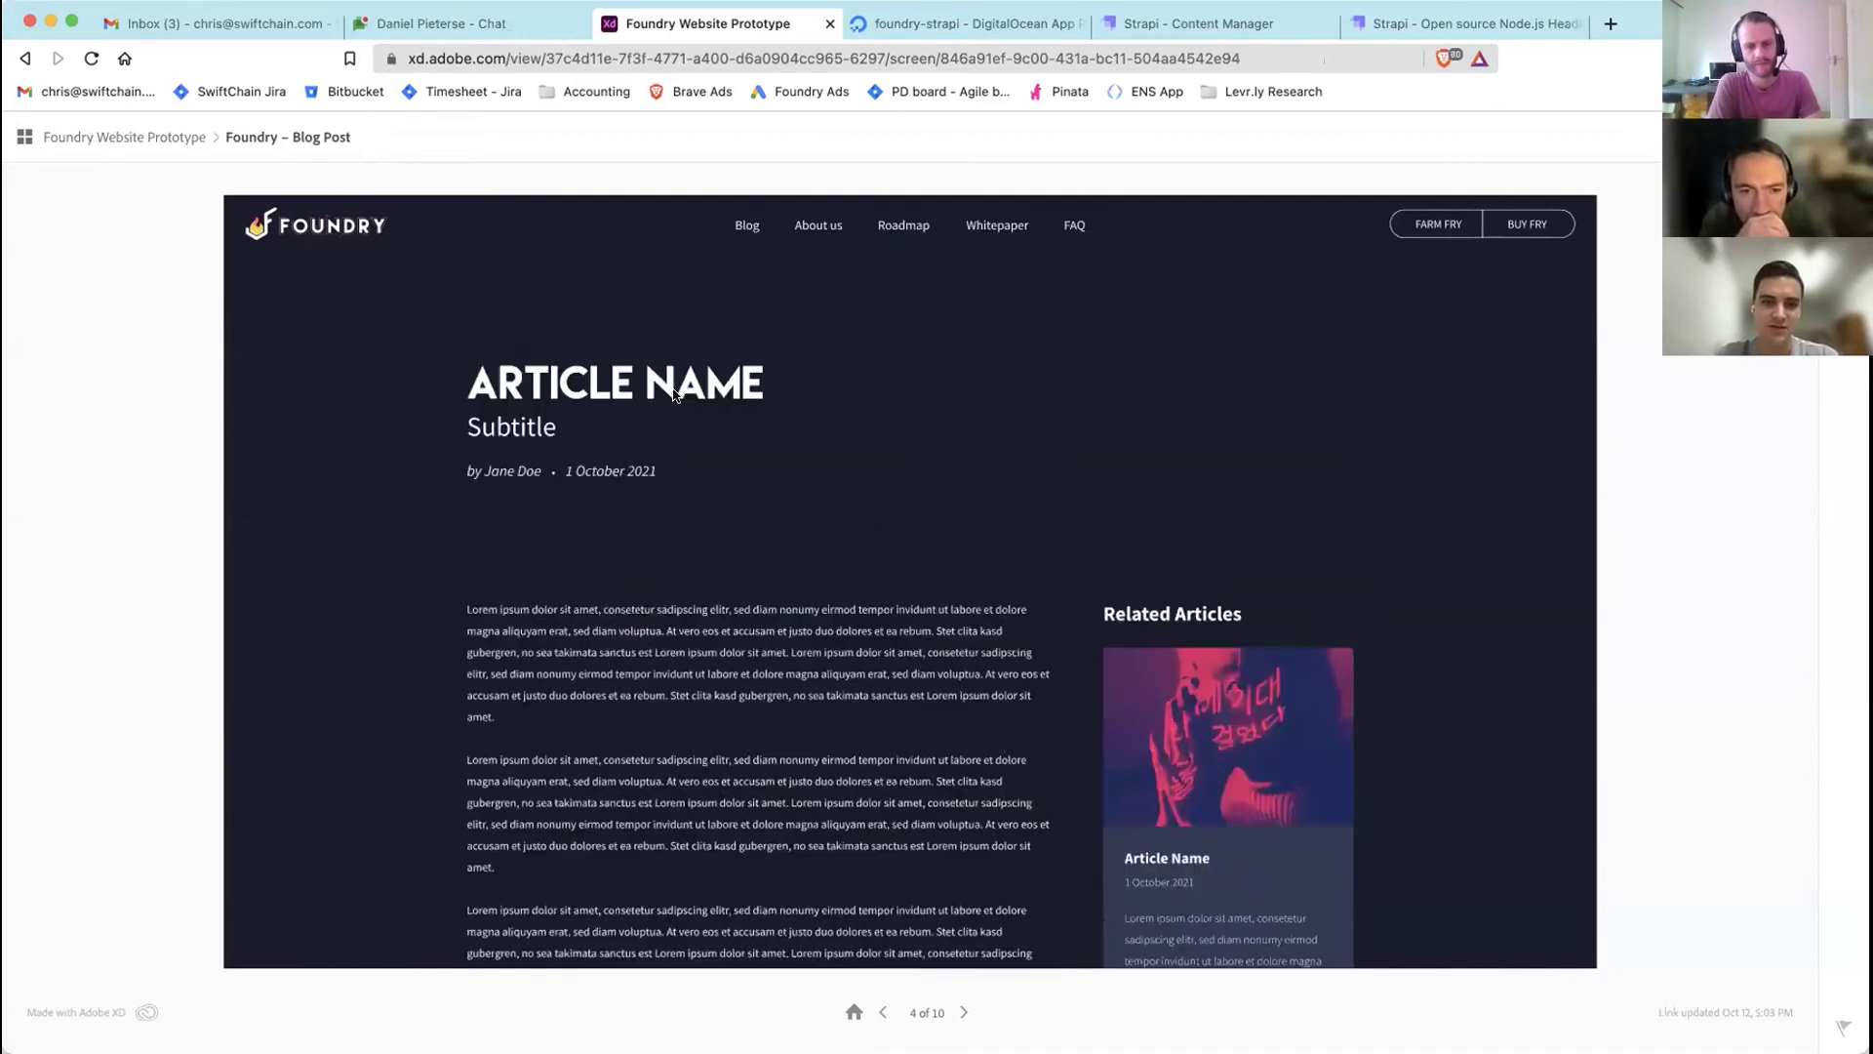
{"action": "left_click", "coordinate": [182, 142]}
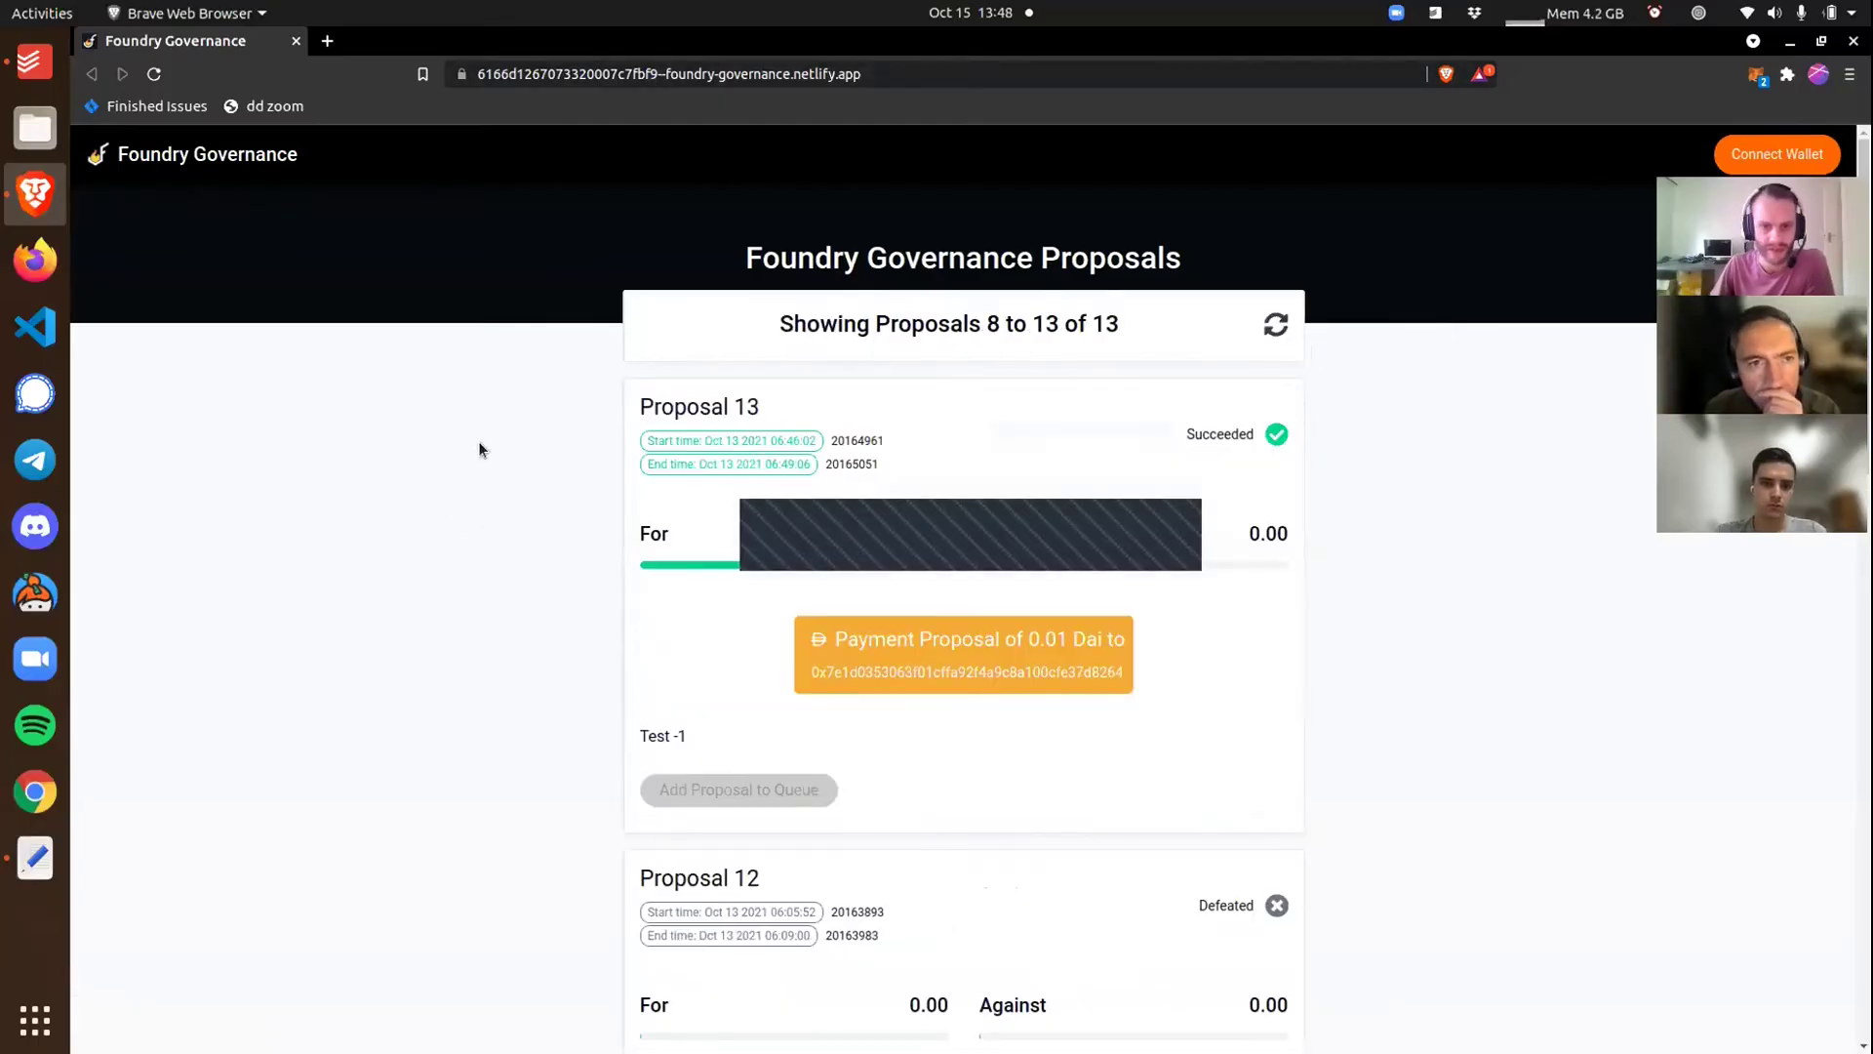
- Examine the newest proposals in the Foundry Governance app, from Proposal 13 down to Proposal 9
{"action": "scroll", "coordinate": [476, 527], "scroll_direction": "down", "scroll_amount": 20}
{"action": "scroll", "coordinate": [1442, 819], "scroll_direction": "up", "scroll_amount": 20}
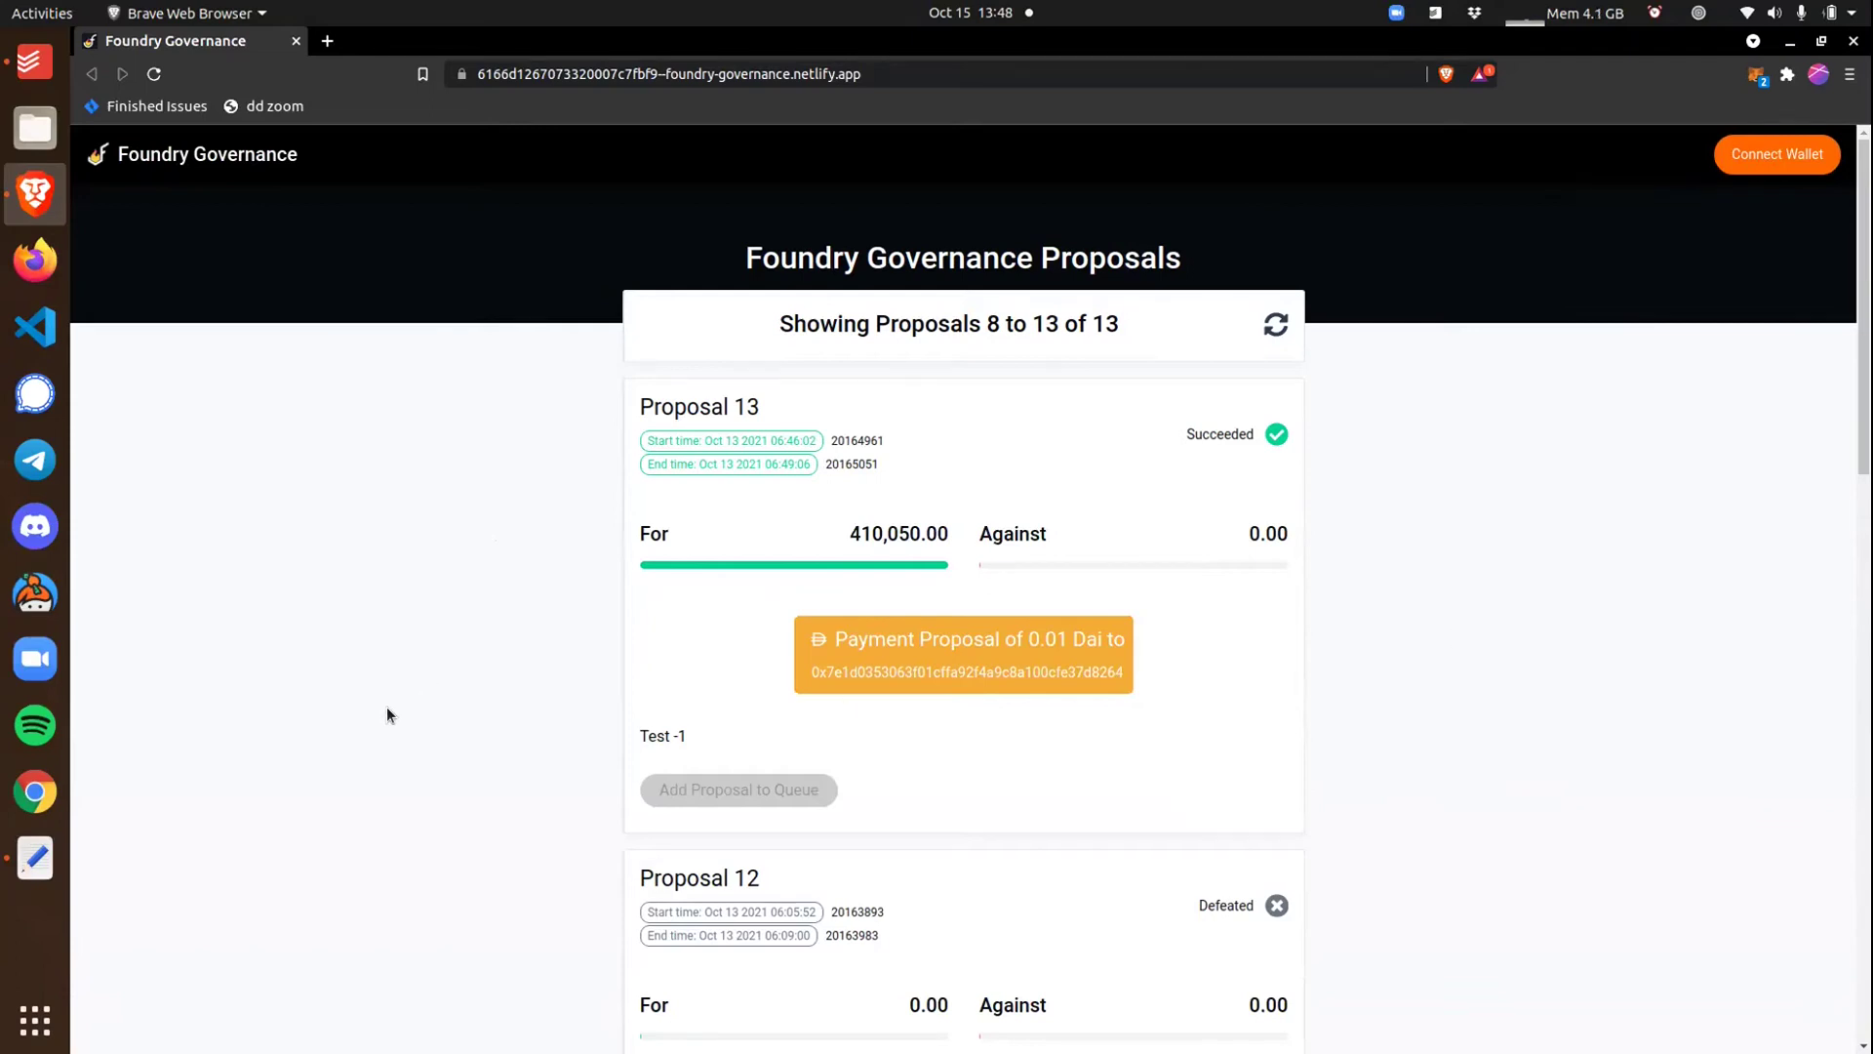
{"action": "scroll", "coordinate": [389, 710], "scroll_direction": "down", "scroll_amount": 6}
{"action": "scroll", "coordinate": [386, 702], "scroll_direction": "up", "scroll_amount": 6}
{"action": "scroll", "coordinate": [391, 710], "scroll_direction": "down", "scroll_amount": 15}
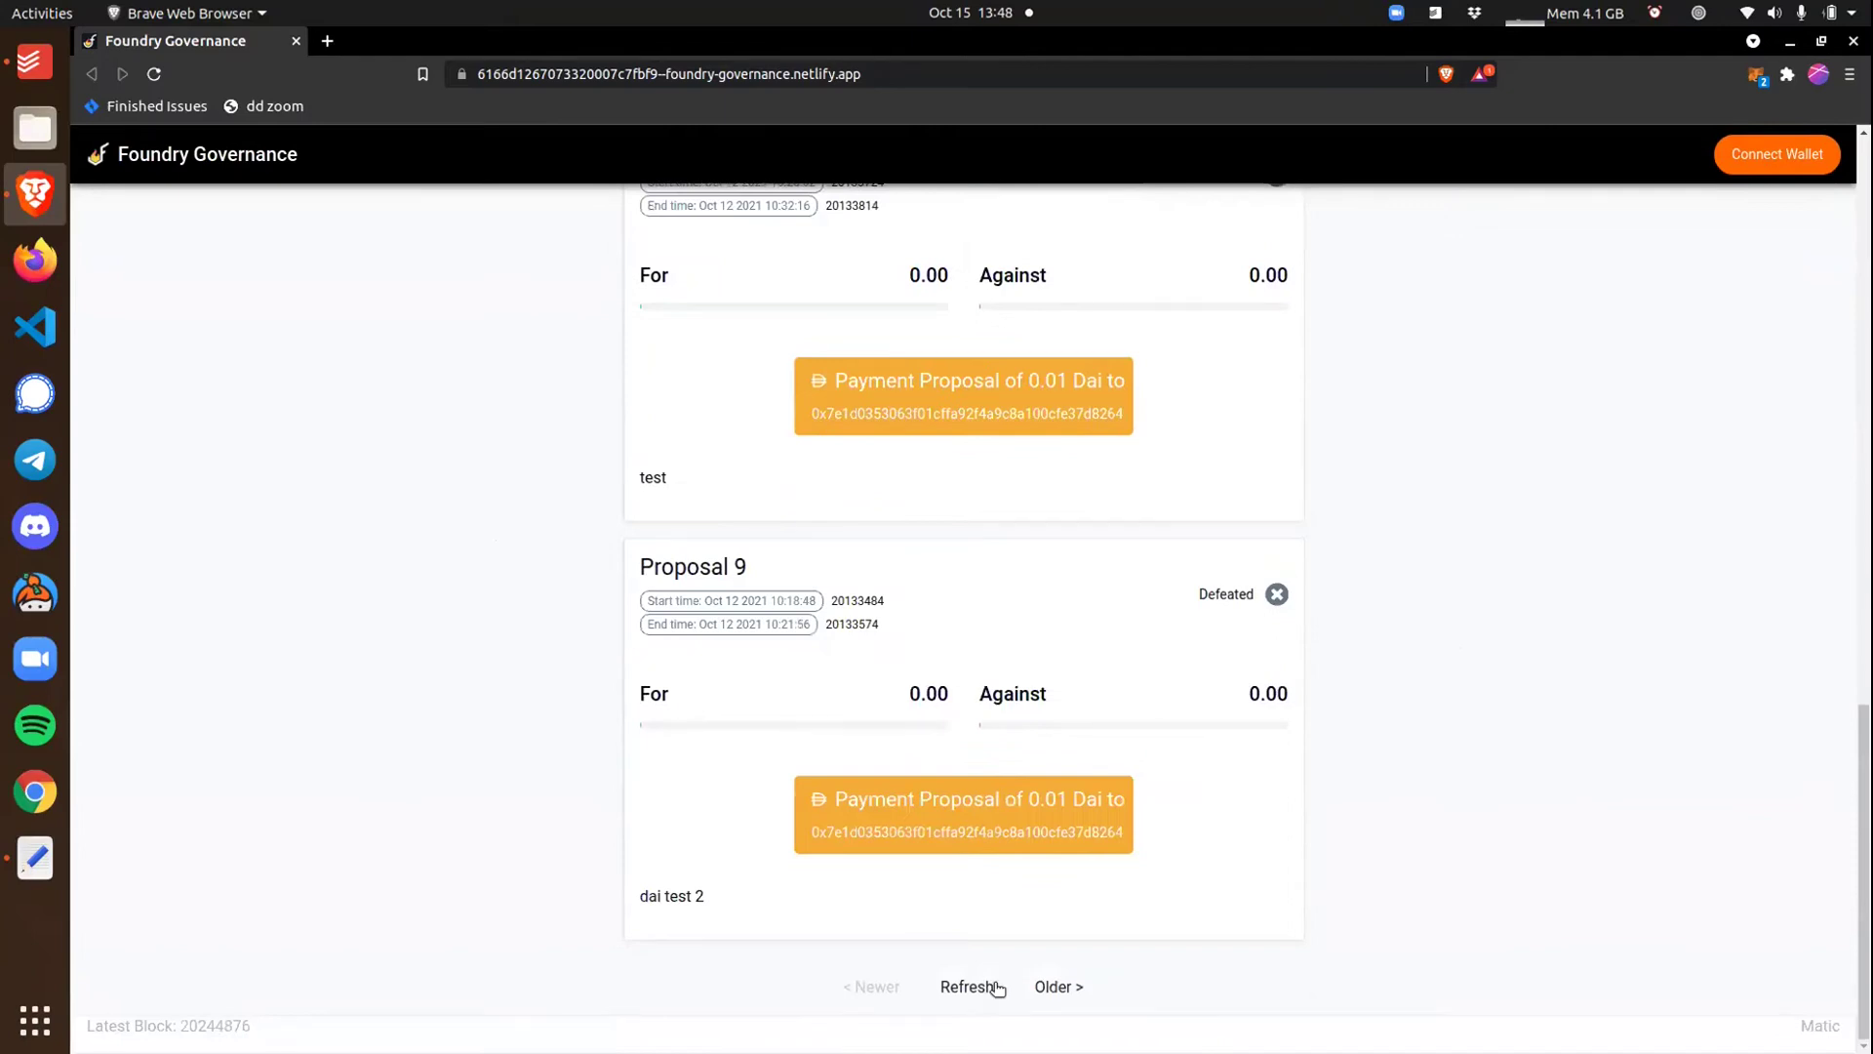
- Page through the two older sets of governance proposals and refresh the proposals list
{"action": "left_click", "coordinate": [1039, 987]}
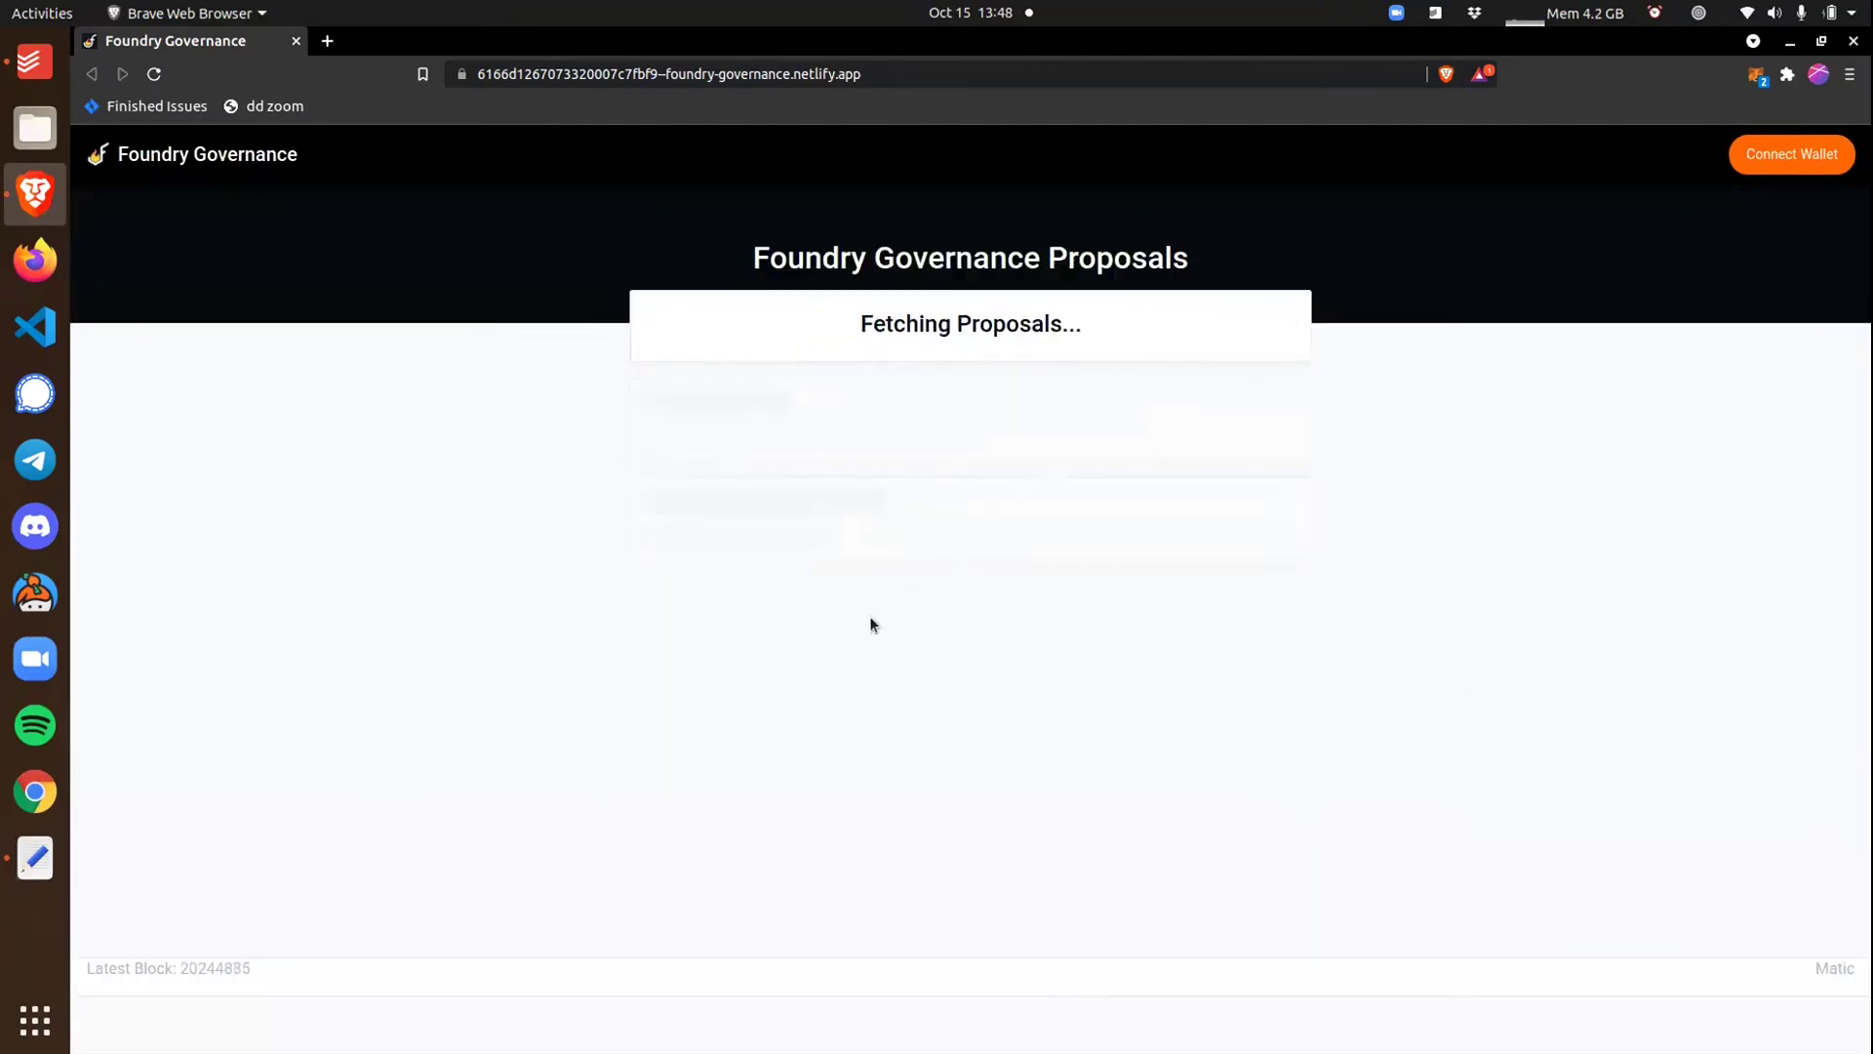
{"action": "scroll", "coordinate": [457, 583], "scroll_direction": "down", "scroll_amount": 3}
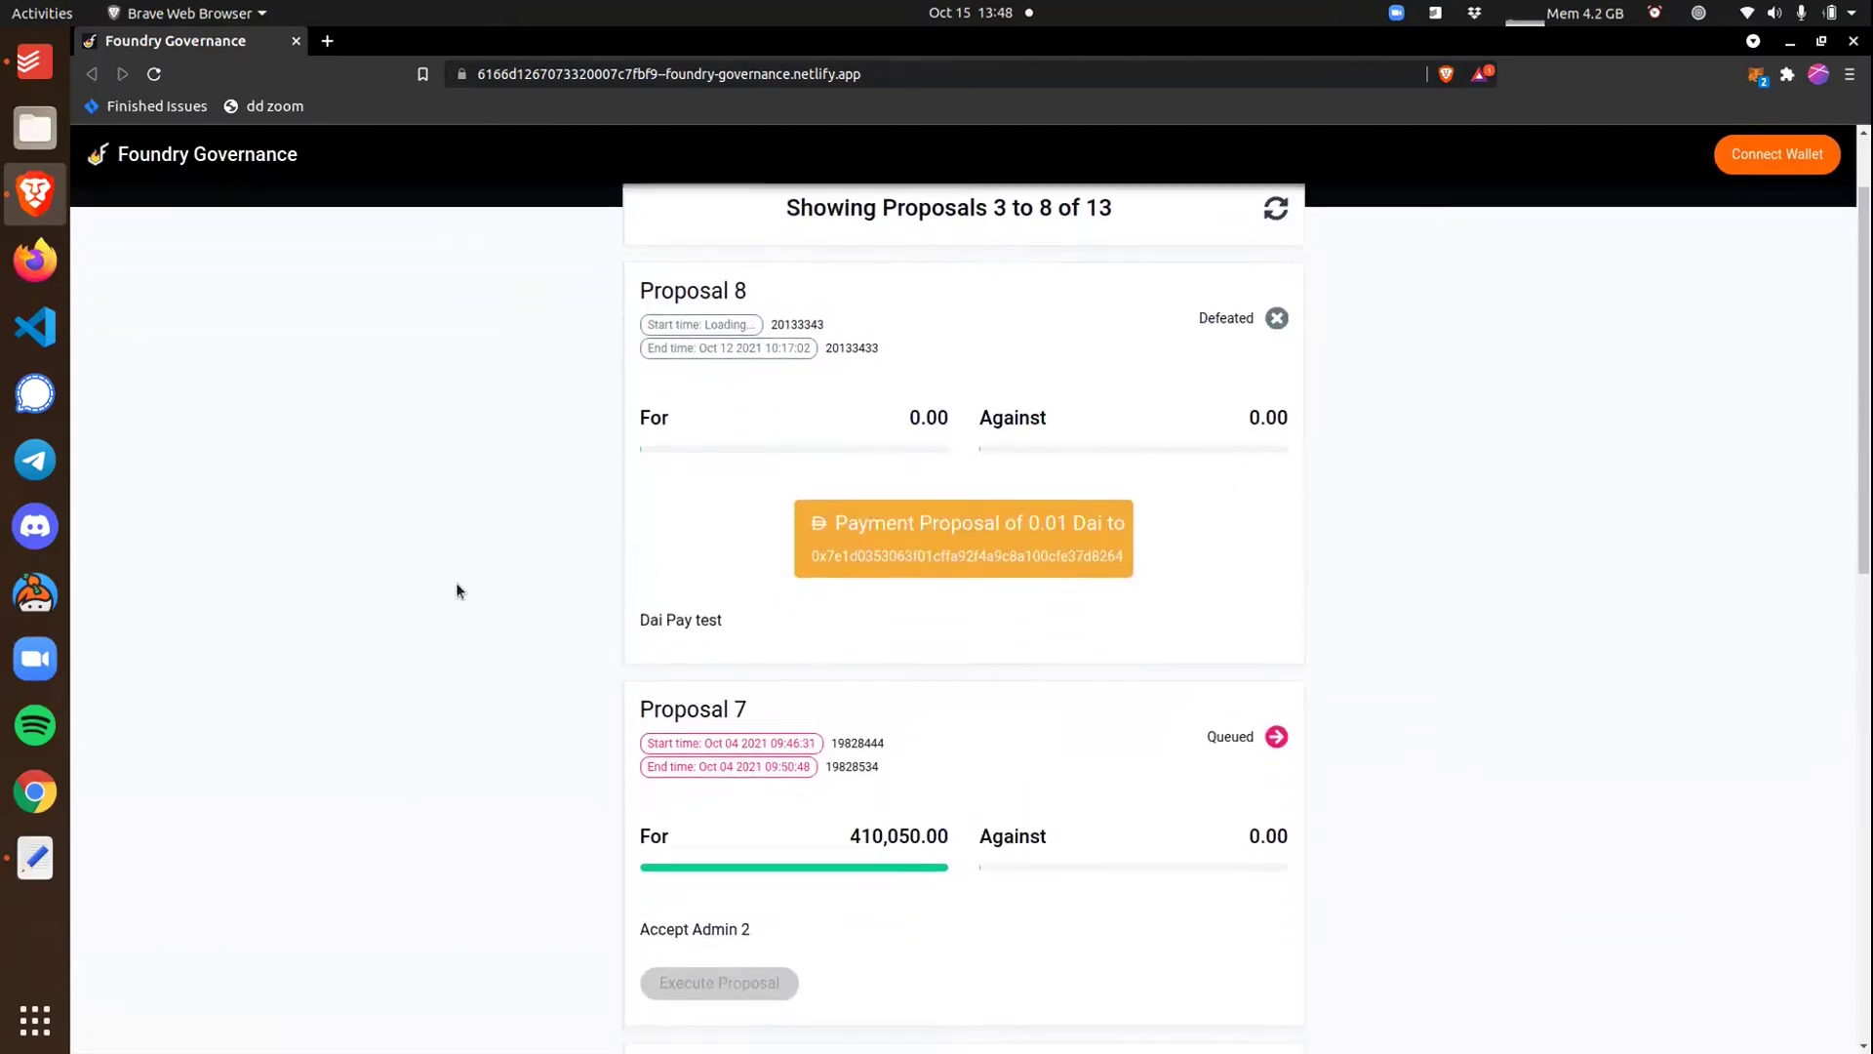
{"action": "scroll", "coordinate": [458, 571], "scroll_direction": "down", "scroll_amount": 5}
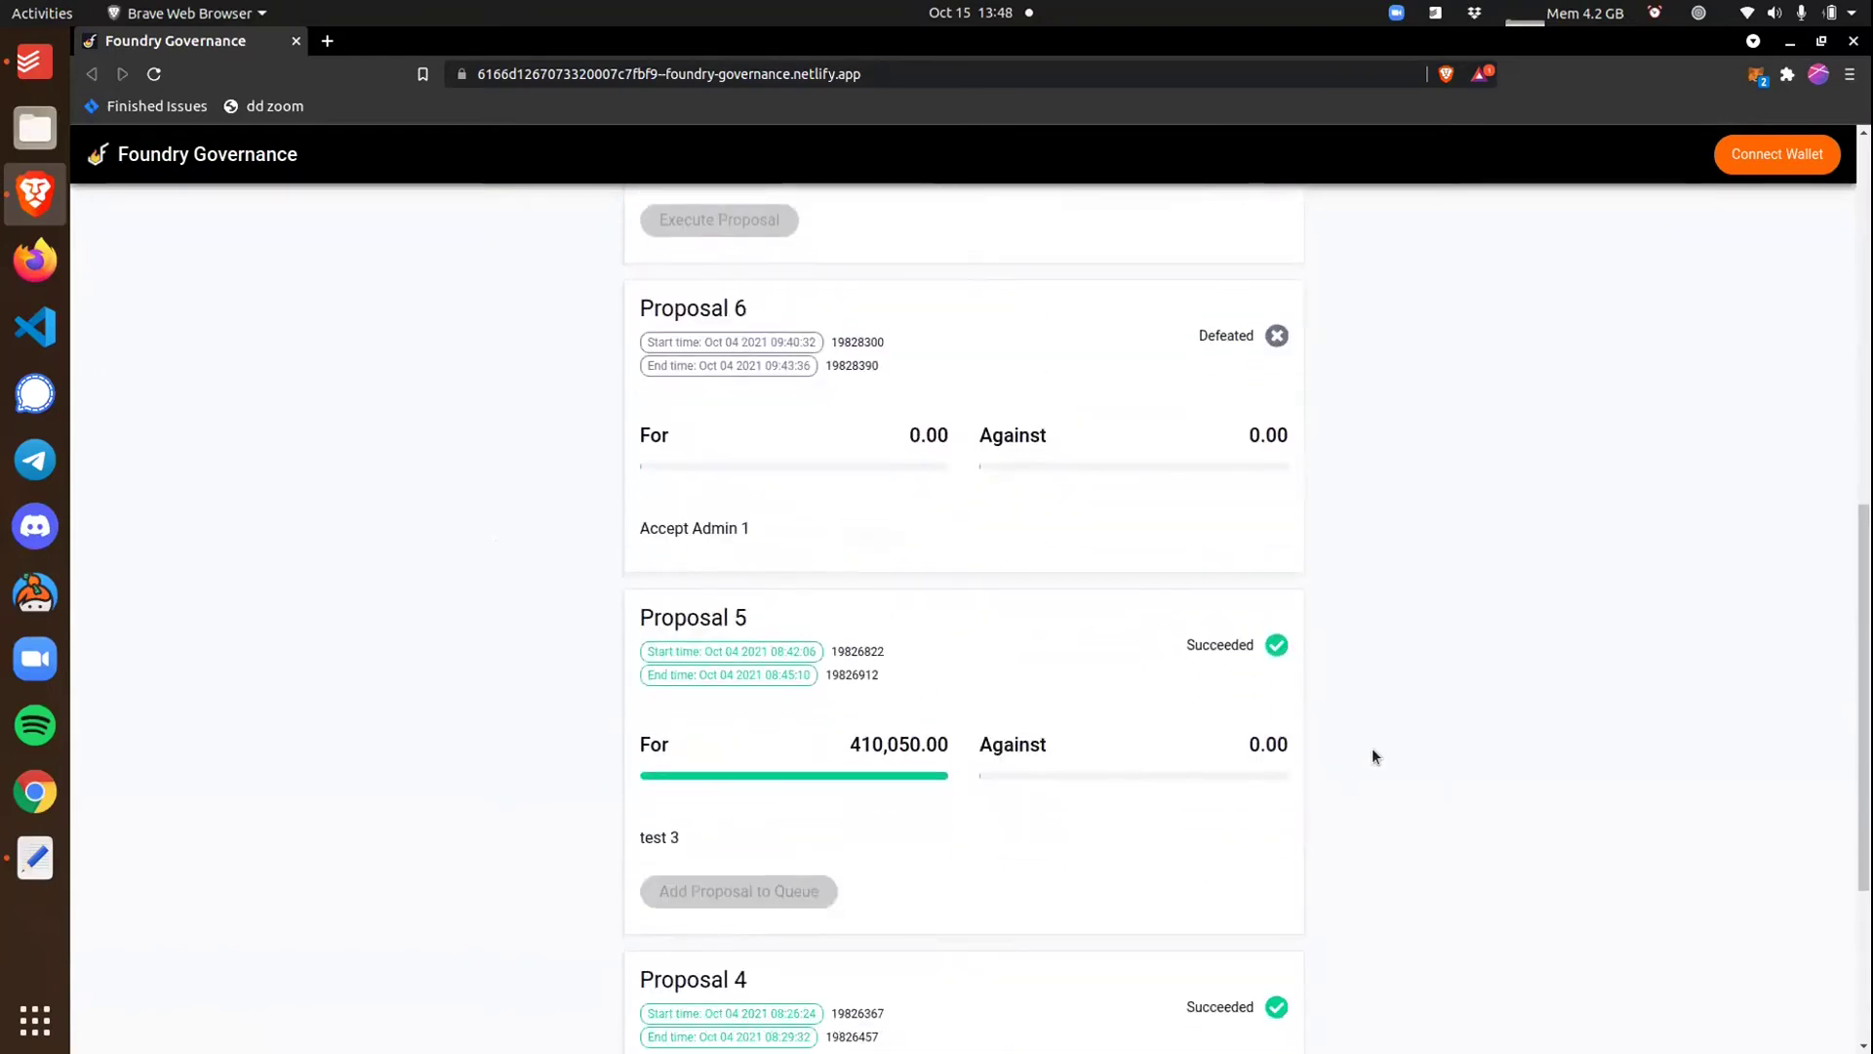
{"action": "scroll", "coordinate": [1374, 748], "scroll_direction": "down", "scroll_amount": 4}
{"action": "left_click", "coordinate": [1077, 988]}
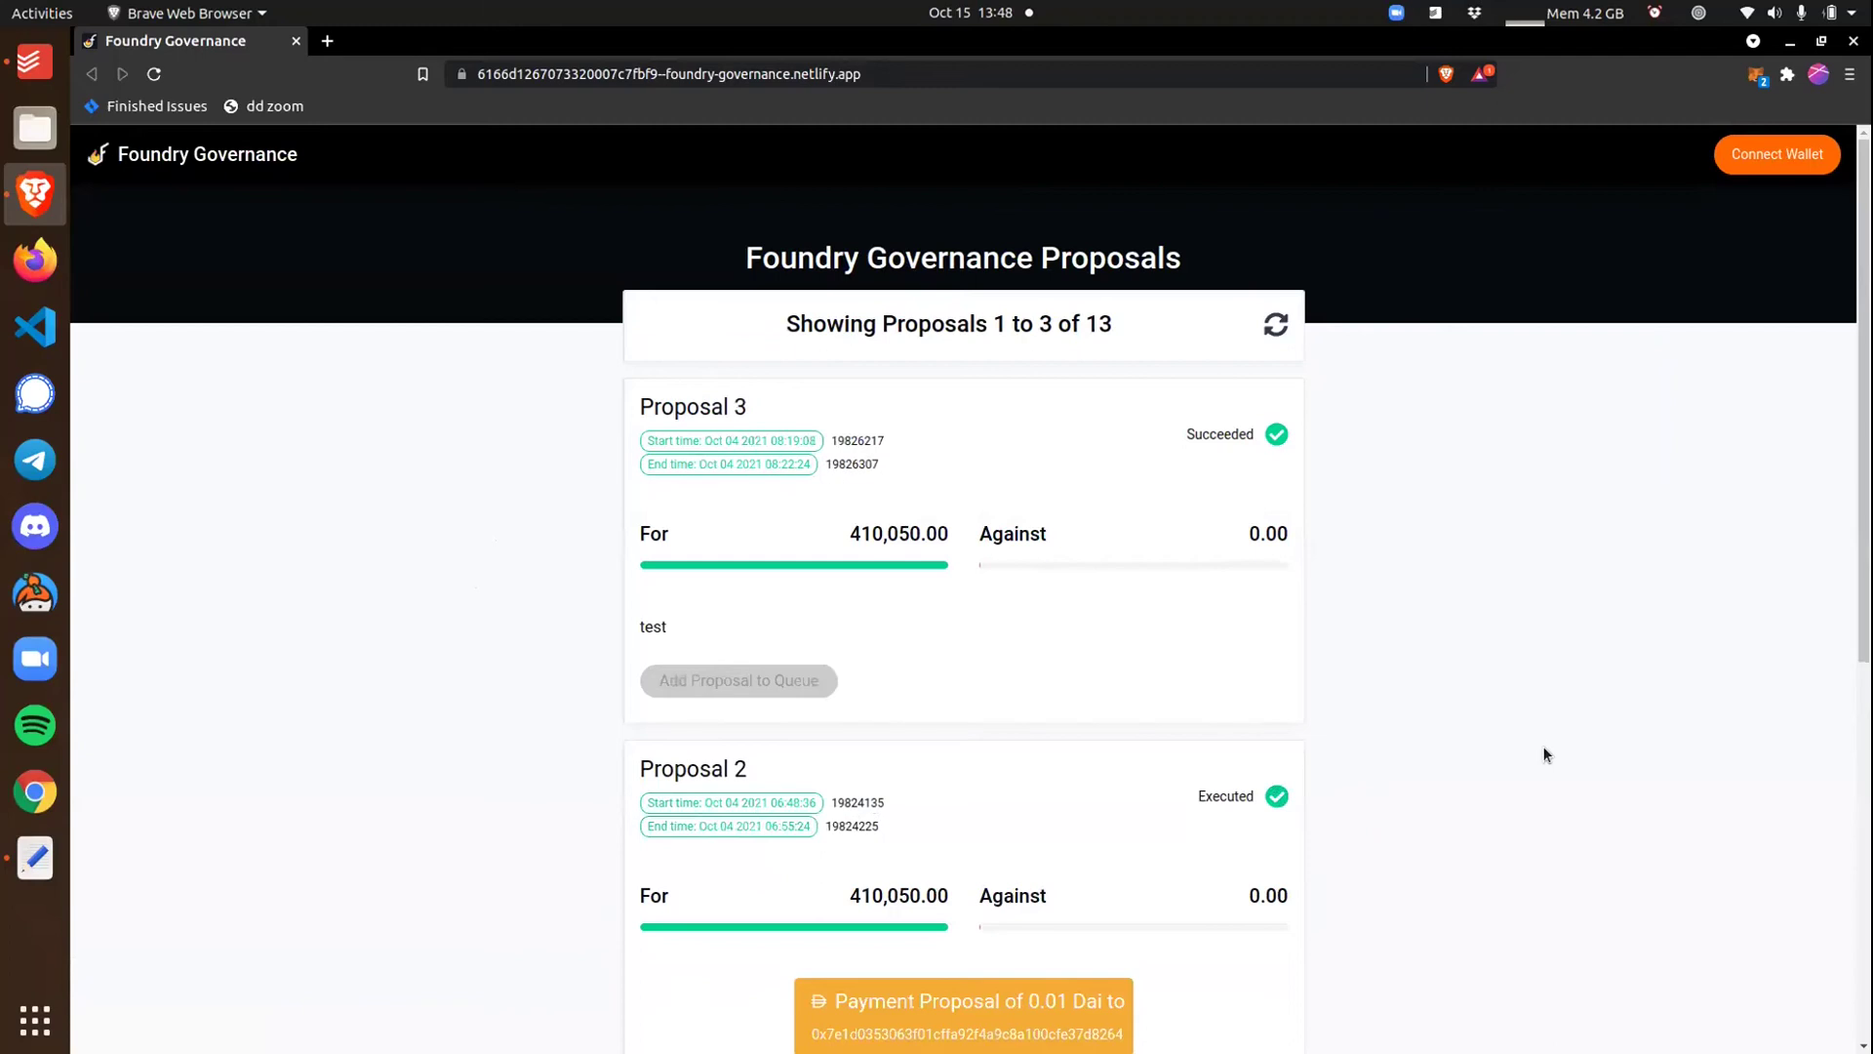
{"action": "left_click", "coordinate": [1275, 324]}
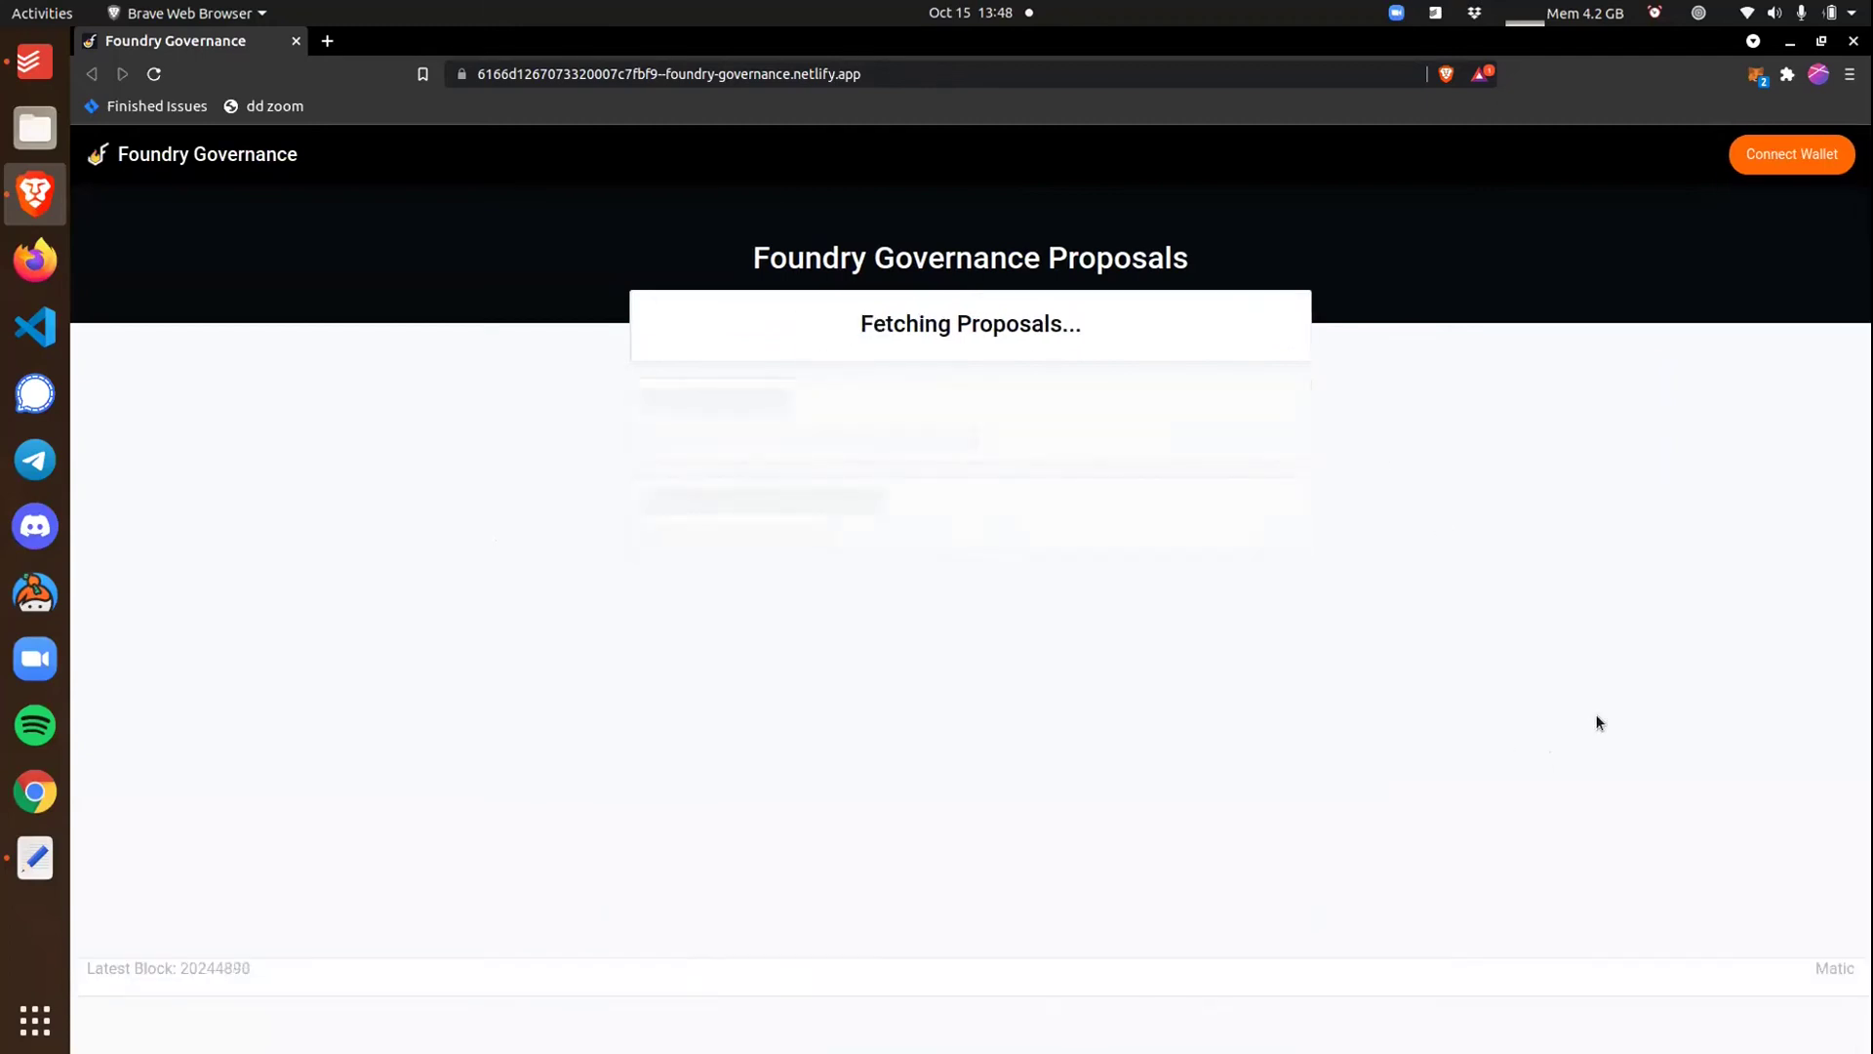